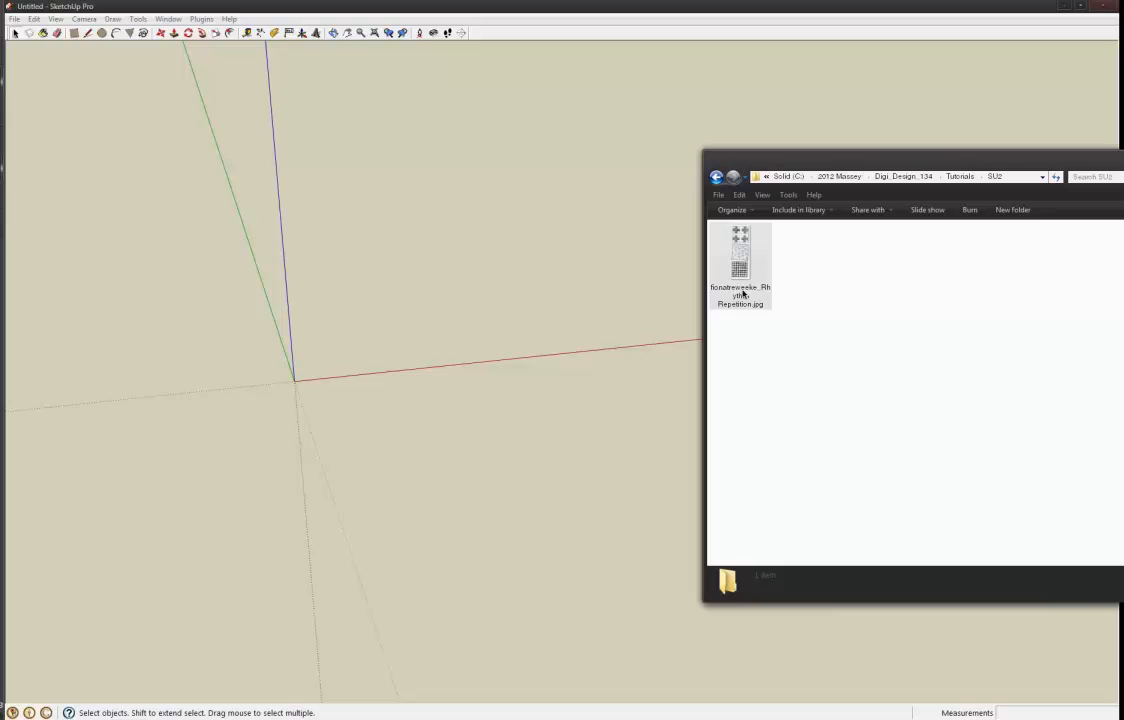
Step: Import the Rhythm Repetition JPEG from the SU2 folder and place it flat at the axes origin as a reference
{"action": "left_click", "coordinate": [739, 275]}
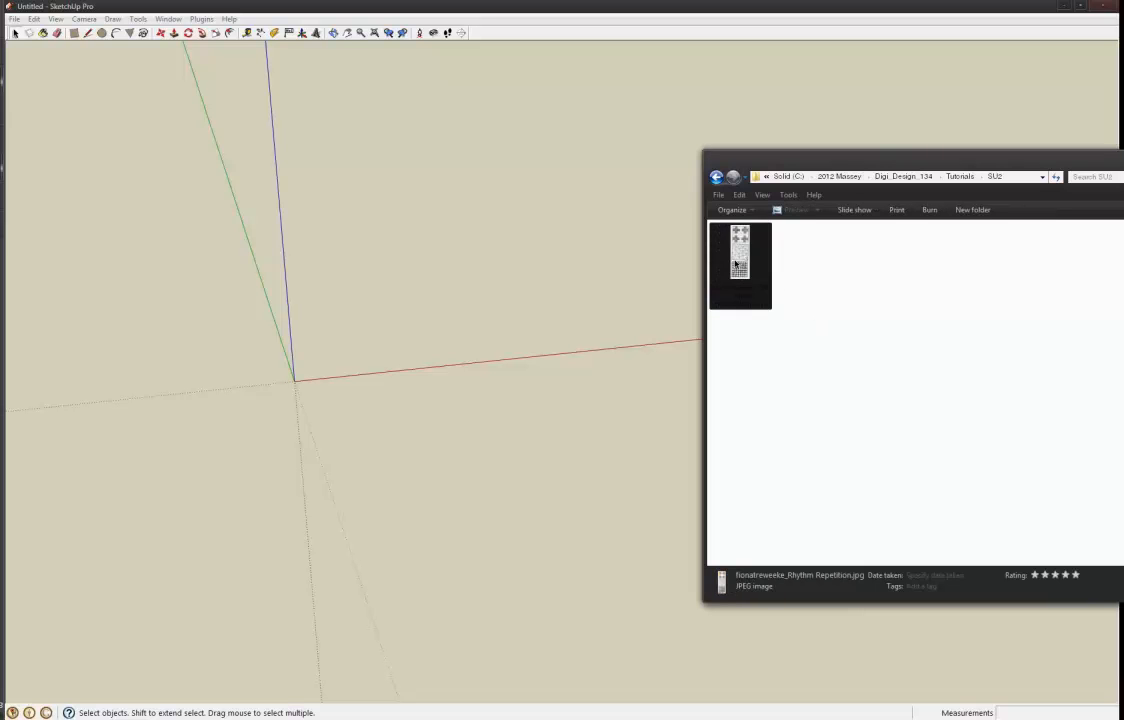
{"action": "left_click_drag", "start_coordinate": [740, 256], "coordinate": [295, 381]}
{"action": "mouse_move", "coordinate": [365, 320]}
{"action": "middle_mouse_down"}
{"action": "mouse_move", "coordinate": [372, 346]}
{"action": "mouse_move", "coordinate": [353, 450]}
{"action": "middle_mouse_up"}
{"action": "middle_click_drag", "start_coordinate": [392, 380], "coordinate": [299, 394]}
{"action": "scroll", "coordinate": [440, 390], "scroll_direction": "down", "scroll_amount": 2}
{"action": "middle_click_drag", "start_coordinate": [389, 322], "coordinate": [492, 388]}
{"action": "scroll", "coordinate": [389, 351], "scroll_direction": "up", "scroll_amount": 1}
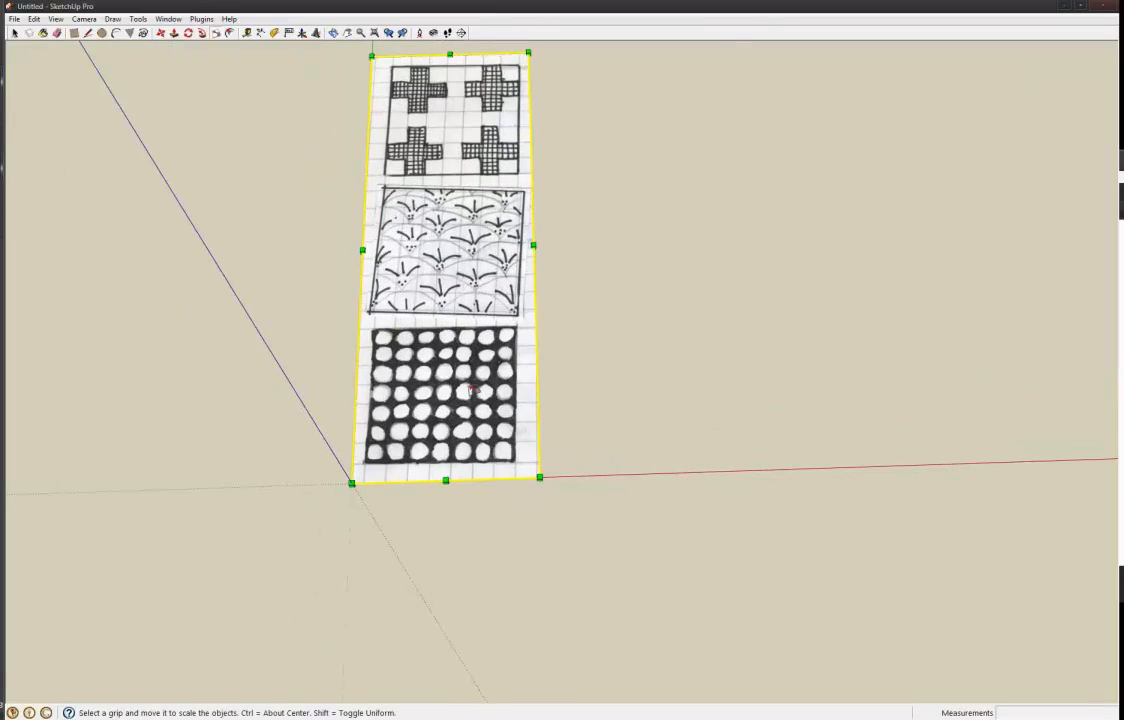
{"action": "middle_click_drag", "start_coordinate": [453, 436], "coordinate": [538, 336]}
{"action": "scroll", "coordinate": [480, 367], "scroll_direction": "down", "scroll_amount": 2}
{"action": "scroll", "coordinate": [446, 380], "scroll_direction": "up", "scroll_amount": 4}
{"action": "scroll", "coordinate": [400, 345], "scroll_direction": "down", "scroll_amount": 3}
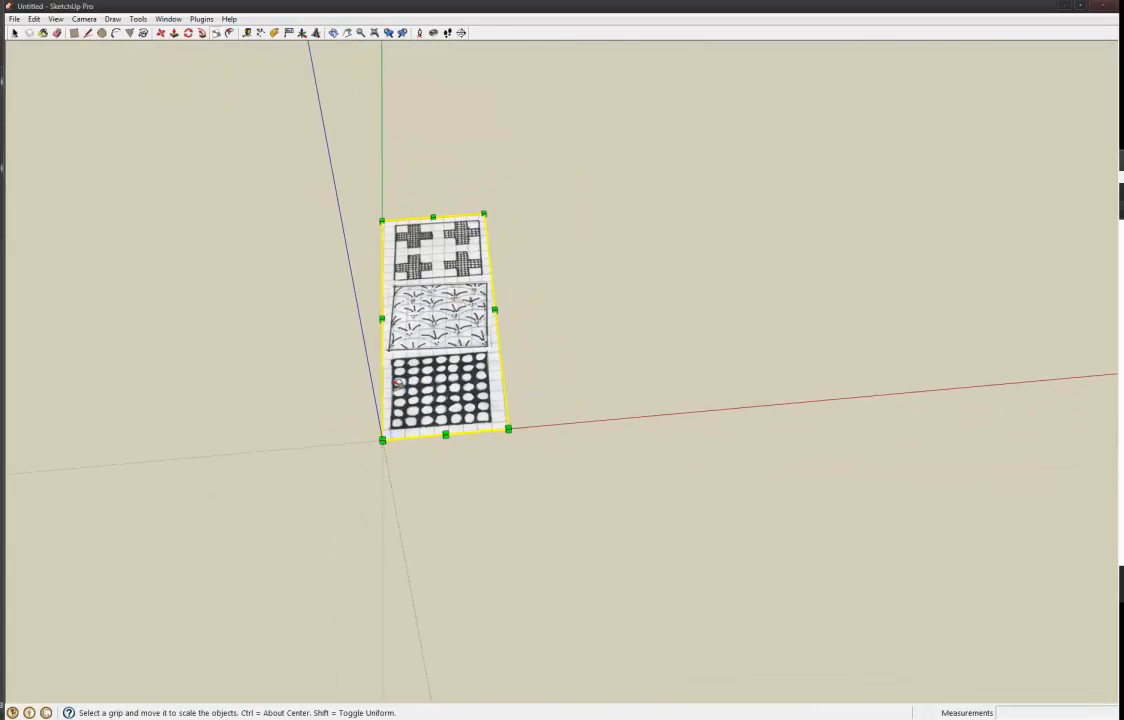
Step: Draw a 300 by 300 mm square on the ground along the red axis, beside the reference image
{"action": "key", "text": "r"}
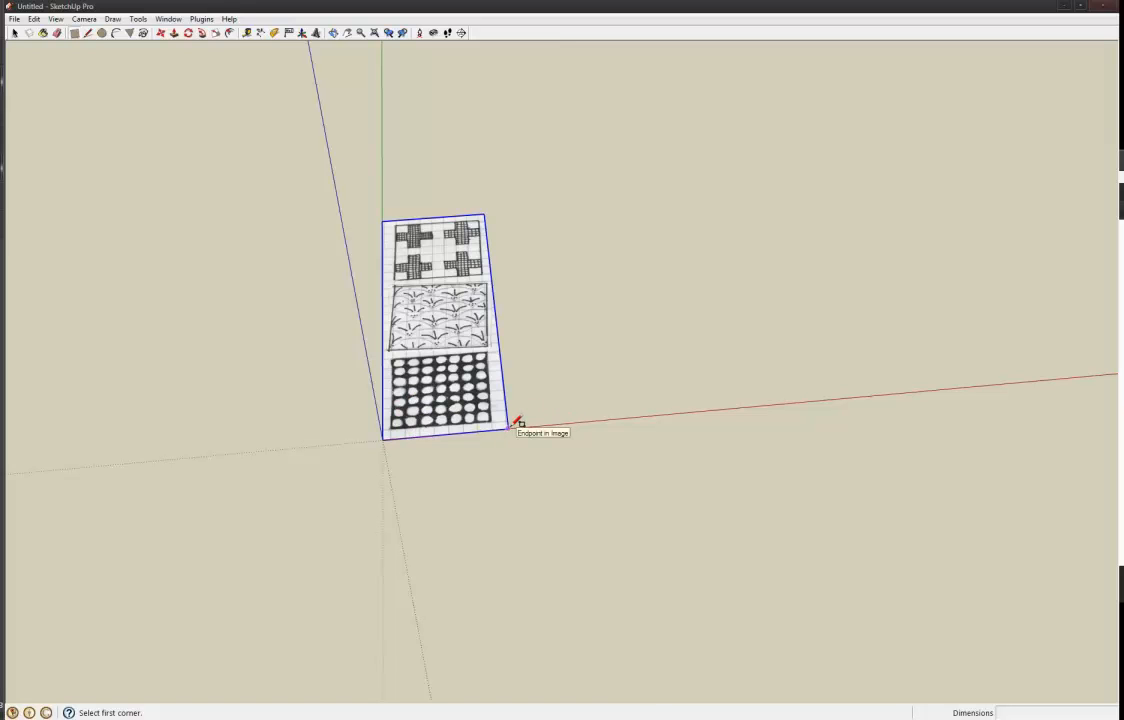
{"action": "left_click", "coordinate": [583, 420]}
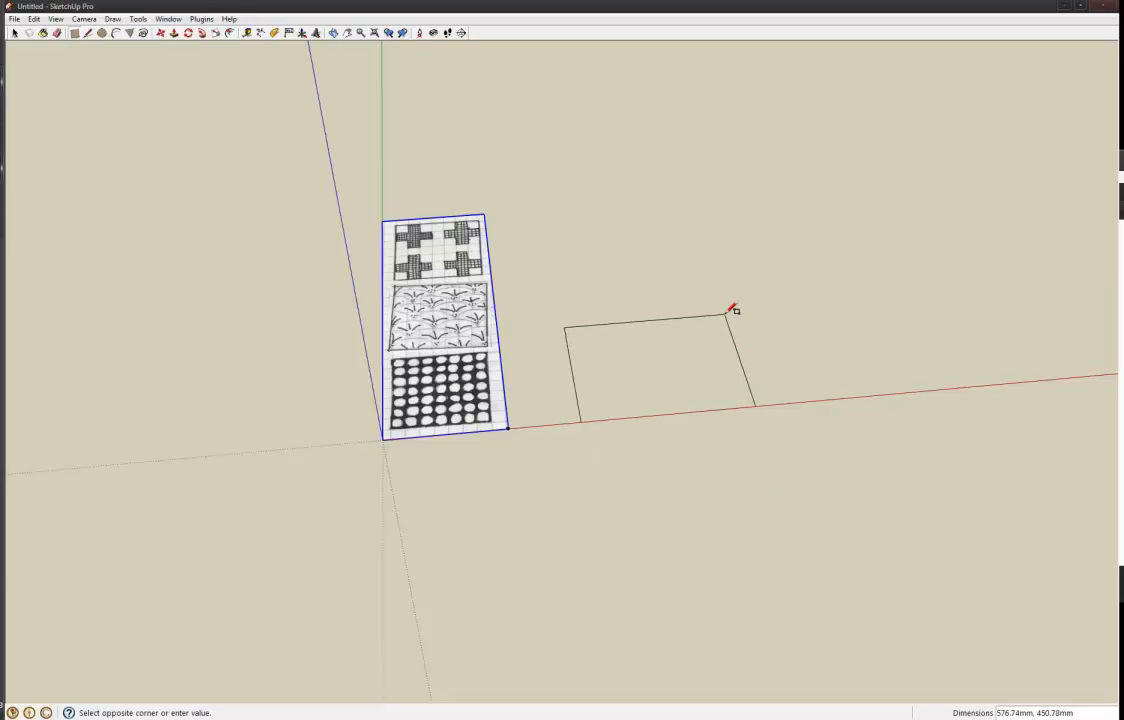
{"action": "type", "text": "300,300"}
{"action": "key", "text": "Return"}
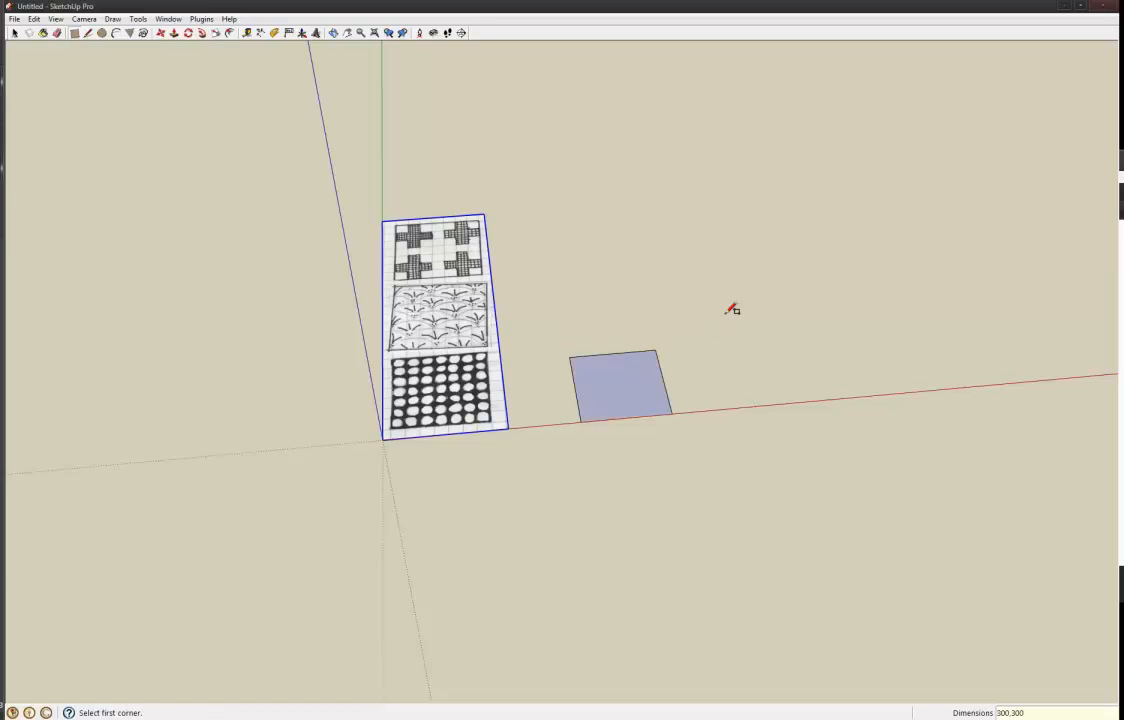
Step: Extrude the square 300 mm upward into a cube with Push/Pull
{"action": "mouse_move", "coordinate": [635, 384]}
{"action": "middle_mouse_down"}
{"action": "mouse_move", "coordinate": [635, 432]}
{"action": "mouse_move", "coordinate": [601, 344]}
{"action": "middle_mouse_up"}
{"action": "scroll", "coordinate": [597, 349], "scroll_direction": "up", "scroll_amount": 3}
{"action": "key", "text": "space"}
{"action": "mouse_move", "coordinate": [642, 429]}
{"action": "middle_mouse_down"}
{"action": "mouse_move", "coordinate": [610, 459]}
{"action": "mouse_move", "coordinate": [677, 389]}
{"action": "mouse_move", "coordinate": [652, 431]}
{"action": "middle_mouse_up"}
{"action": "scroll", "coordinate": [613, 458], "scroll_direction": "down", "scroll_amount": 2}
{"action": "key", "text": "p"}
{"action": "left_click", "coordinate": [652, 431]}
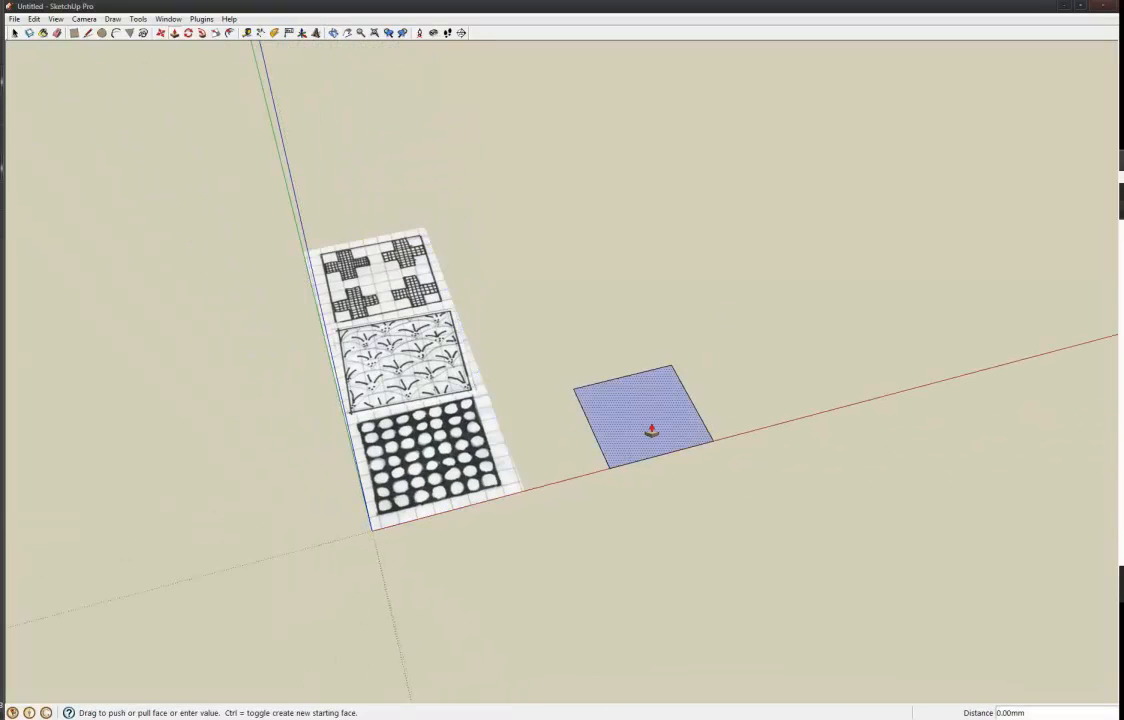
{"action": "middle_click_drag", "start_coordinate": [653, 359], "coordinate": [668, 228]}
{"action": "type", "text": "300"}
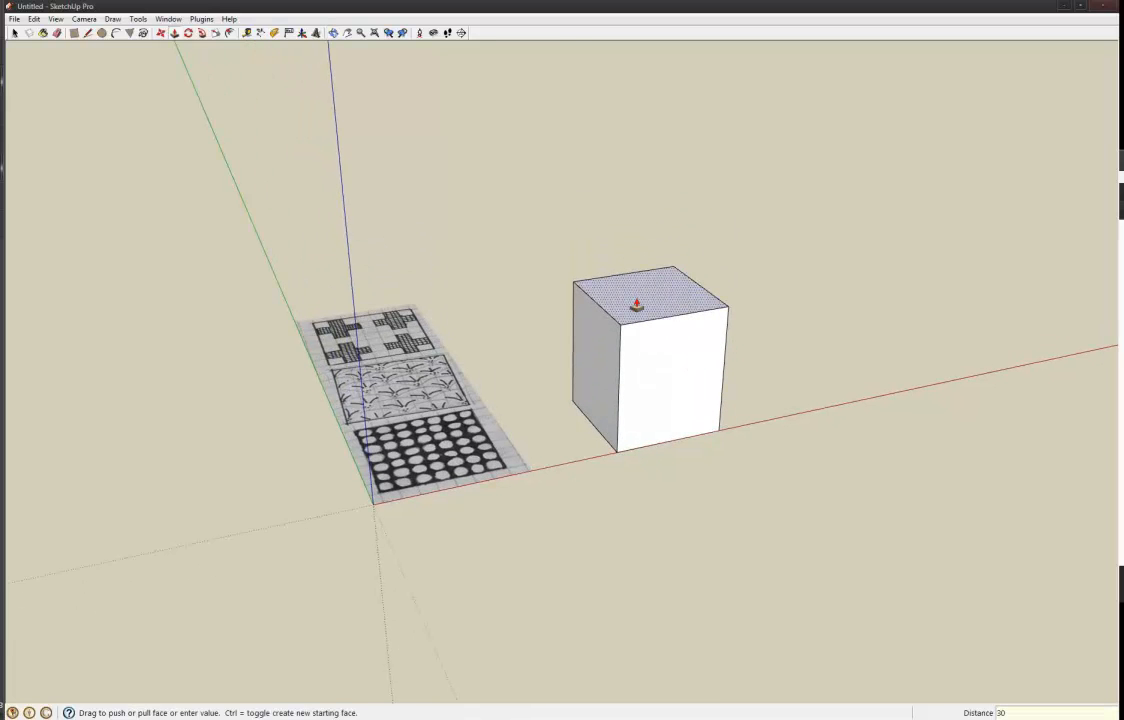
{"action": "key", "text": "Return"}
{"action": "middle_click_drag", "start_coordinate": [636, 304], "coordinate": [652, 447]}
{"action": "key", "text": "space"}
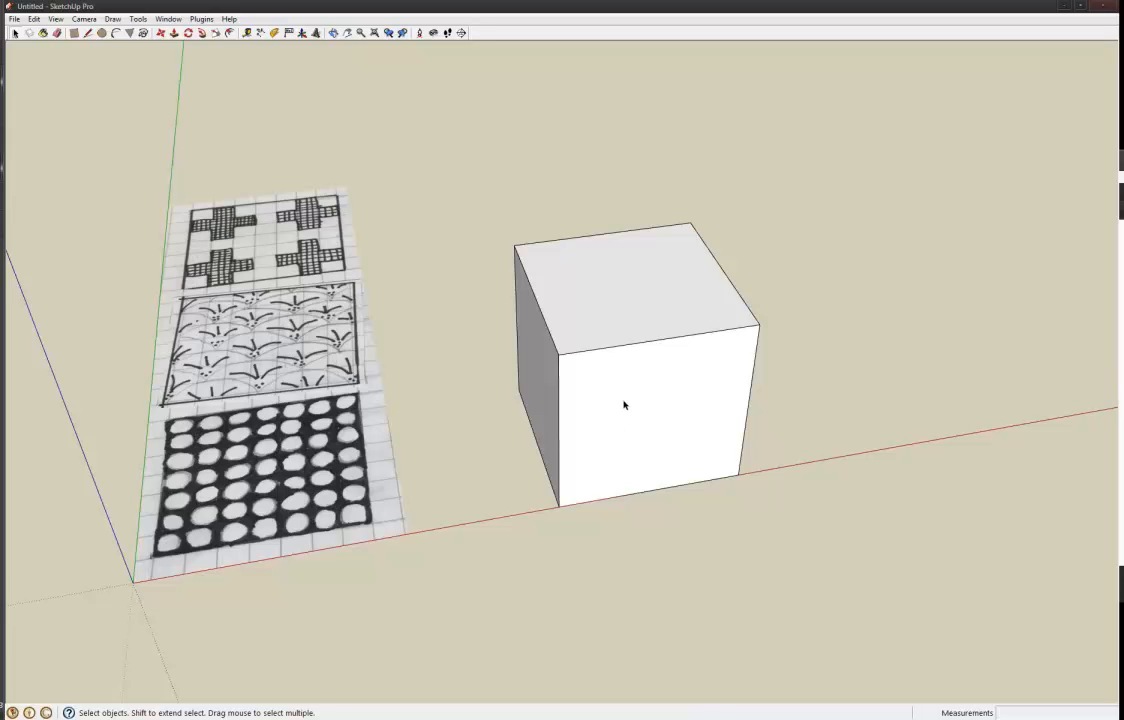
Step: Select all of the cube's geometry and make it a component named Cube1
{"action": "middle_click_drag", "start_coordinate": [613, 409], "coordinate": [607, 292]}
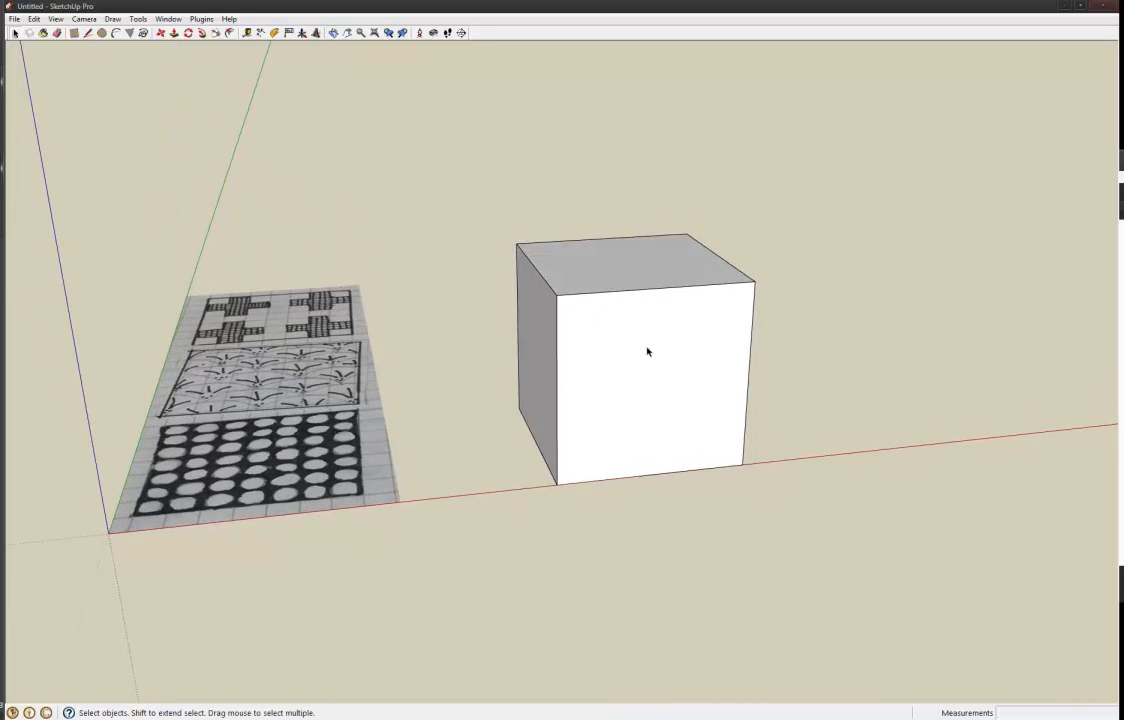
{"action": "scroll", "coordinate": [648, 346], "scroll_direction": "down", "scroll_amount": 2}
{"action": "middle_click_drag", "start_coordinate": [650, 341], "coordinate": [620, 349]}
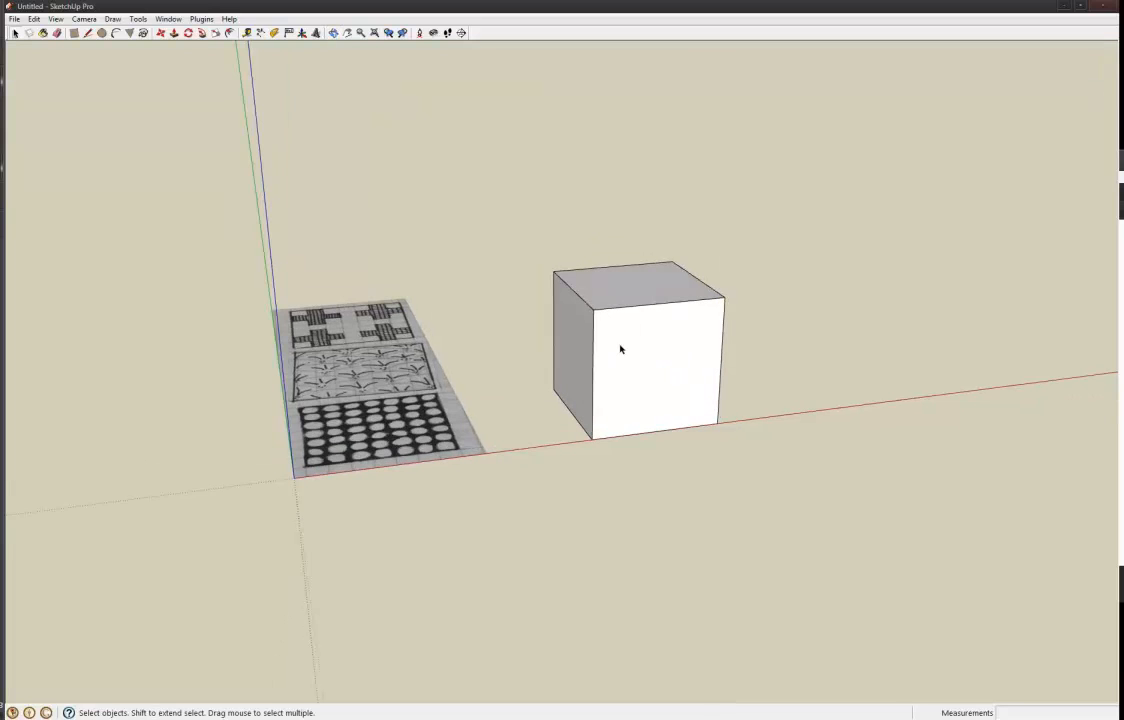
{"action": "left_click", "coordinate": [620, 349]}
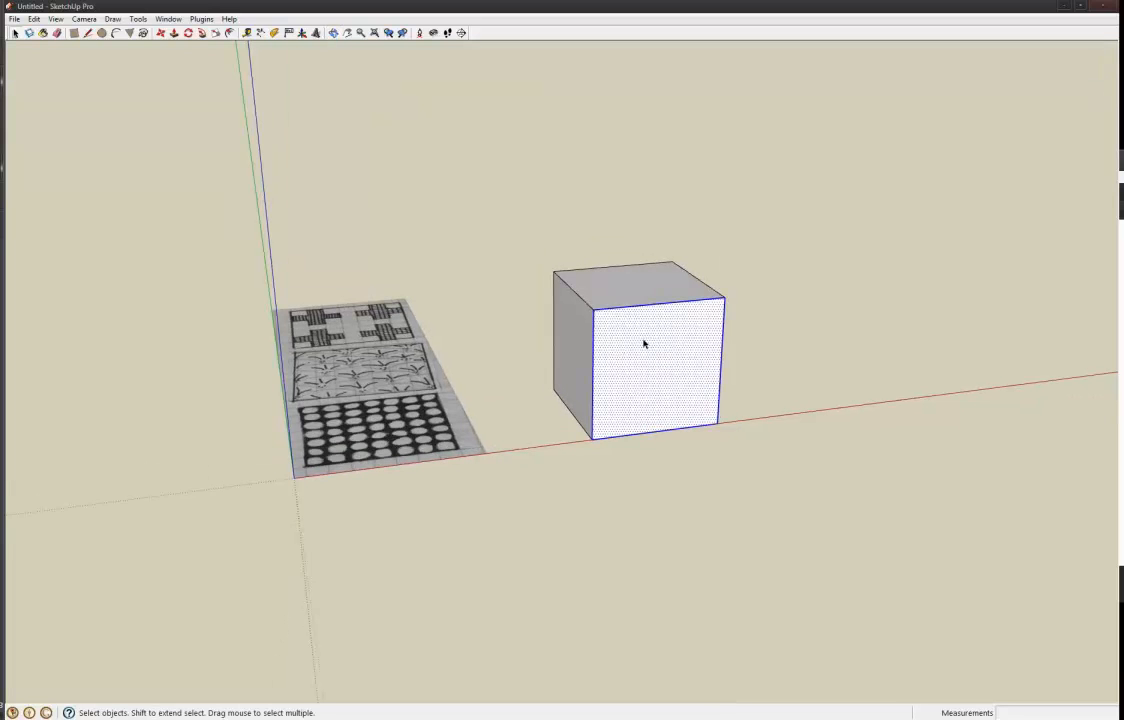
{"action": "triple_click", "coordinate": [620, 361]}
{"action": "middle_click_drag", "start_coordinate": [625, 385], "coordinate": [672, 379]}
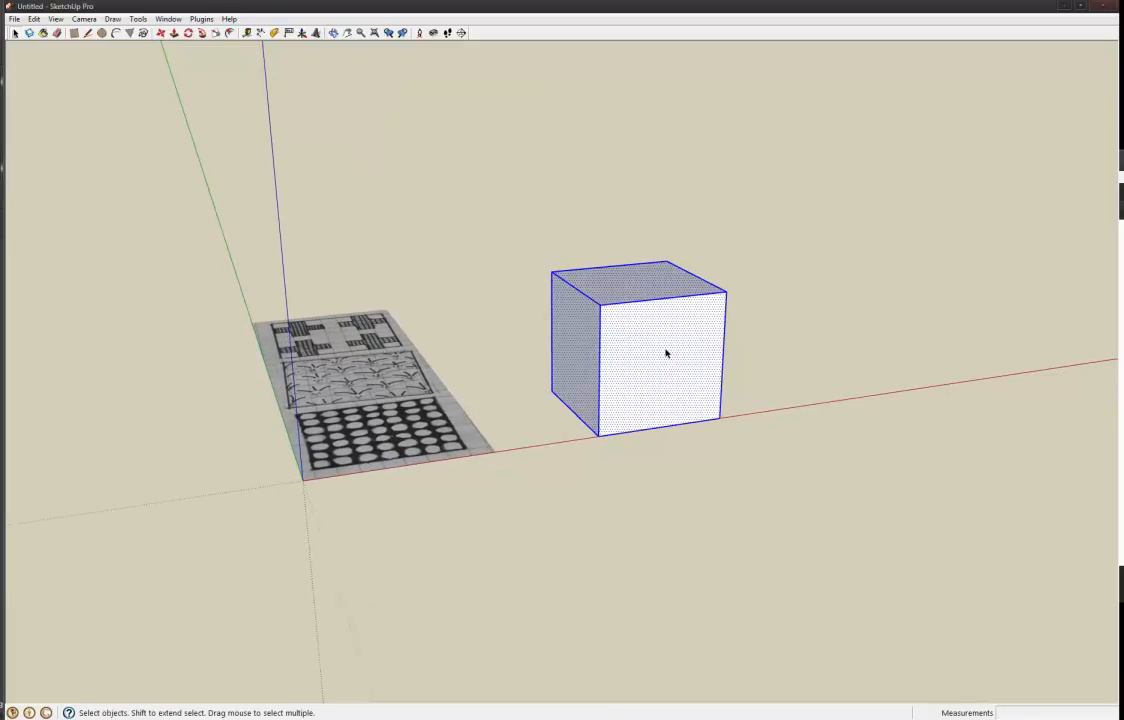
{"action": "key", "text": "g"}
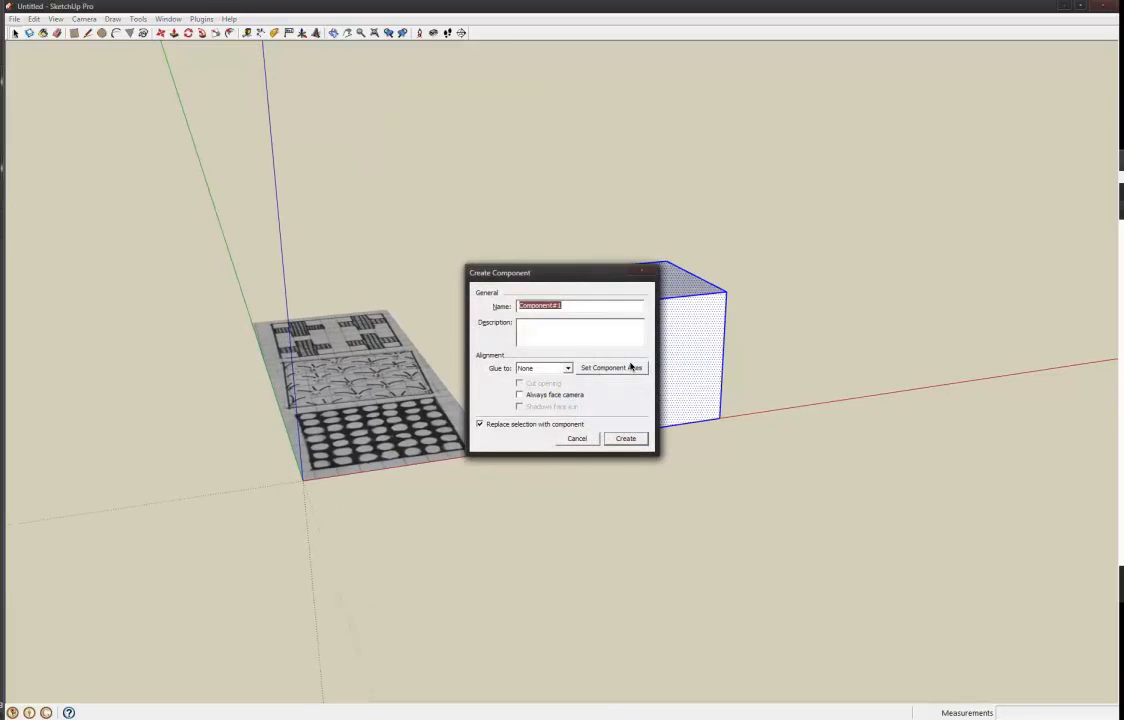
{"action": "type", "text": "Cube1"}
{"action": "key", "text": "Return"}
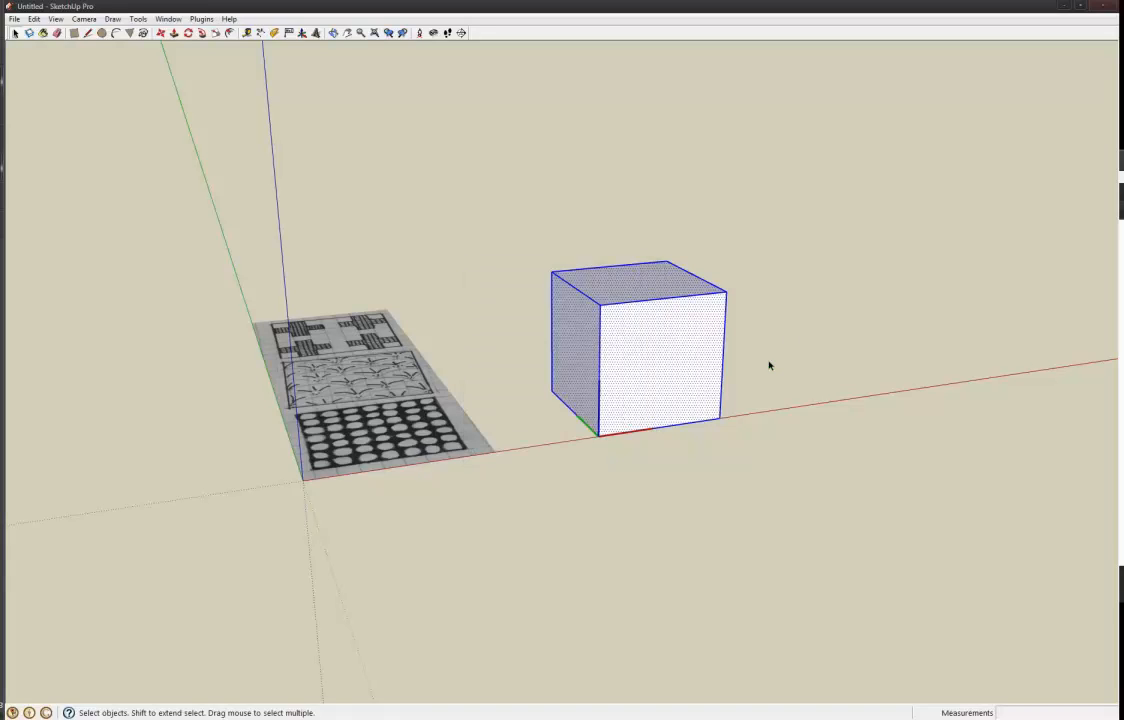
Step: Draw a 24-sided circle with a radius of about 100 mm at the centre of the cube's front face
{"action": "middle_click_drag", "start_coordinate": [667, 354], "coordinate": [680, 400]}
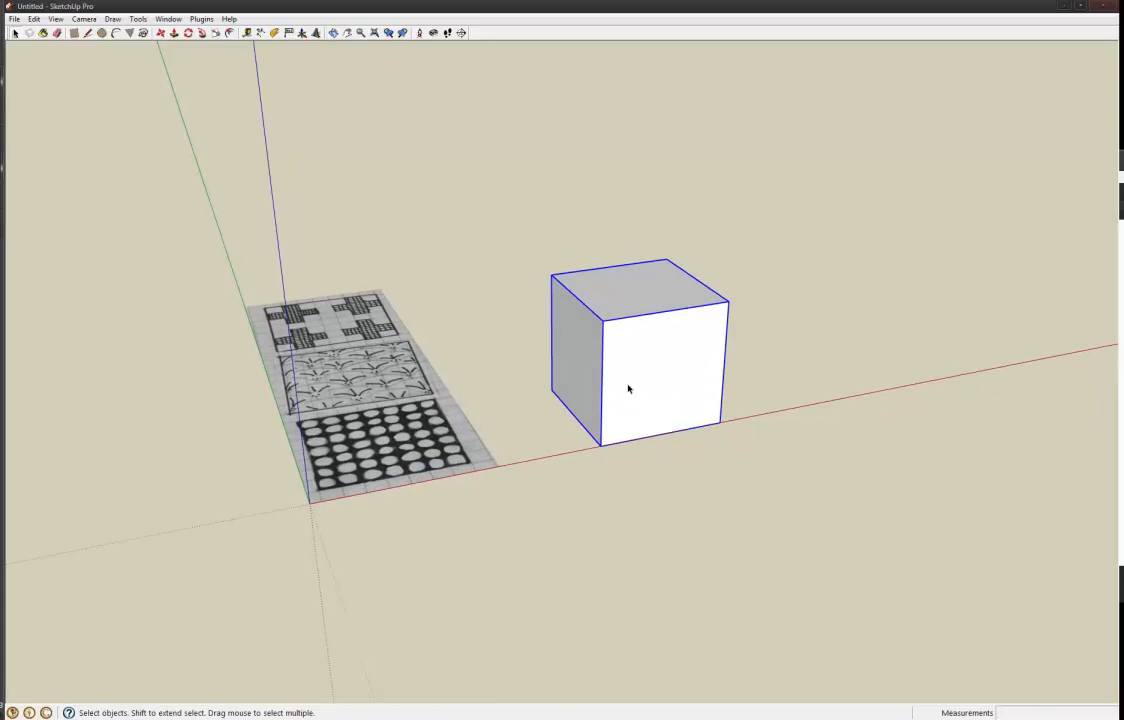
{"action": "middle_click_drag", "start_coordinate": [645, 399], "coordinate": [625, 345]}
{"action": "key", "text": "c"}
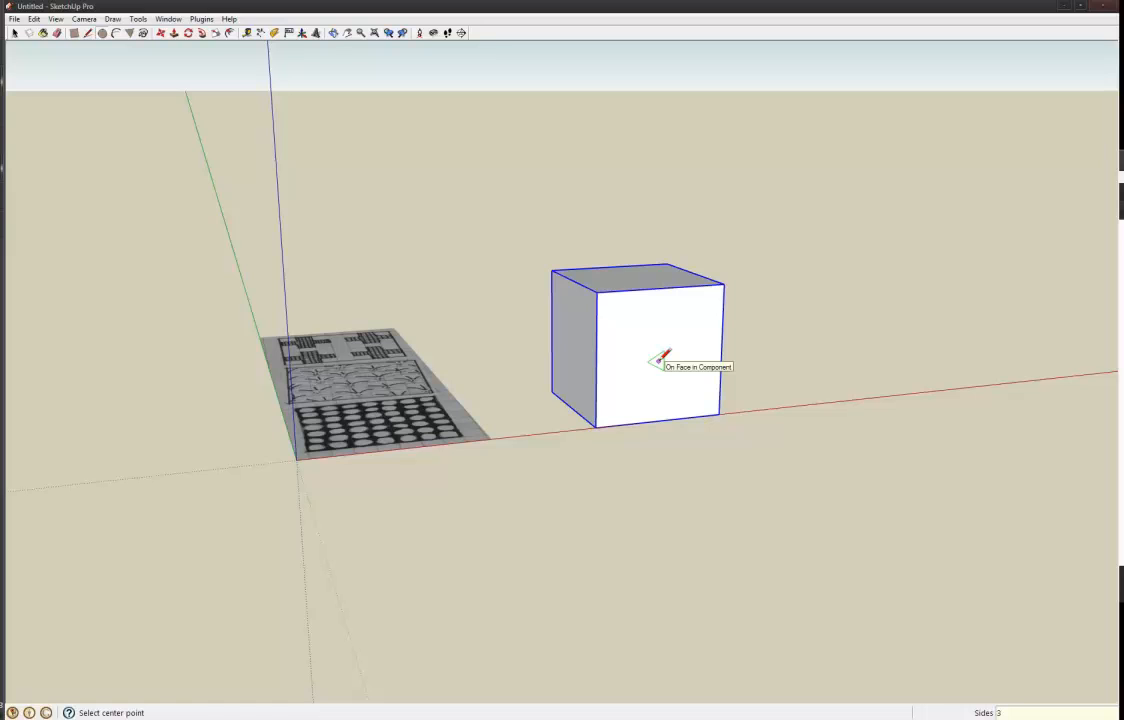
{"action": "type", "text": "4"}
{"action": "key", "text": "Return"}
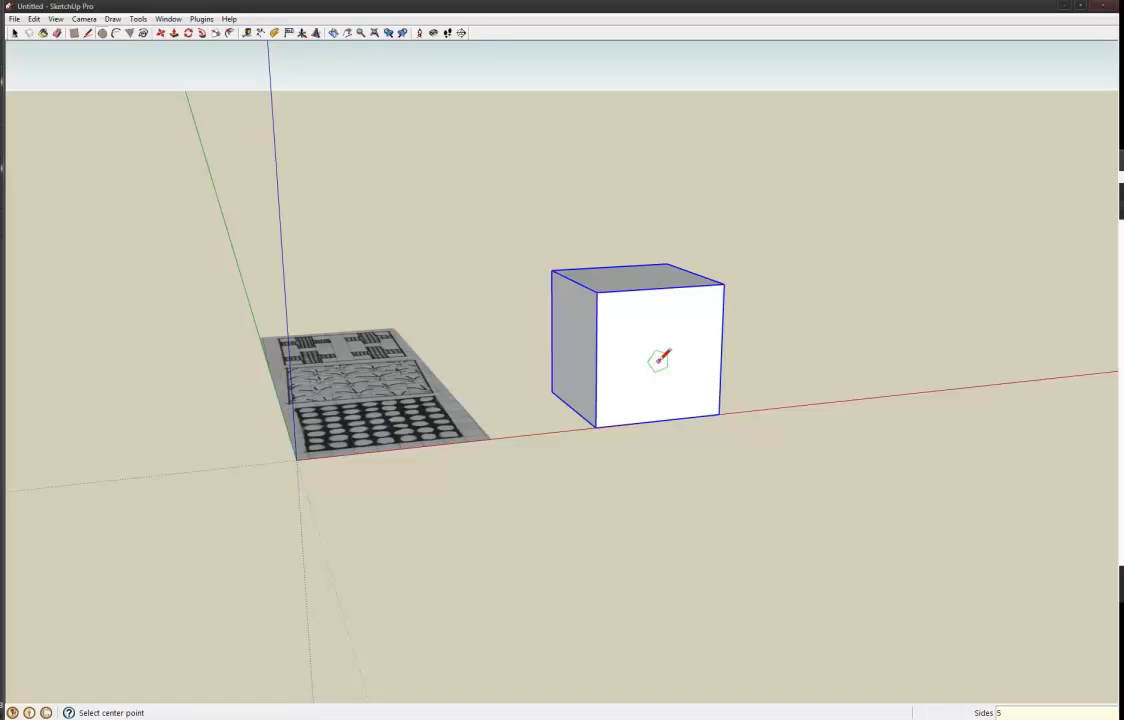
{"action": "key", "text": "Return"}
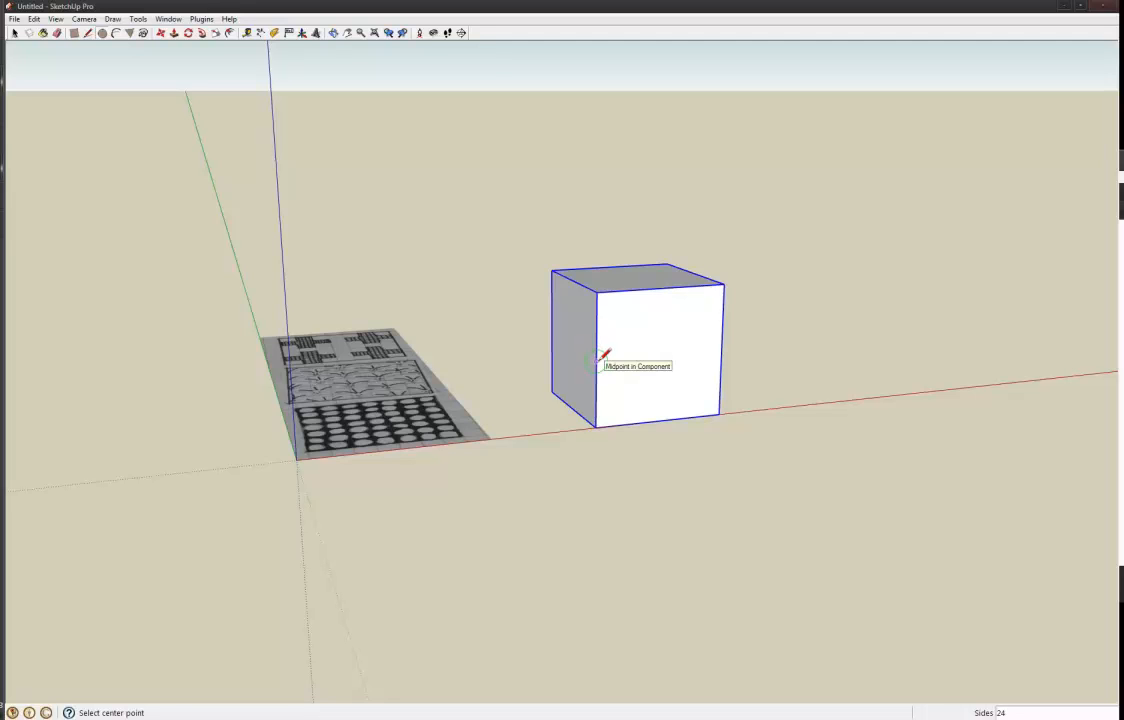
{"action": "left_click", "coordinate": [660, 356]}
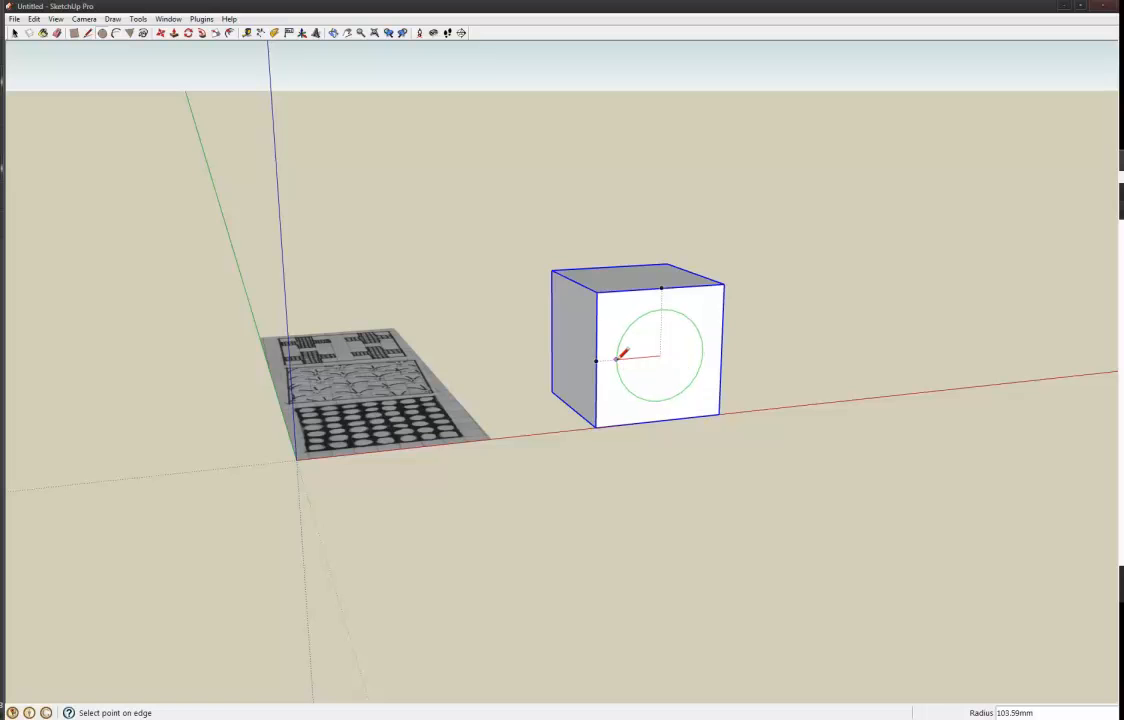
{"action": "type", "text": "10"}
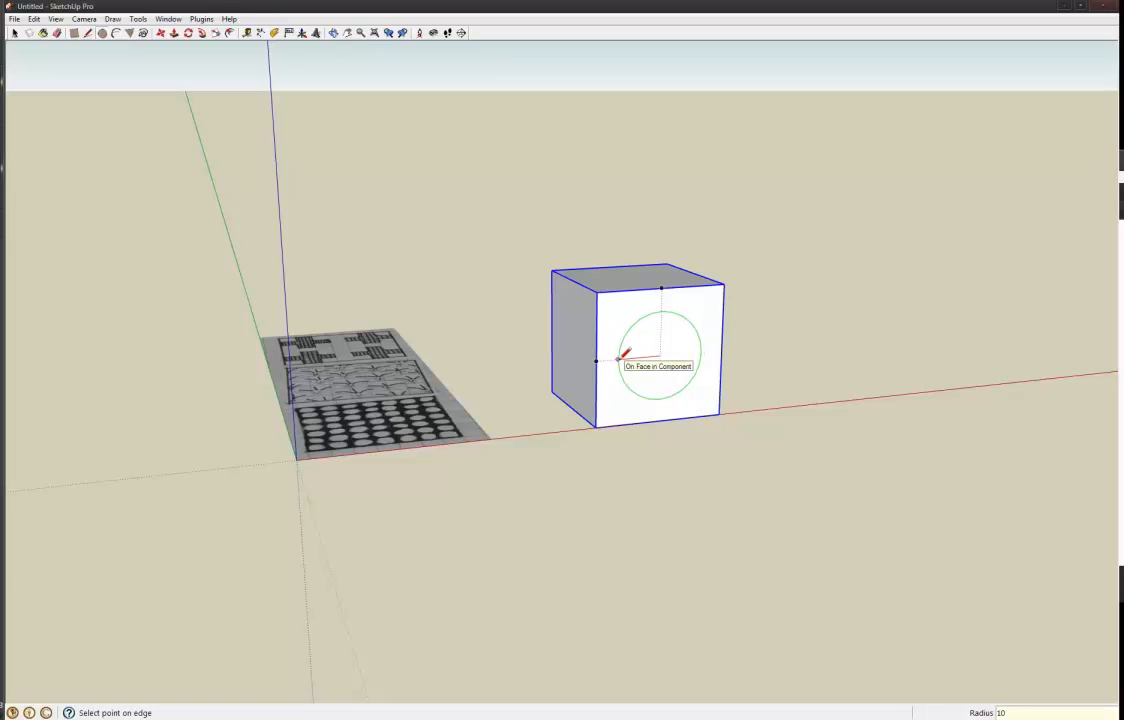
{"action": "key", "text": "Return"}
Step: Extrude the circle backward through the cube into a long cylinder that extends well past the rear face
{"action": "middle_click_drag", "start_coordinate": [745, 360], "coordinate": [768, 466]}
{"action": "key", "text": "space"}
{"action": "scroll", "coordinate": [682, 349], "scroll_direction": "up", "scroll_amount": 3}
{"action": "scroll", "coordinate": [680, 372], "scroll_direction": "down", "scroll_amount": 2}
{"action": "scroll", "coordinate": [678, 371], "scroll_direction": "up", "scroll_amount": 3}
{"action": "scroll", "coordinate": [642, 372], "scroll_direction": "down", "scroll_amount": 2}
{"action": "key", "text": "p"}
{"action": "left_click_drag", "start_coordinate": [622, 366], "coordinate": [432, 258]}
{"action": "middle_click_drag", "start_coordinate": [566, 338], "coordinate": [443, 295]}
Step: Select all of the cylinder's geometry and make it a component with the default name
{"action": "key", "text": "space"}
{"action": "triple_click", "coordinate": [443, 295]}
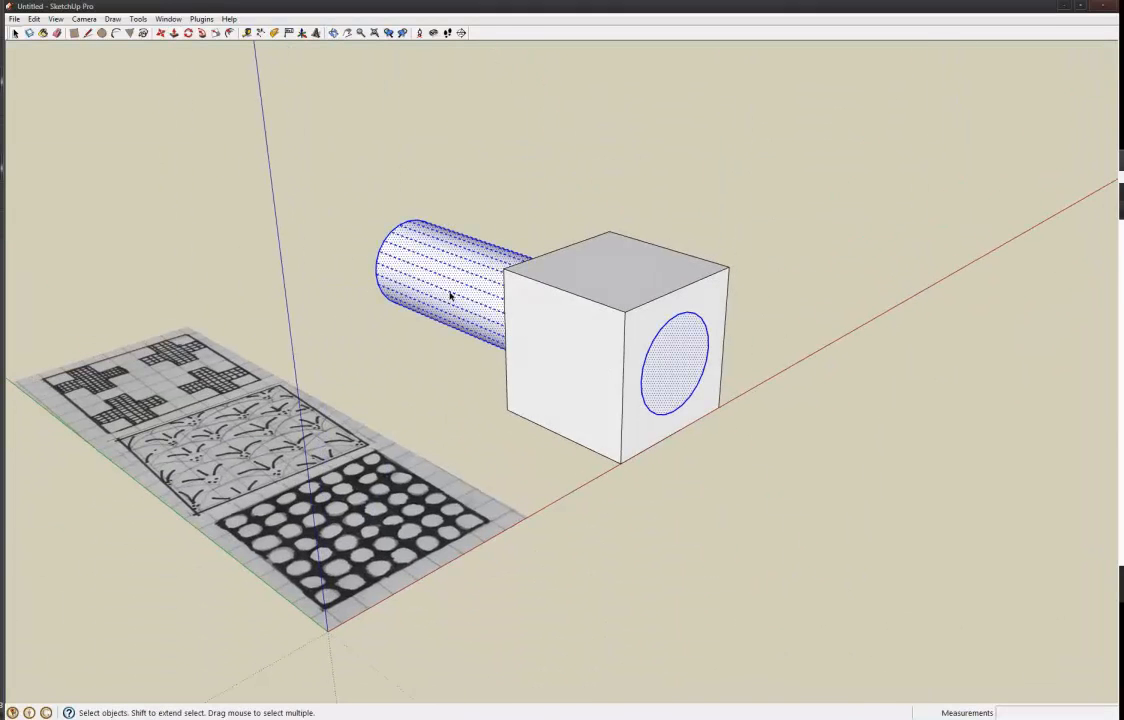
{"action": "key", "text": "m"}
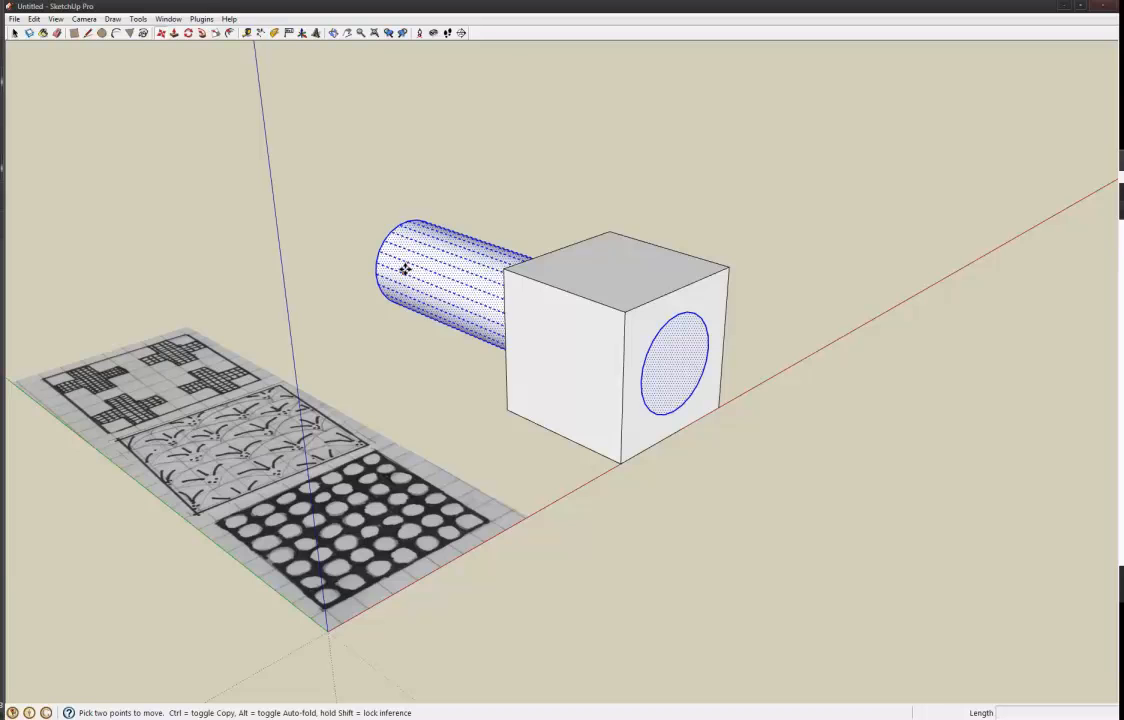
{"action": "key", "text": "g"}
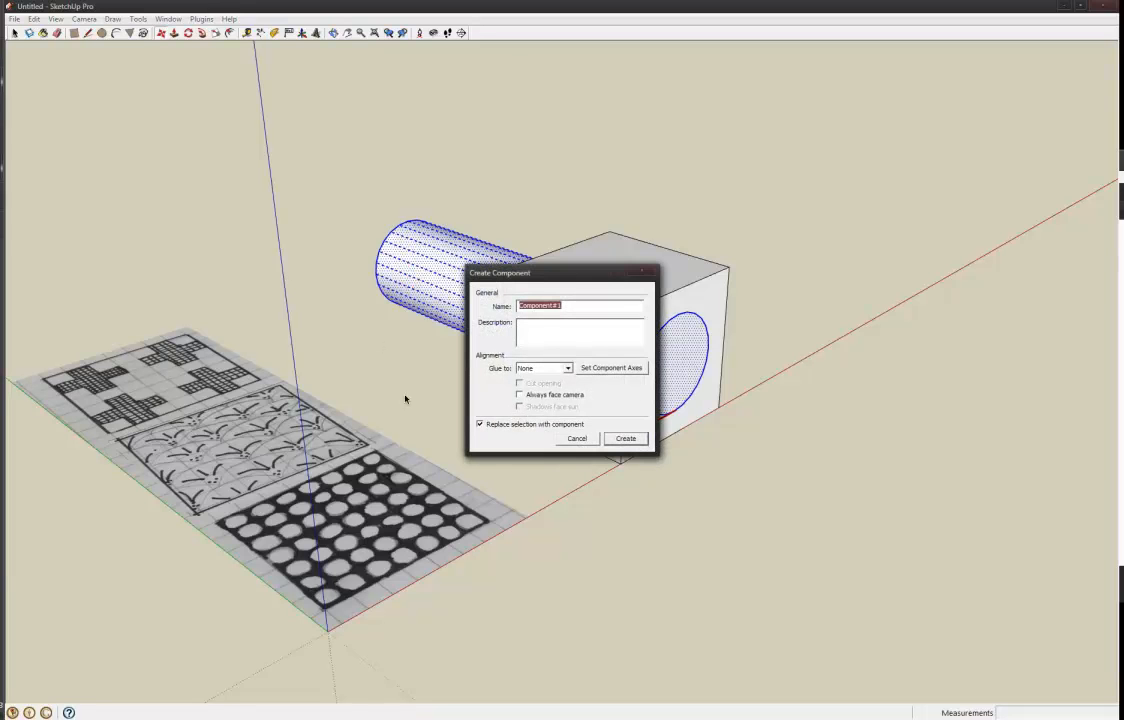
{"action": "left_click", "coordinate": [631, 439]}
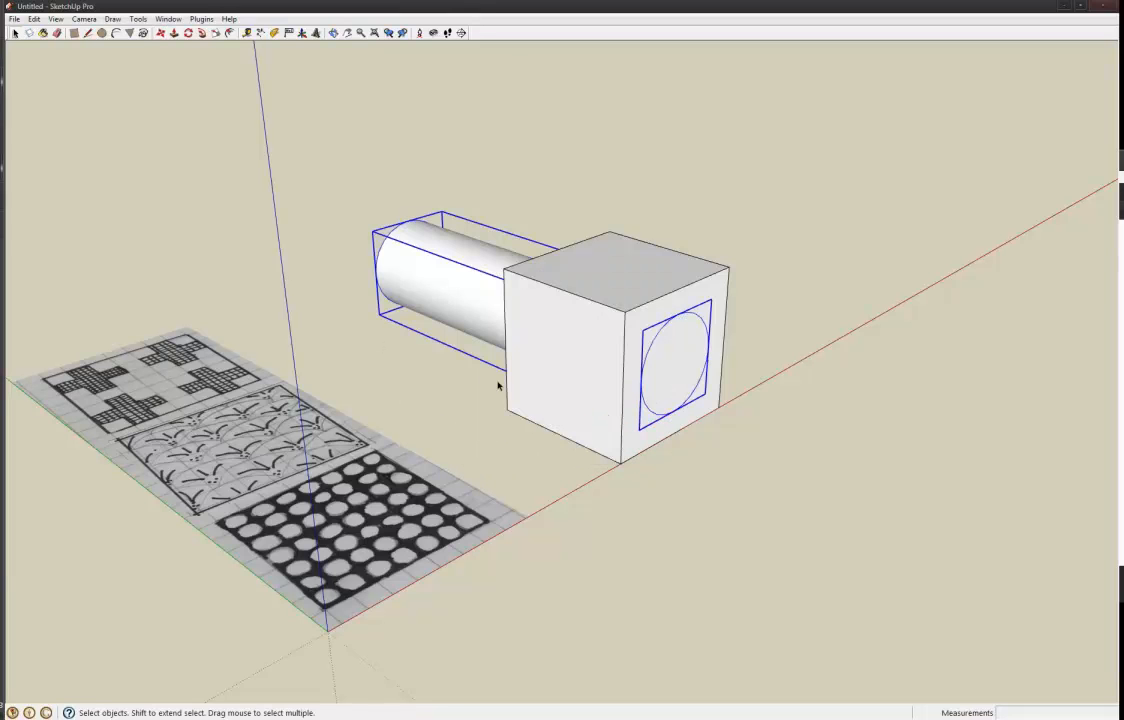
Step: Move the cylinder forward along its axis so that it protrudes from both the front and back of the cube
{"action": "middle_click_drag", "start_coordinate": [432, 279], "coordinate": [428, 288]}
{"action": "key", "text": "m"}
{"action": "left_click", "coordinate": [427, 291]}
{"action": "key", "text": "ctrl"}
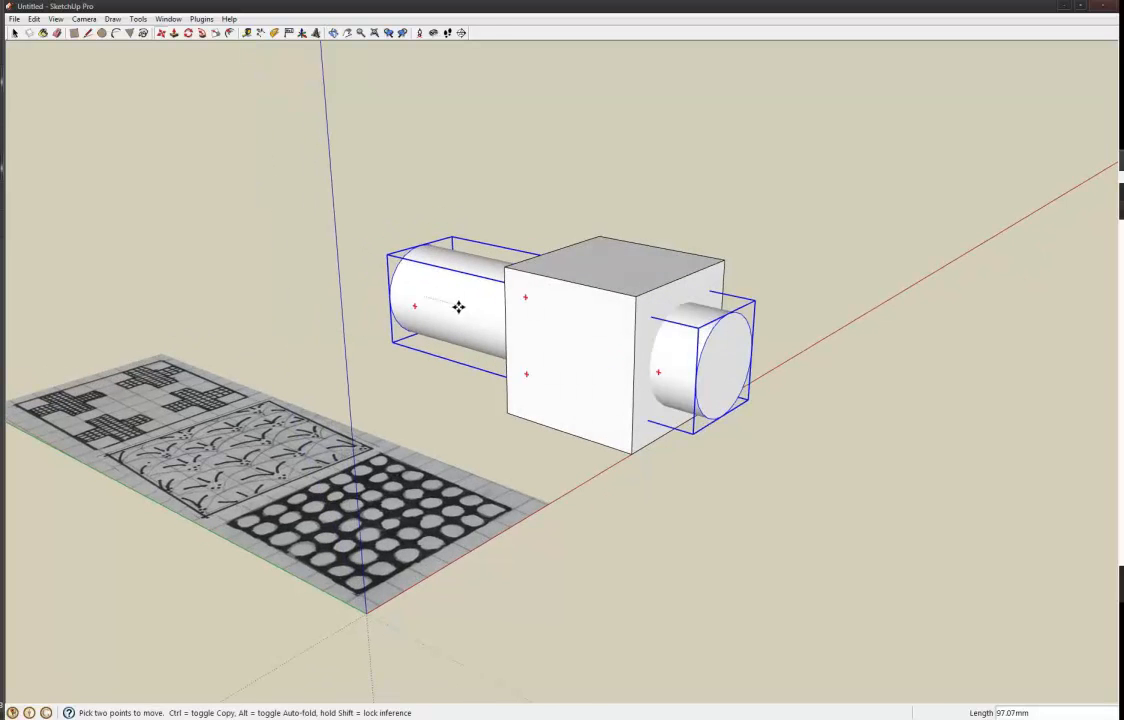
{"action": "left_click", "coordinate": [478, 317]}
{"action": "key", "text": "space"}
Step: Try a solid Subtract on the cylinder and the cube, and undo it
{"action": "middle_click_drag", "start_coordinate": [530, 348], "coordinate": [492, 290]}
{"action": "left_click", "coordinate": [584, 304]}
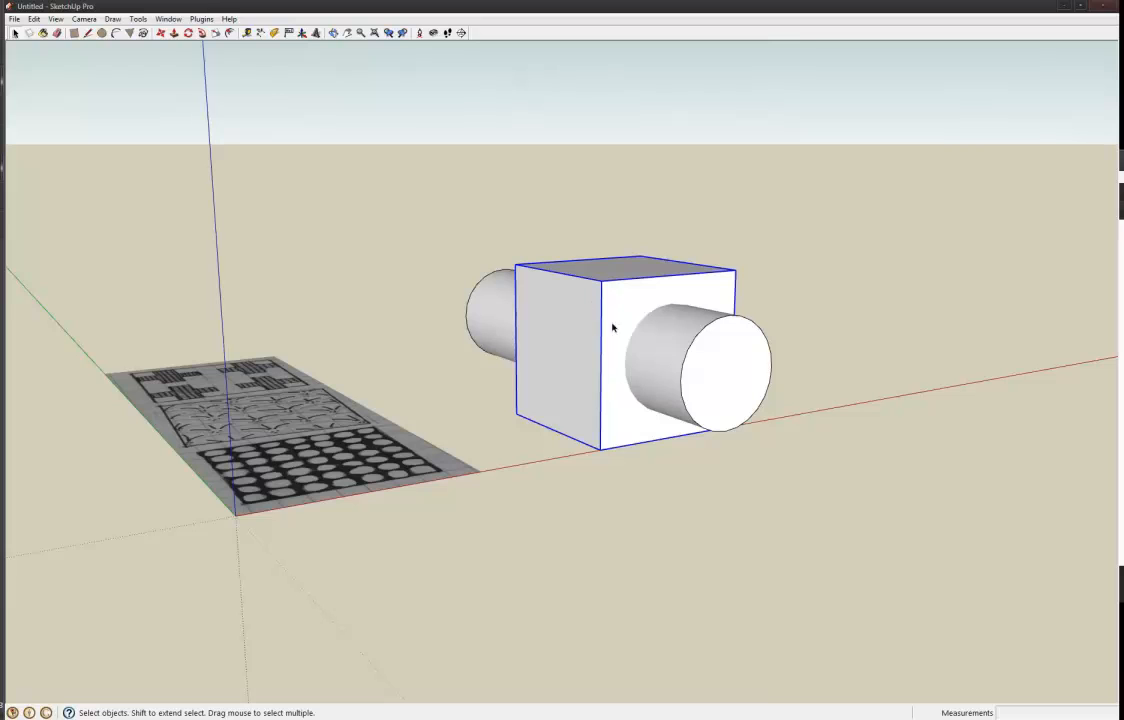
{"action": "left_click", "coordinate": [673, 350]}
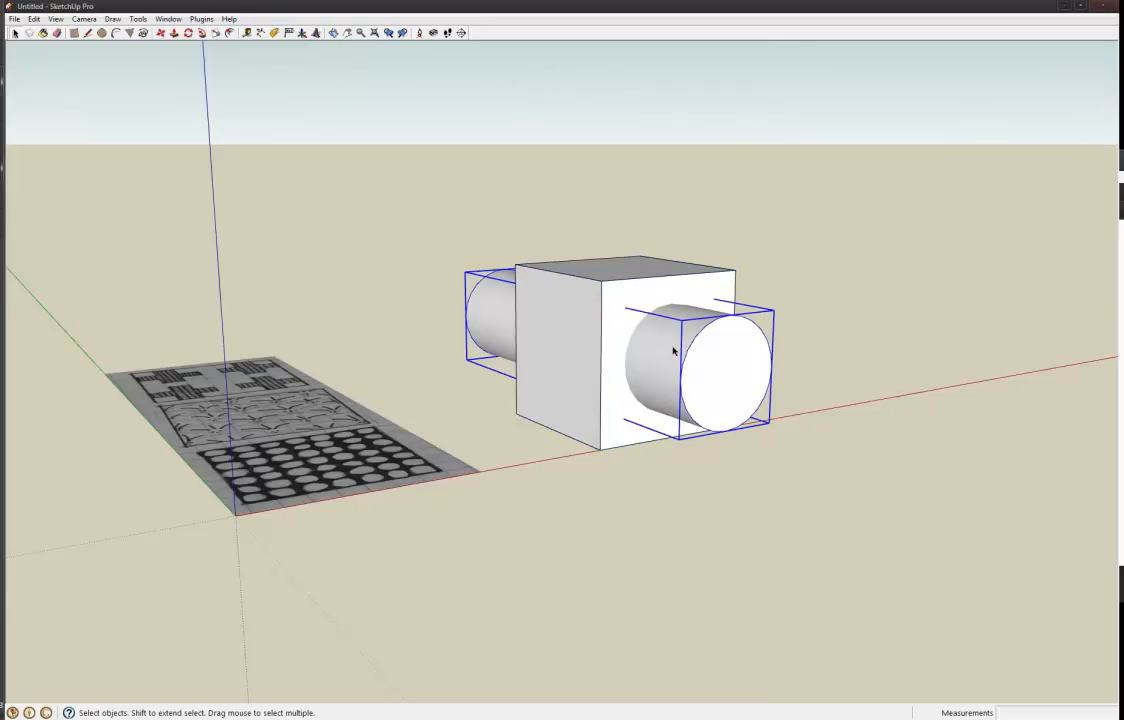
{"action": "left_click", "coordinate": [614, 341], "text": "shift"}
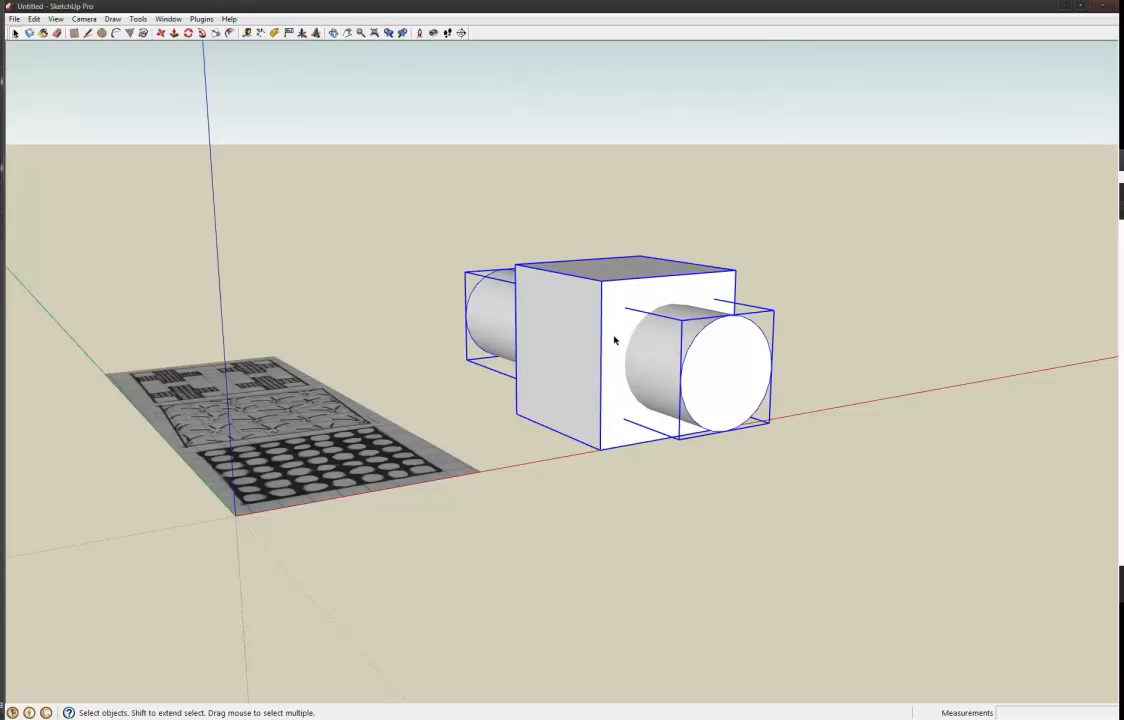
{"action": "right_click", "coordinate": [611, 294]}
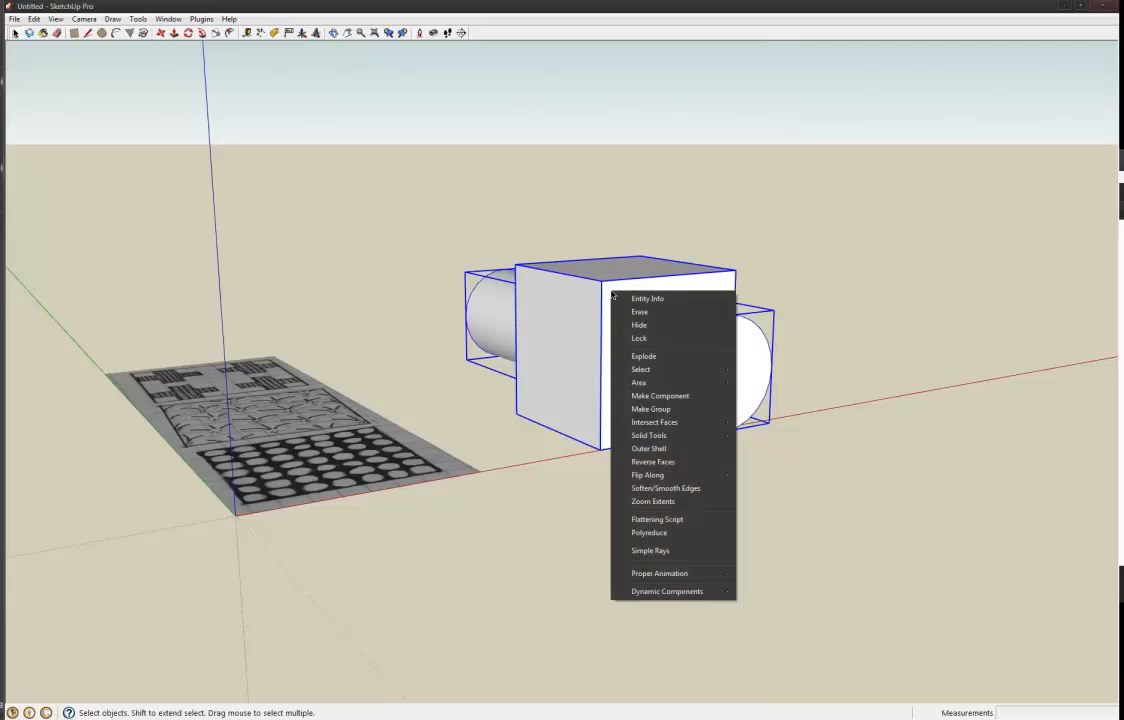
{"action": "mouse_move", "coordinate": [686, 443]}
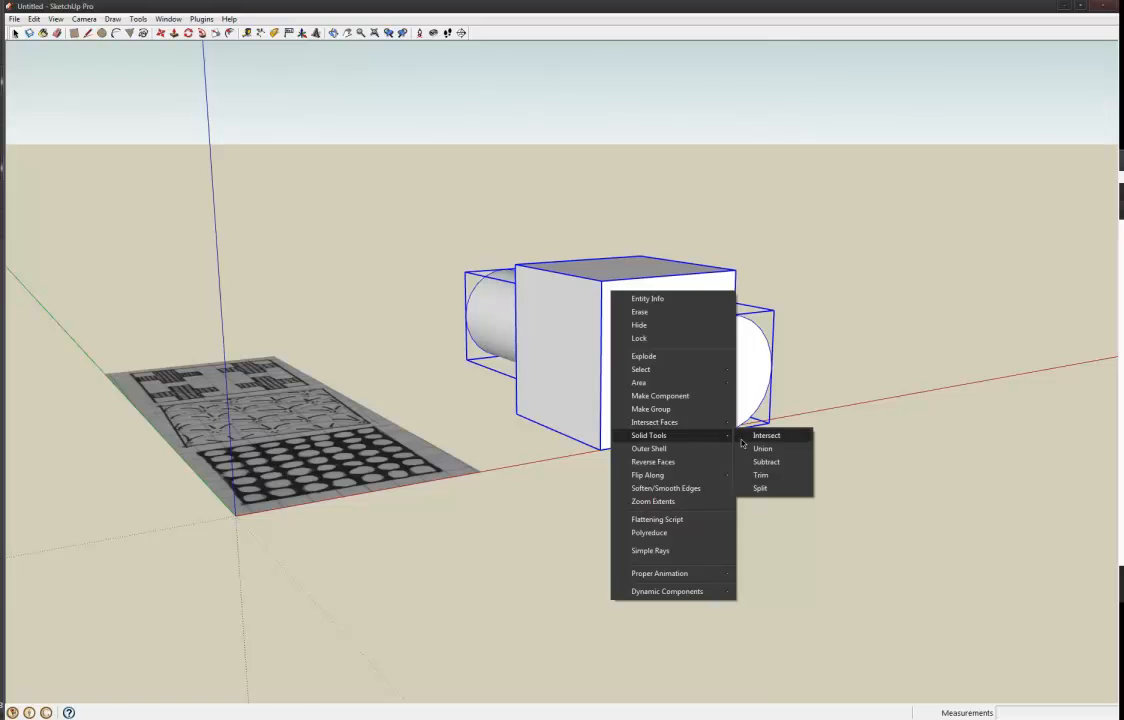
{"action": "left_click", "coordinate": [767, 462]}
{"action": "mouse_move", "coordinate": [707, 398]}
{"action": "middle_mouse_down"}
{"action": "mouse_move", "coordinate": [391, 316]}
{"action": "mouse_move", "coordinate": [517, 286]}
{"action": "mouse_move", "coordinate": [677, 401]}
{"action": "mouse_move", "coordinate": [612, 397]}
{"action": "mouse_move", "coordinate": [692, 414]}
{"action": "middle_mouse_up"}
{"action": "key", "text": "ctrl+z"}
Step: Trim the cube with the cylinder using Solid Tools, selecting the cylinder first and adding the cube
{"action": "left_click", "coordinate": [680, 342]}
{"action": "left_click", "coordinate": [633, 326]}
{"action": "left_click", "coordinate": [698, 360]}
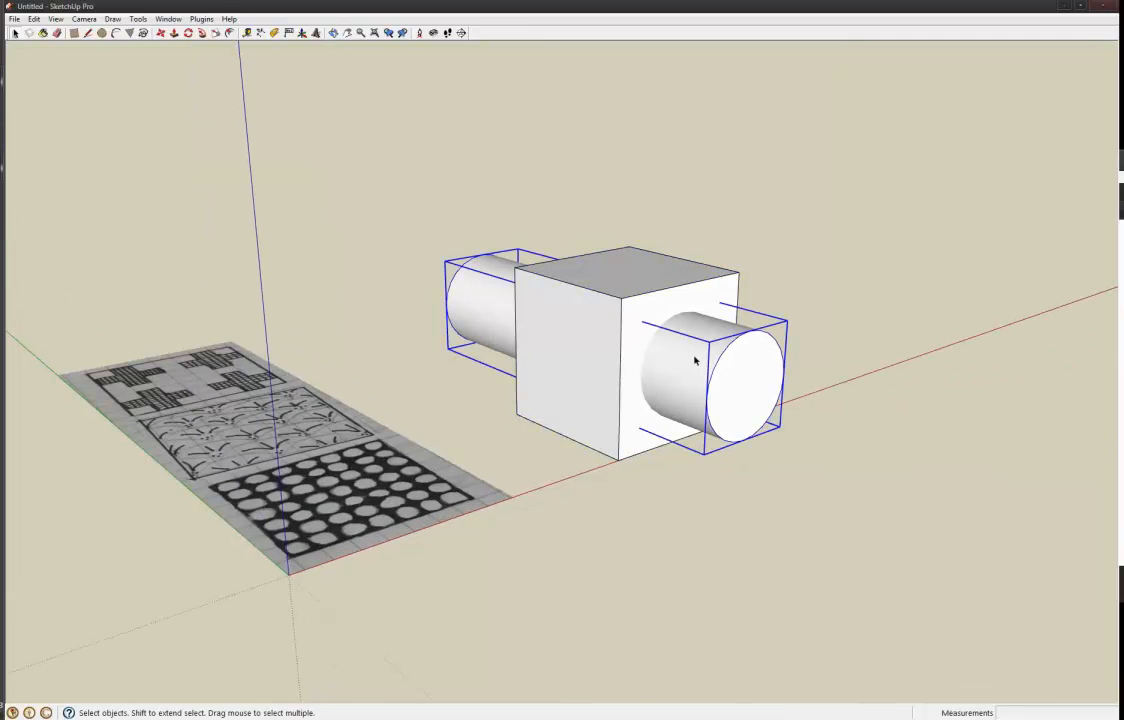
{"action": "left_click", "coordinate": [655, 339]}
{"action": "left_click", "coordinate": [690, 352]}
{"action": "left_click", "coordinate": [637, 313], "text": "ctrl"}
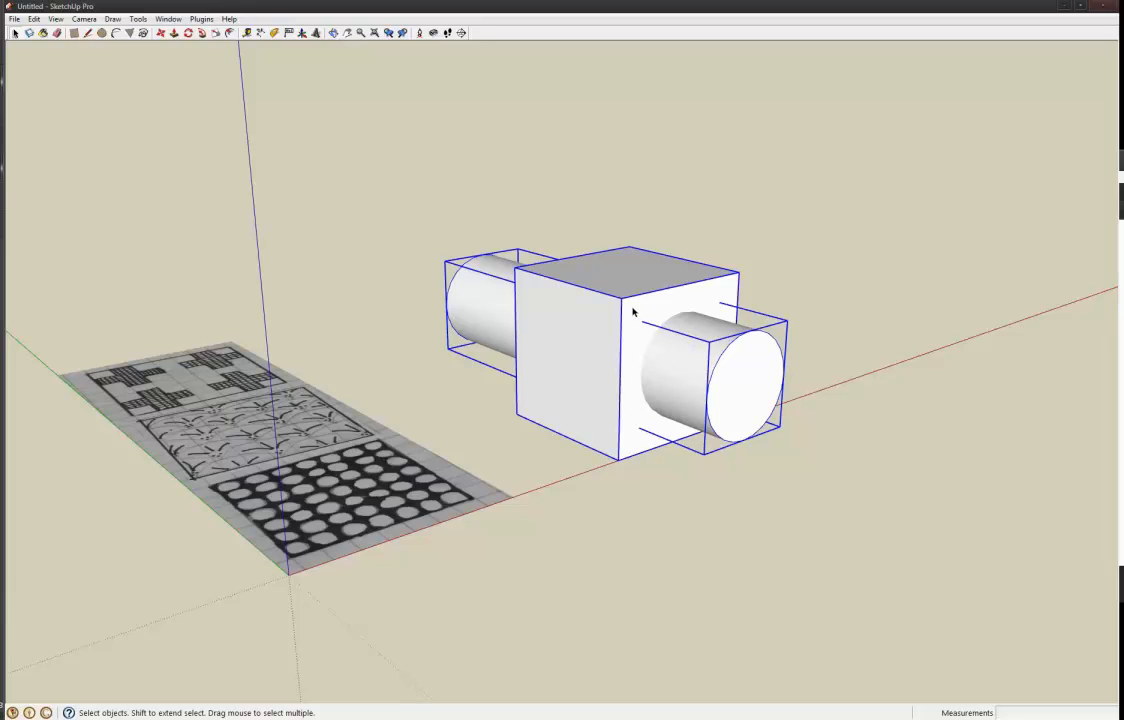
{"action": "right_click", "coordinate": [633, 312]}
{"action": "mouse_move", "coordinate": [704, 458]}
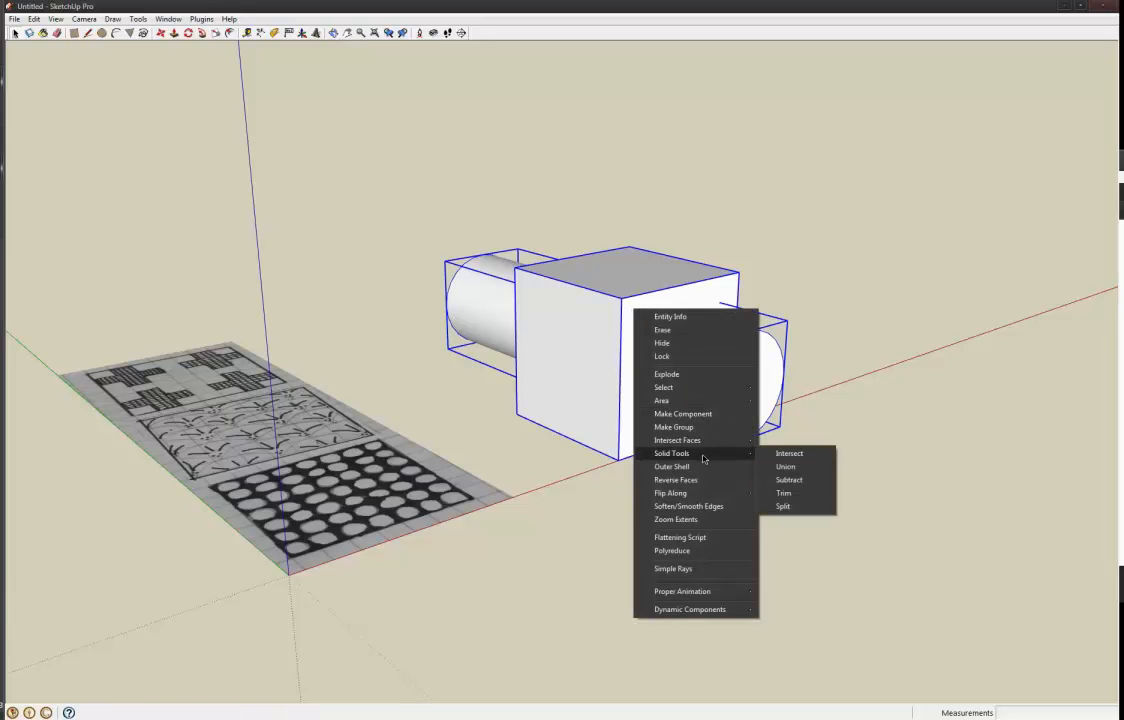
{"action": "left_click", "coordinate": [784, 493]}
Step: Move the cylinder up out of the cube to inspect the trimmed hole, and undo the move and the trim
{"action": "mouse_move", "coordinate": [737, 398]}
{"action": "middle_mouse_down"}
{"action": "mouse_move", "coordinate": [752, 441]}
{"action": "mouse_move", "coordinate": [715, 396]}
{"action": "middle_mouse_up"}
{"action": "left_click", "coordinate": [598, 338]}
{"action": "middle_click_drag", "start_coordinate": [646, 354], "coordinate": [652, 348]}
{"action": "left_click", "coordinate": [742, 396]}
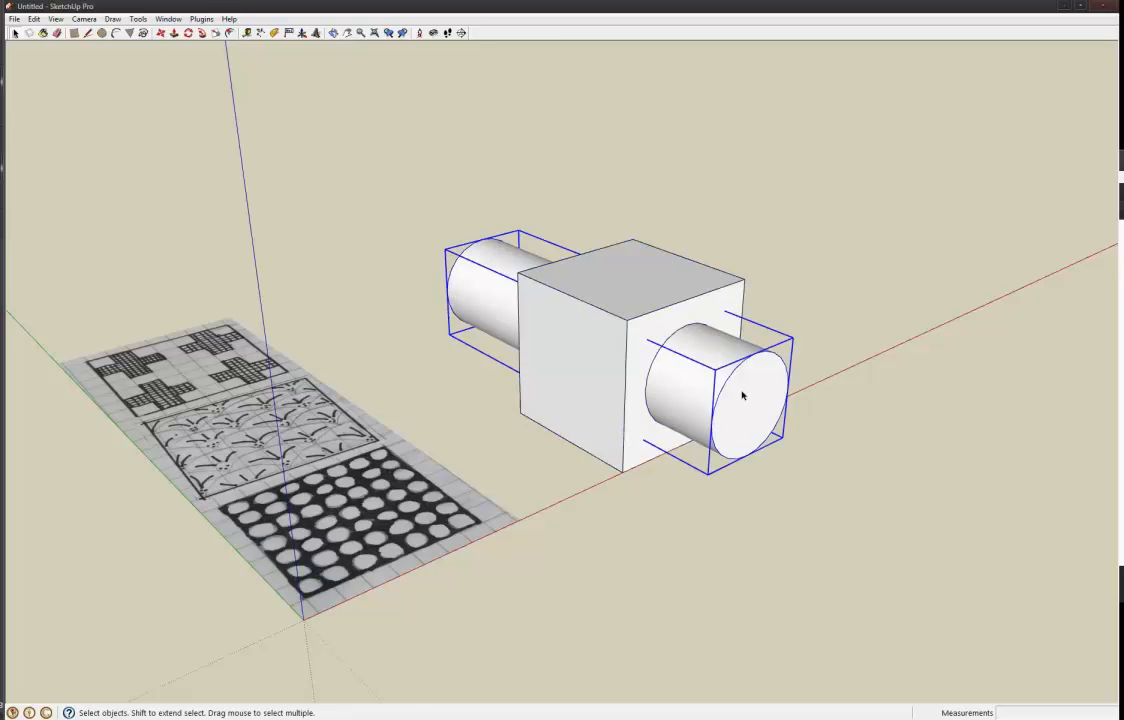
{"action": "key", "text": "m"}
{"action": "left_click", "coordinate": [742, 398]}
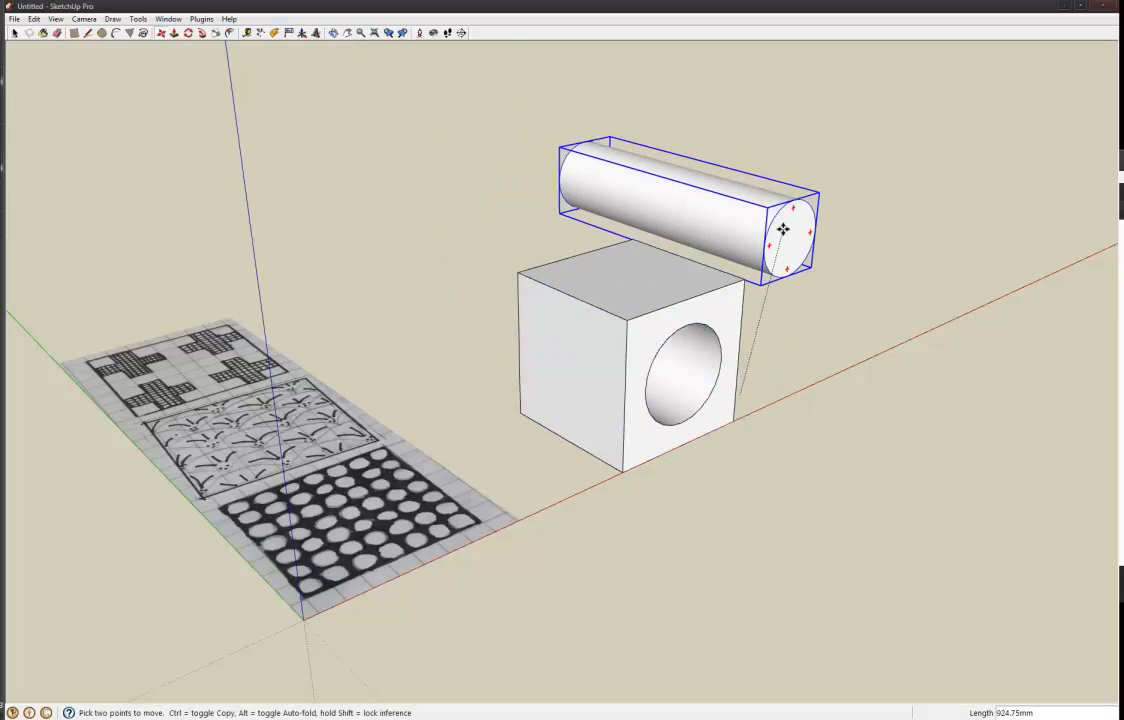
{"action": "left_click", "coordinate": [758, 208]}
{"action": "key", "text": "space"}
{"action": "middle_click_drag", "start_coordinate": [710, 364], "coordinate": [672, 359]}
{"action": "key", "text": "ctrl+z"}
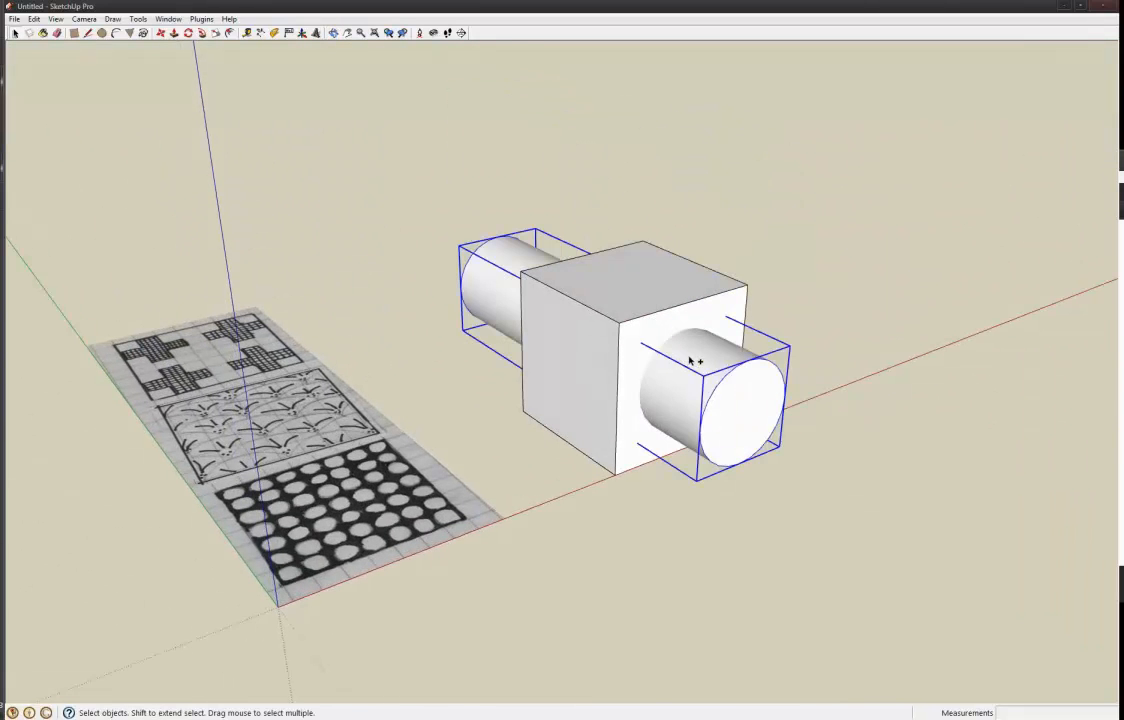
Step: Split the cylinder and the cube with Solid Tools
{"action": "left_click", "coordinate": [600, 334], "text": "shift"}
{"action": "right_click", "coordinate": [638, 328]}
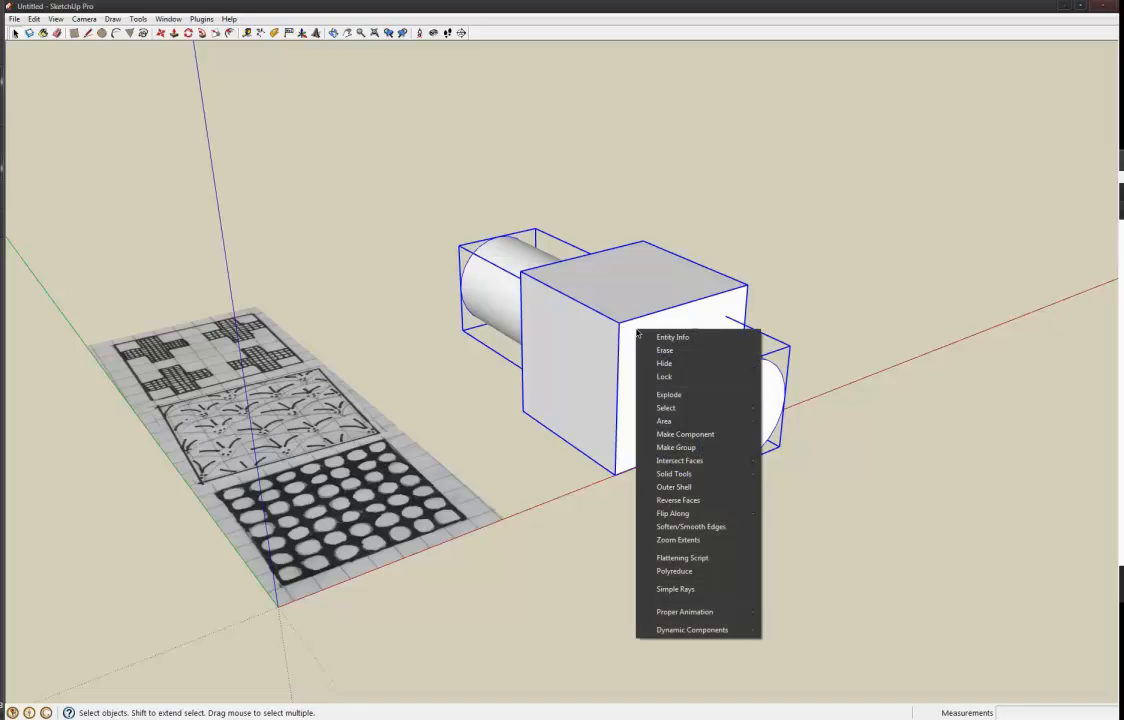
{"action": "mouse_move", "coordinate": [694, 481]}
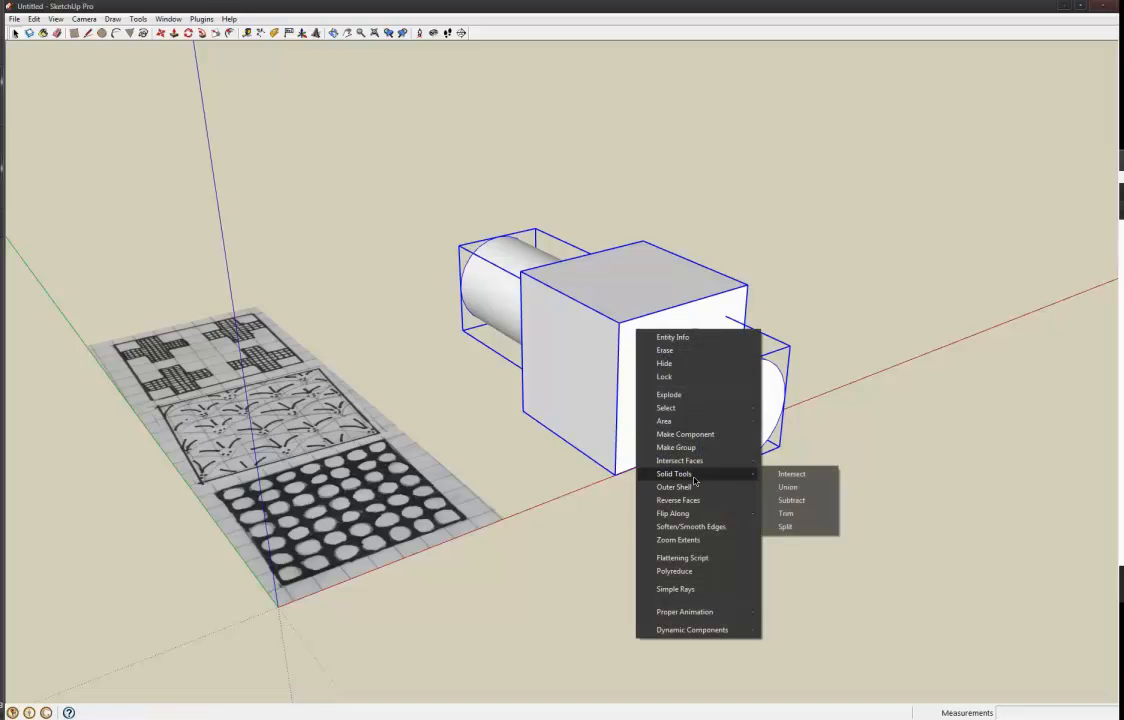
{"action": "left_click", "coordinate": [795, 526]}
{"action": "middle_click_drag", "start_coordinate": [726, 396], "coordinate": [716, 328]}
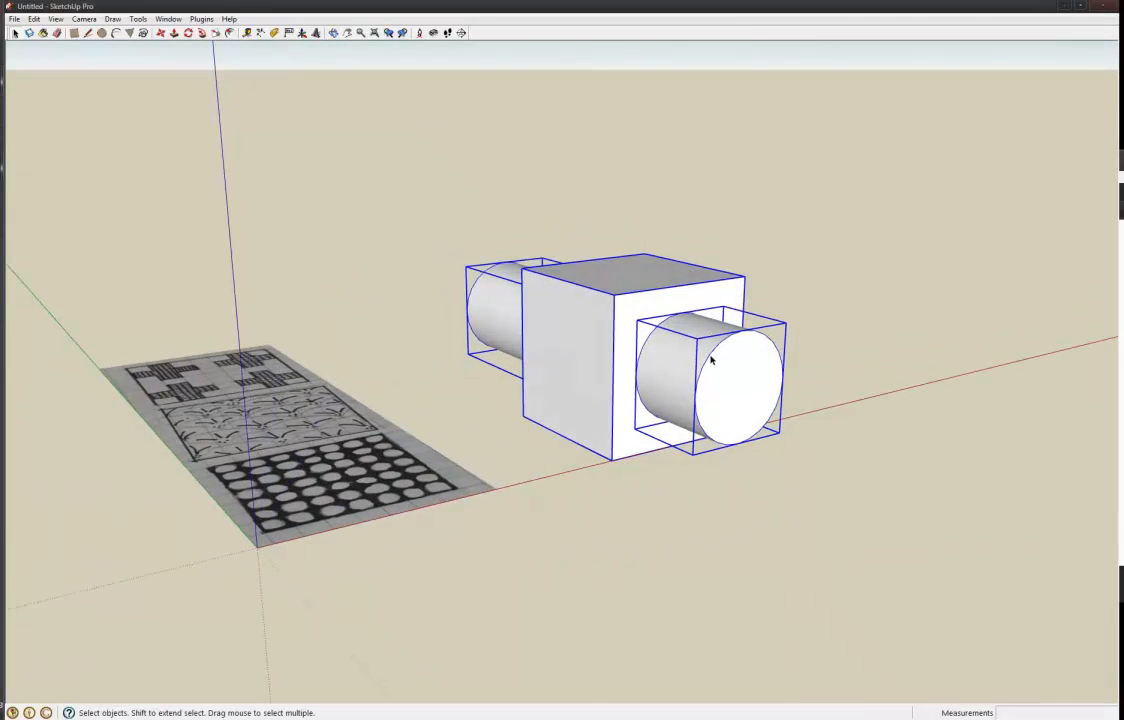
Step: Lift the split cylinder above the cube along the blue axis, and undo both the move and the split
{"action": "left_click", "coordinate": [707, 375]}
{"action": "middle_click_drag", "start_coordinate": [667, 358], "coordinate": [725, 394]}
{"action": "key", "text": "m"}
{"action": "left_click", "coordinate": [720, 394]}
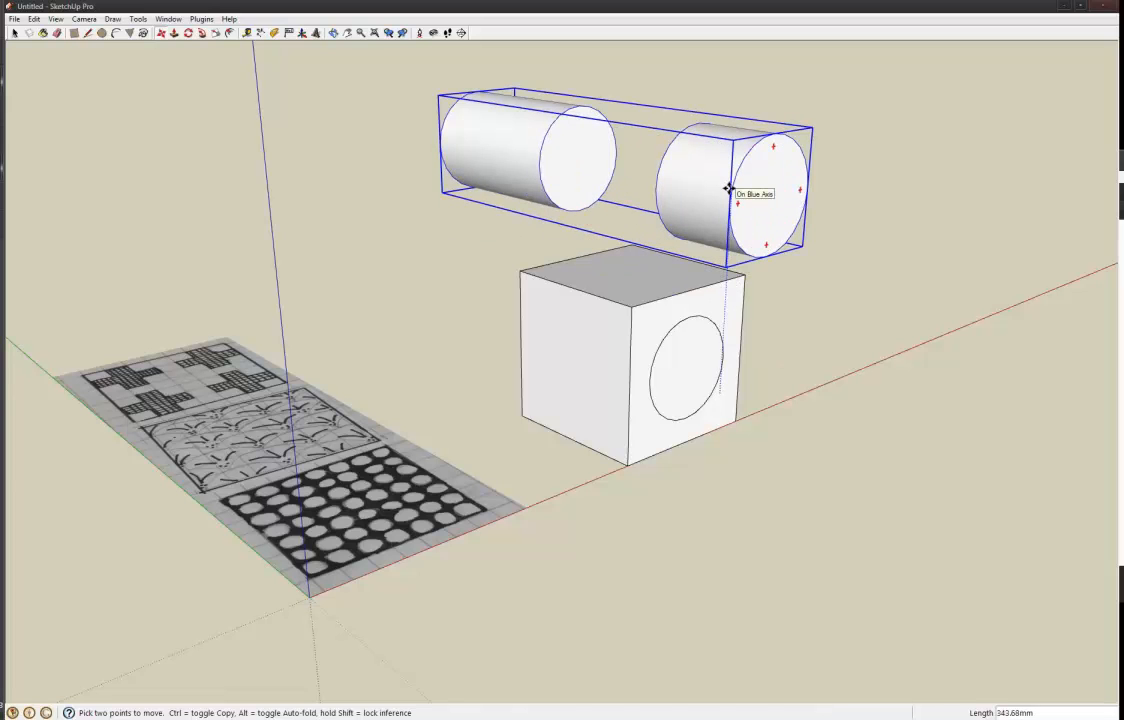
{"action": "key", "text": "Escape"}
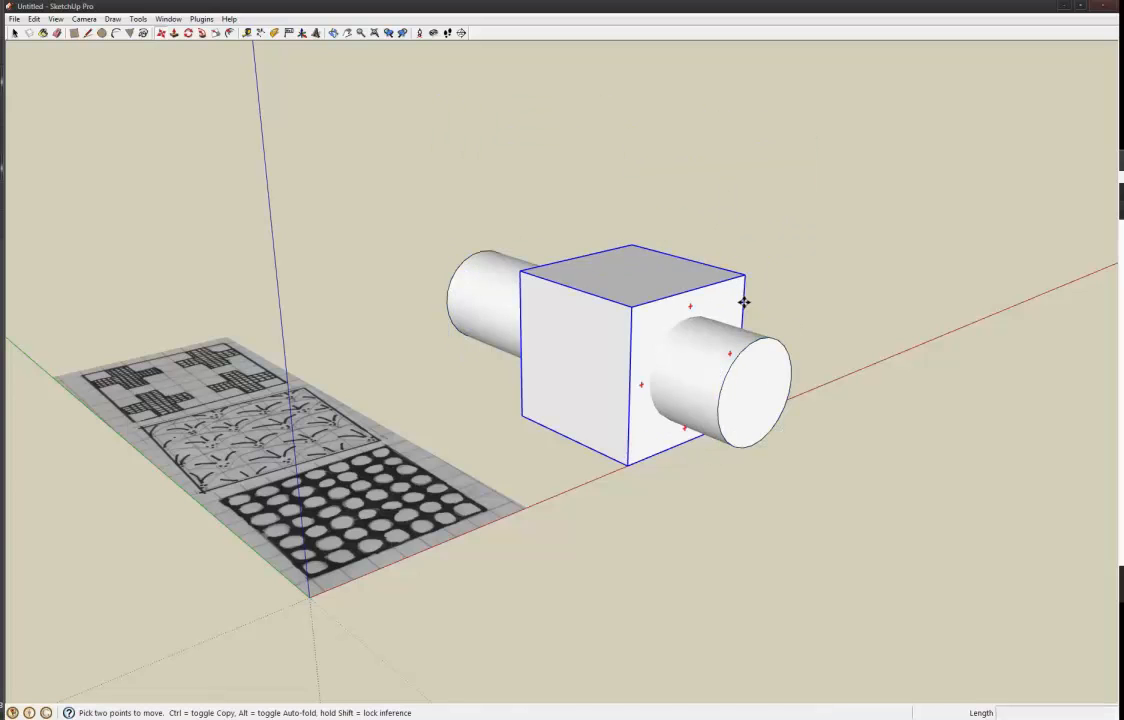
Step: Try a solid Subtract of the cylinder from the cube, selecting the cylinder first, and undo it
{"action": "key", "text": "space"}
{"action": "left_click", "coordinate": [715, 373]}
{"action": "left_click", "coordinate": [642, 319], "text": "shift"}
{"action": "right_click", "coordinate": [642, 317]}
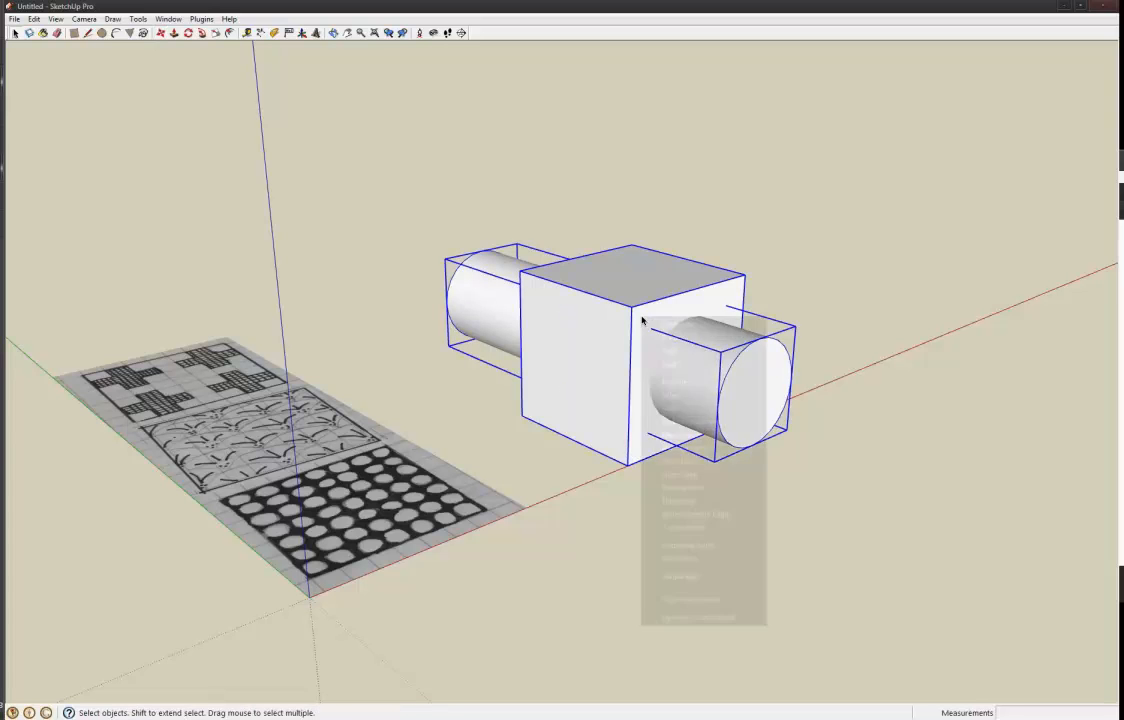
{"action": "mouse_move", "coordinate": [711, 461]}
{"action": "left_click", "coordinate": [800, 497]}
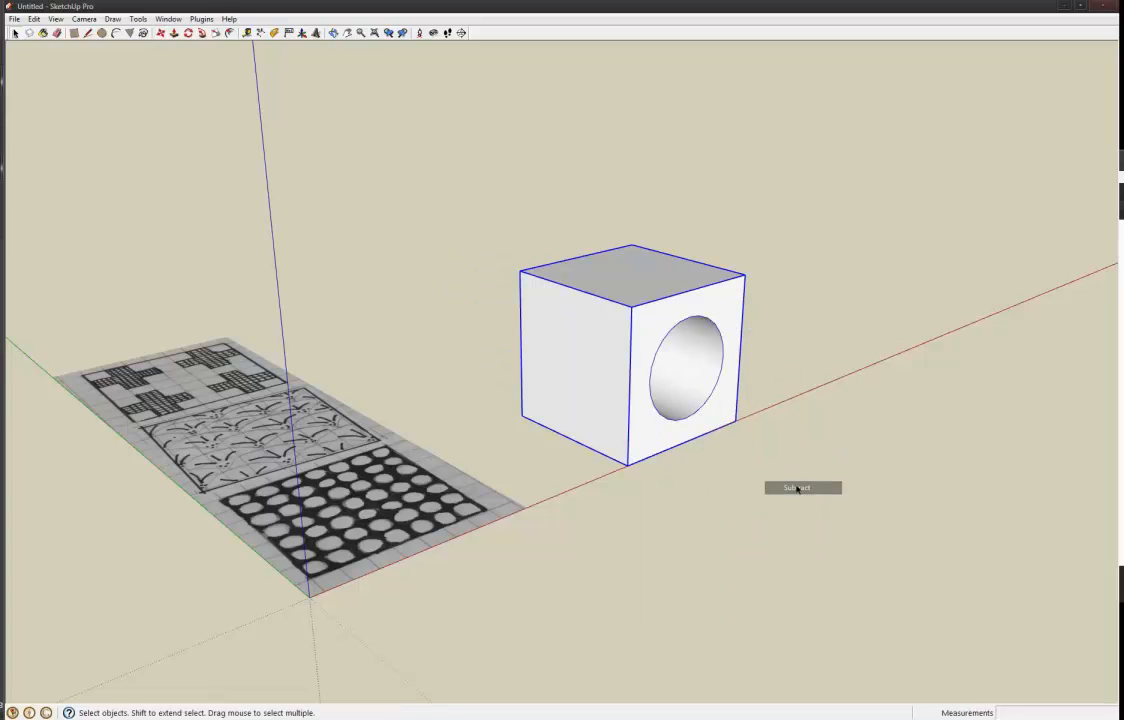
{"action": "middle_click_drag", "start_coordinate": [718, 399], "coordinate": [665, 382]}
{"action": "key", "text": "ctrl+z"}
Step: Trim the cube with the front-to-back cylinder using Solid Tools, selecting the cylinder first and adding the cube
{"action": "left_click", "coordinate": [666, 382]}
{"action": "left_click", "coordinate": [612, 343], "text": "ctrl"}
{"action": "right_click", "coordinate": [610, 341]}
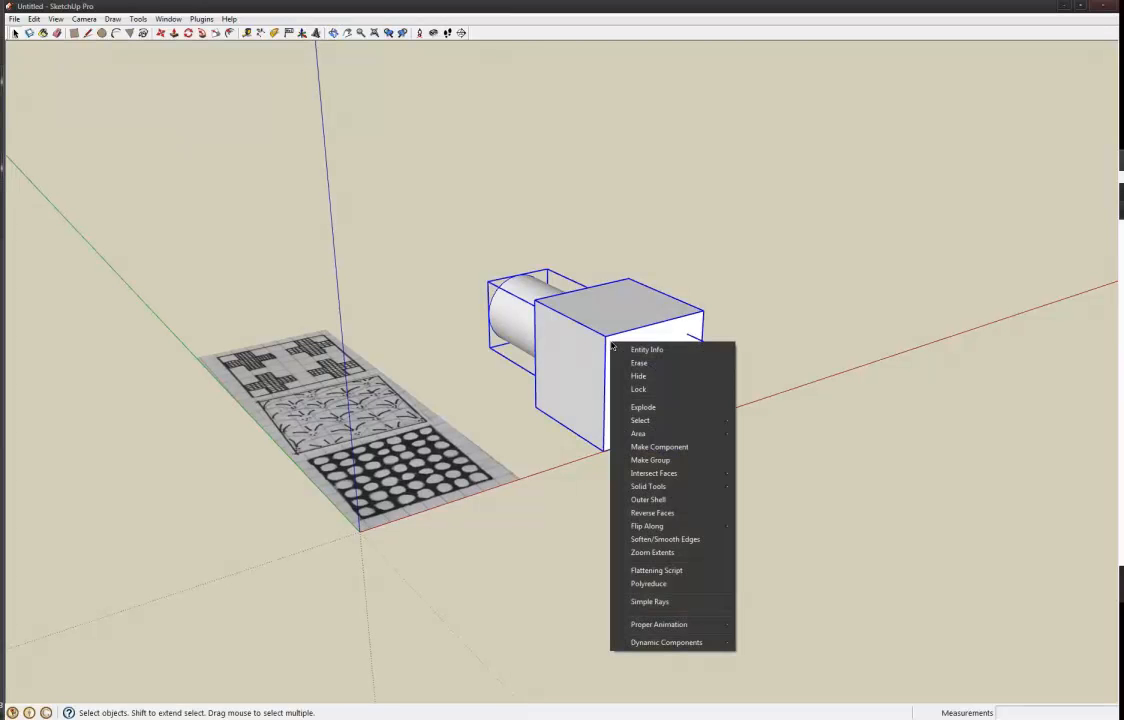
{"action": "mouse_move", "coordinate": [690, 487]}
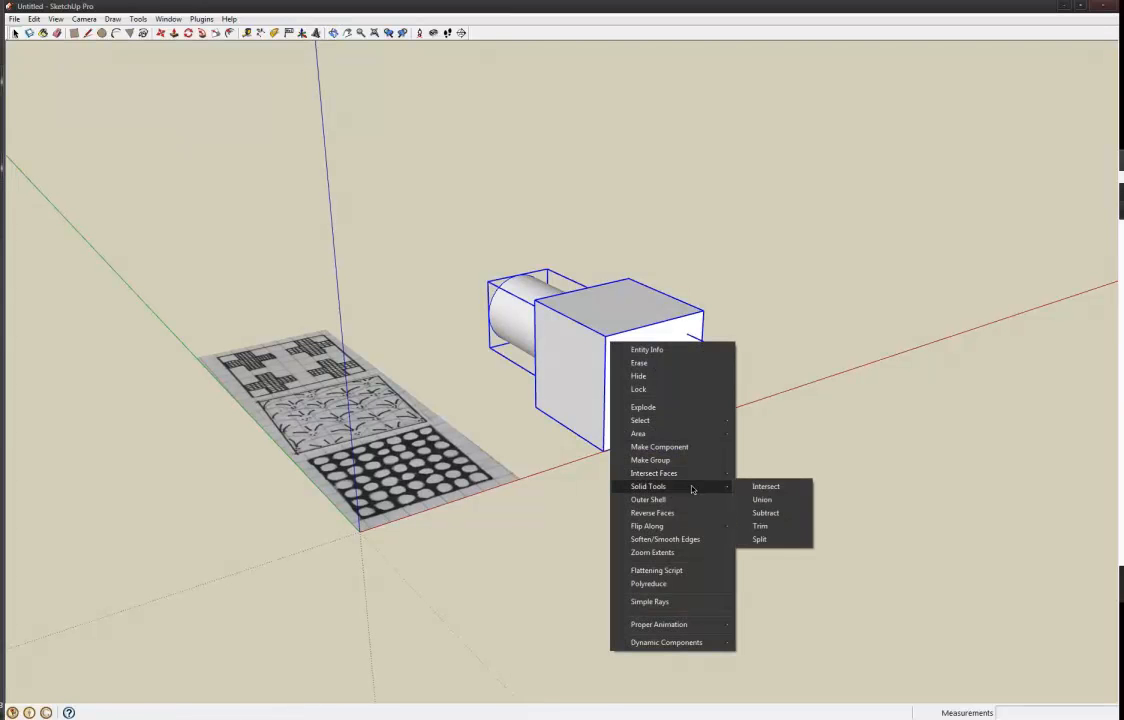
{"action": "left_click", "coordinate": [762, 526]}
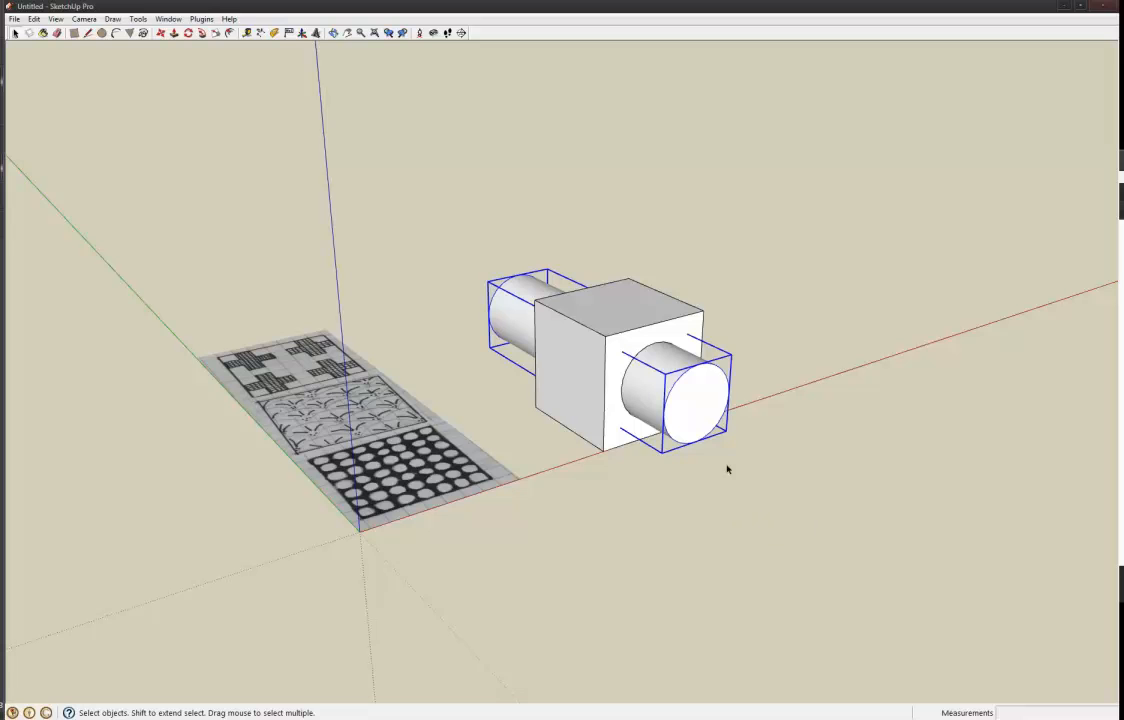
Step: Rotate the cylinder 90 degrees horizontally about the centre of the cube's top face so that it crosses the side faces
{"action": "middle_click_drag", "start_coordinate": [685, 388], "coordinate": [755, 442]}
{"action": "left_click", "coordinate": [652, 366]}
{"action": "left_click", "coordinate": [697, 387]}
{"action": "key", "text": "m"}
{"action": "middle_click_drag", "start_coordinate": [623, 329], "coordinate": [608, 374]}
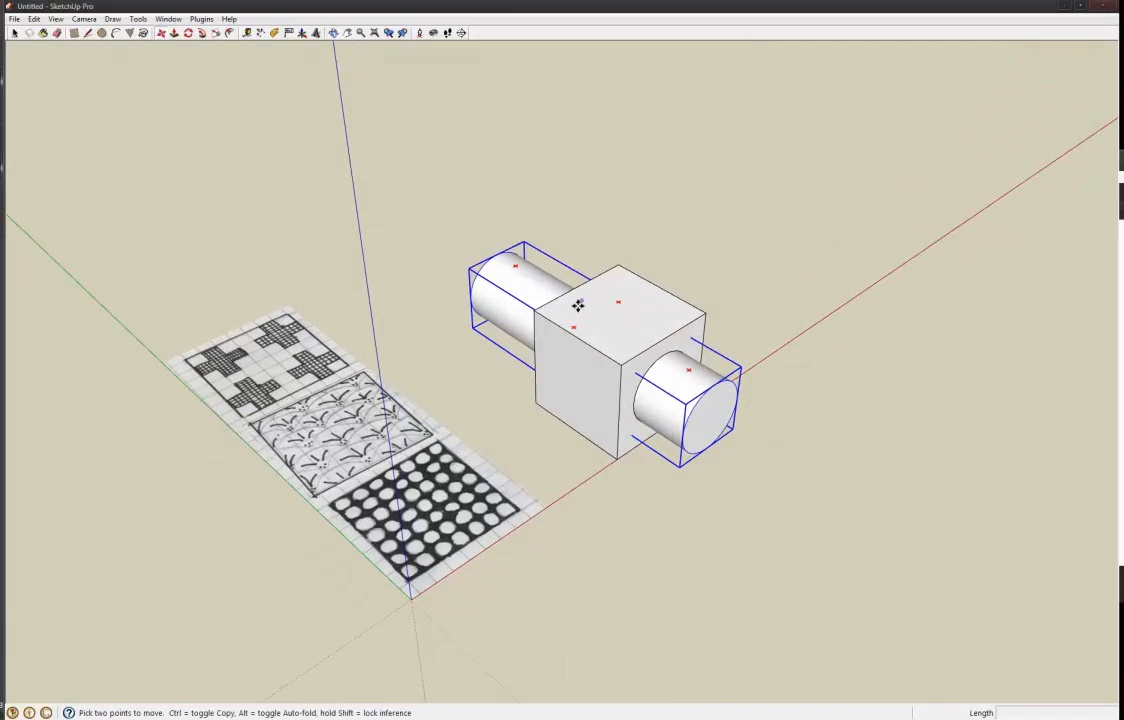
{"action": "key", "text": "q"}
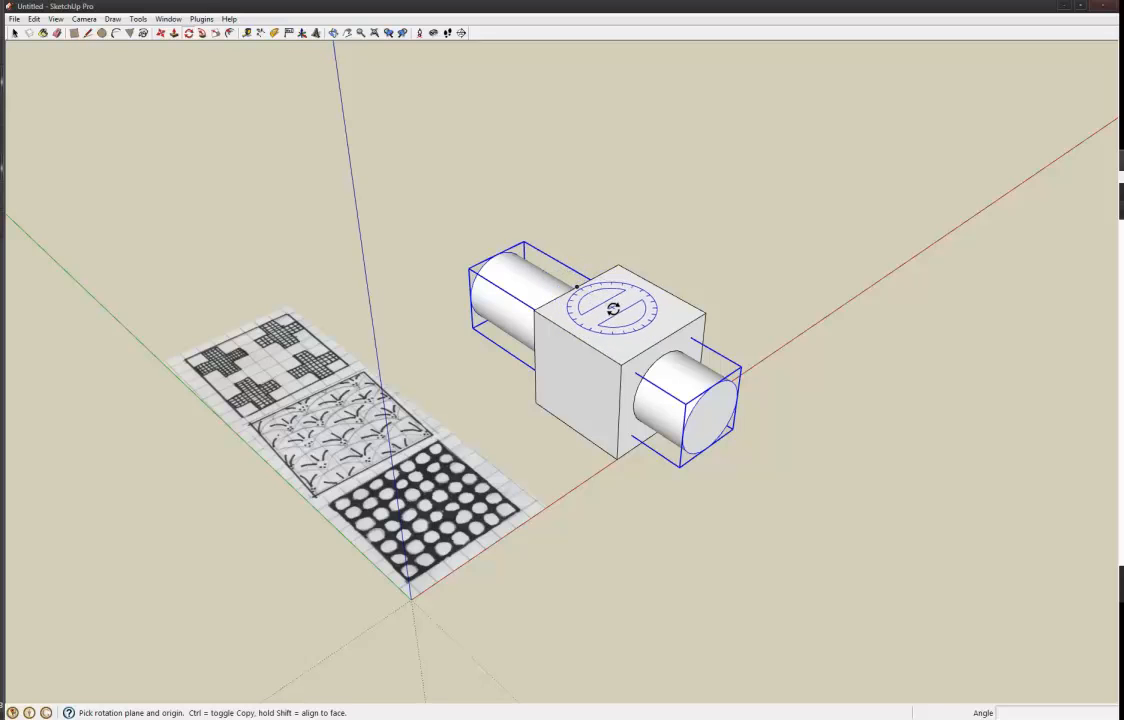
{"action": "left_click_drag", "start_coordinate": [618, 312], "coordinate": [649, 330]}
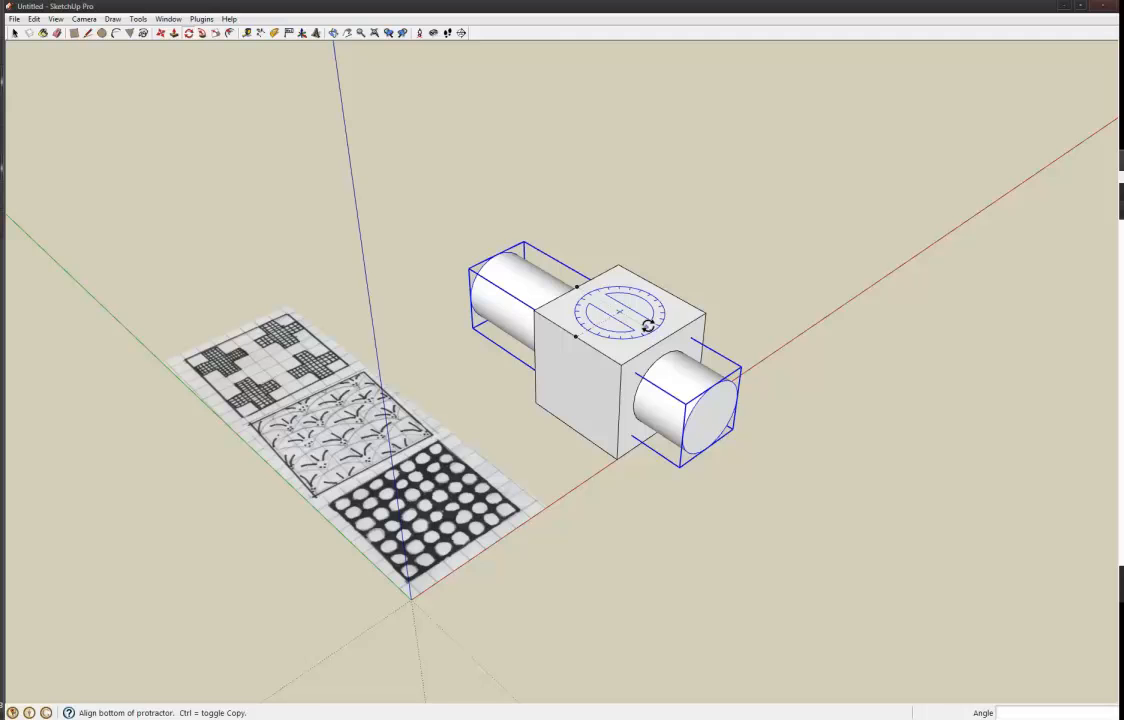
{"action": "left_click", "coordinate": [648, 326]}
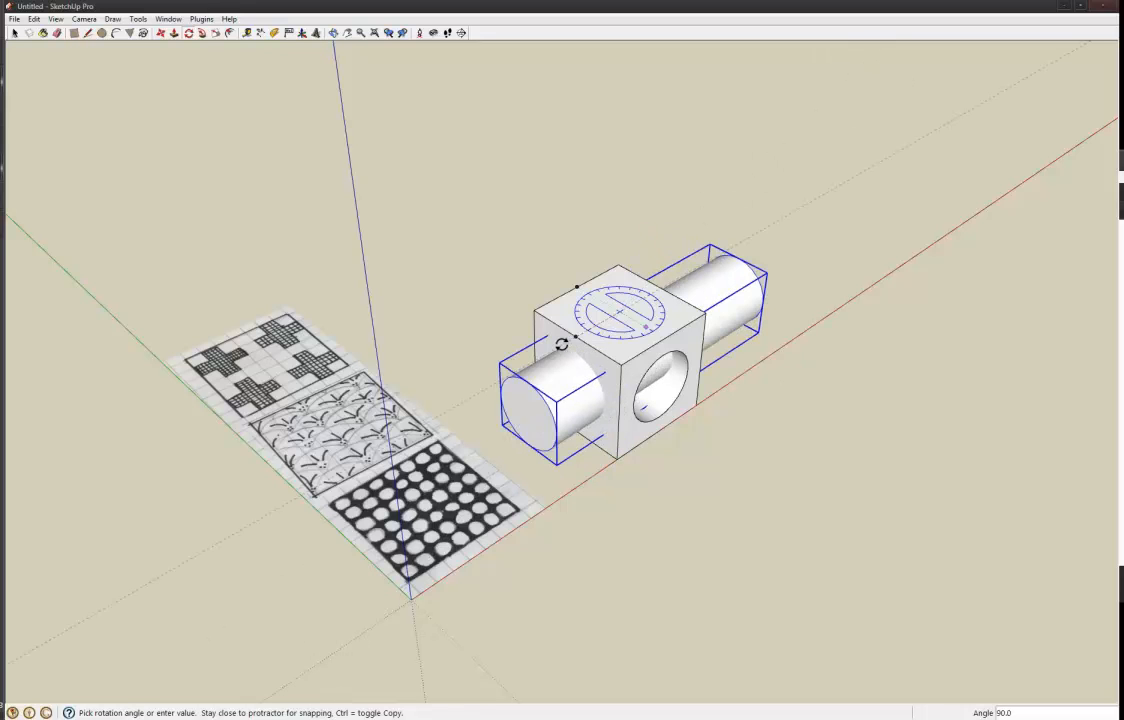
{"action": "left_click", "coordinate": [563, 346]}
Step: Add the cube to the selected sideways cylinder and trim the cube with it using Solid Tools
{"action": "middle_click_drag", "start_coordinate": [600, 374], "coordinate": [622, 350]}
{"action": "key", "text": "space"}
{"action": "left_click", "coordinate": [625, 347], "text": "shift"}
{"action": "right_click", "coordinate": [625, 347]}
{"action": "mouse_move", "coordinate": [704, 493]}
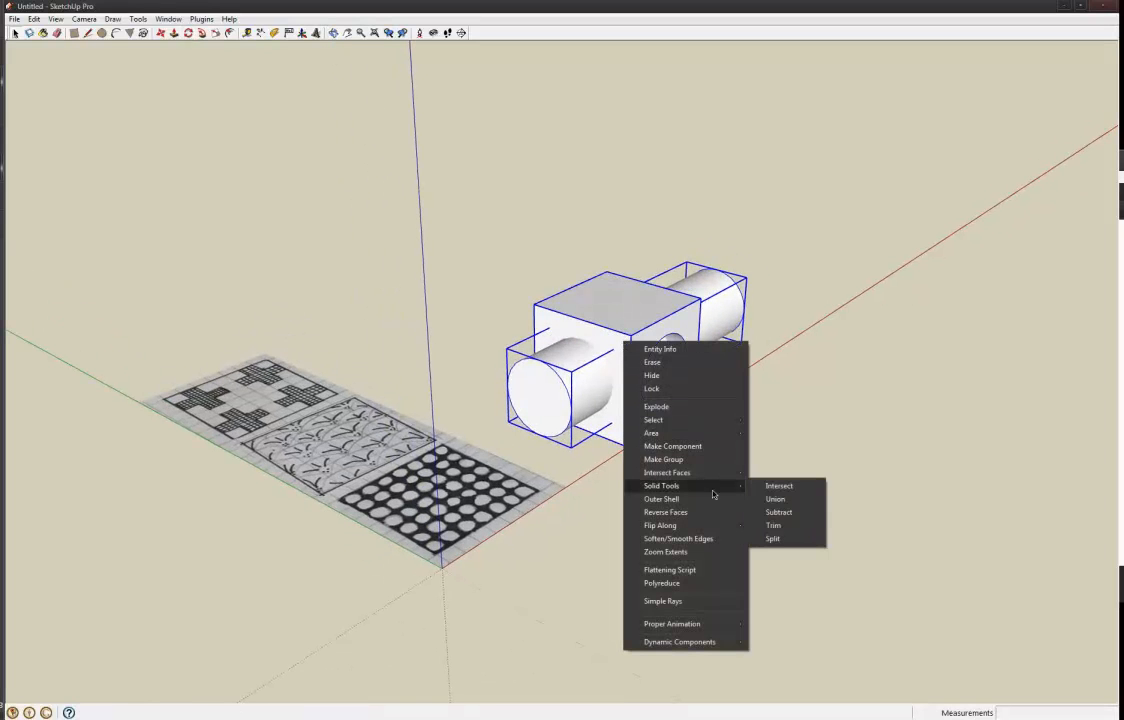
{"action": "left_click", "coordinate": [773, 525]}
Step: Rotate the cylinder upright about the centre of the cube's front face so that it passes vertically through the cube
{"action": "middle_click_drag", "start_coordinate": [586, 376], "coordinate": [493, 300]}
{"action": "scroll", "coordinate": [612, 341], "scroll_direction": "up", "scroll_amount": 2}
{"action": "middle_click_drag", "start_coordinate": [612, 341], "coordinate": [573, 309]}
{"action": "key", "text": "q"}
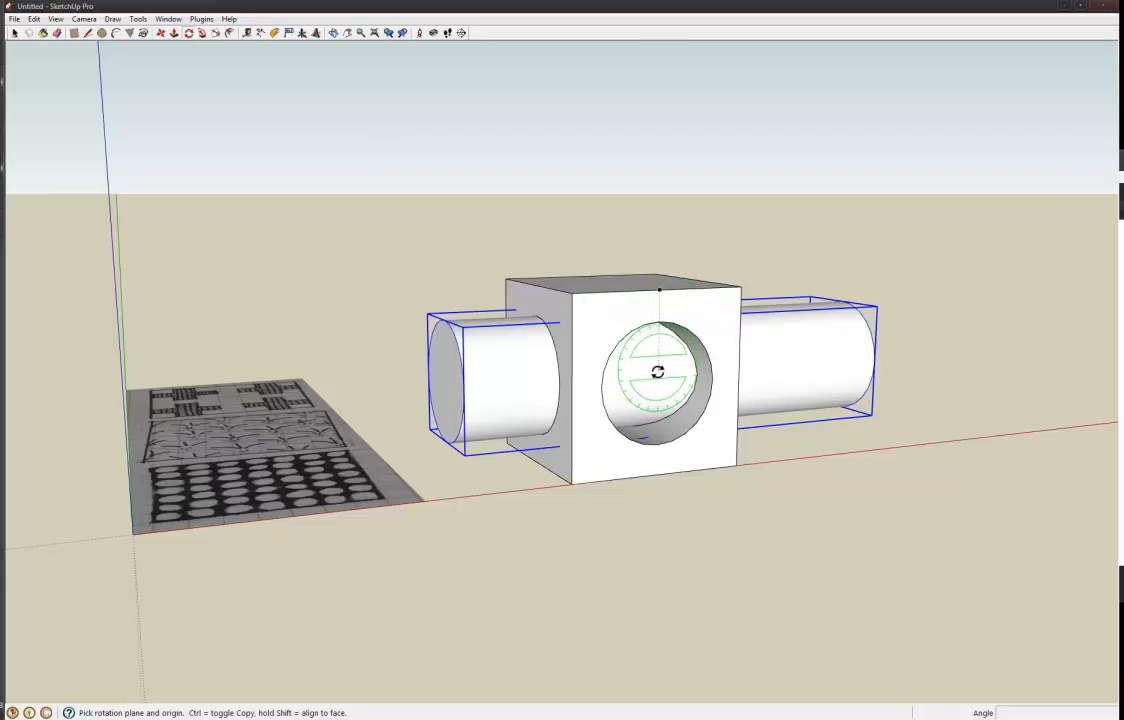
{"action": "left_click", "coordinate": [654, 388]}
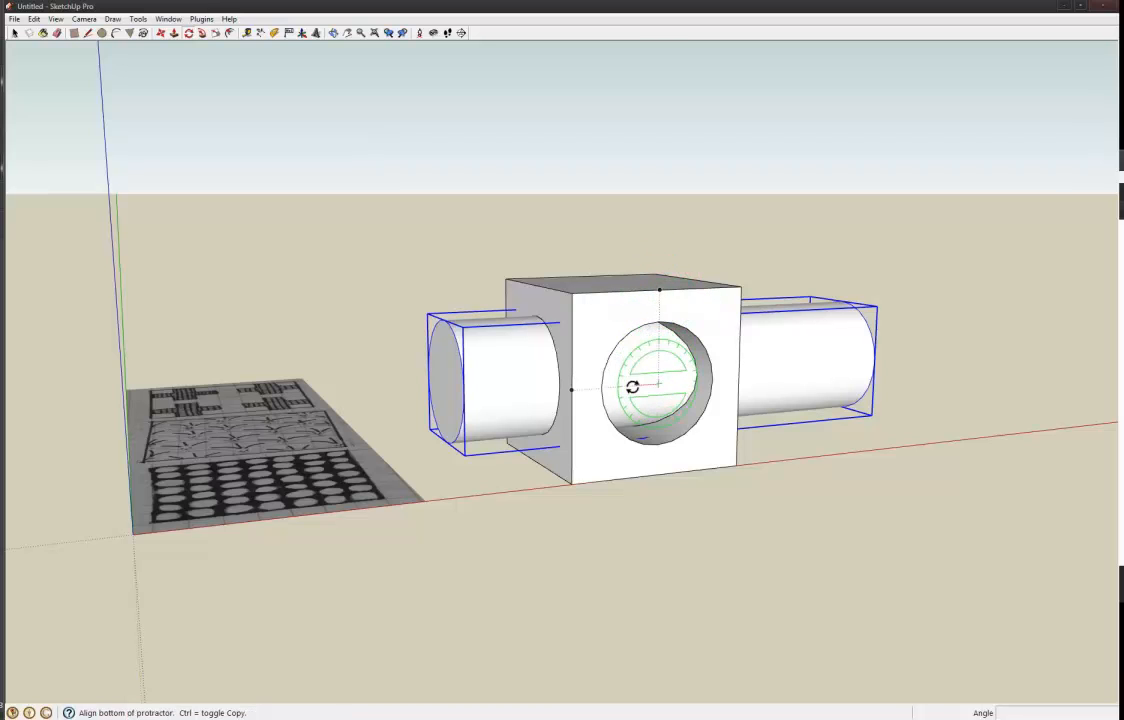
{"action": "left_click", "coordinate": [575, 388]}
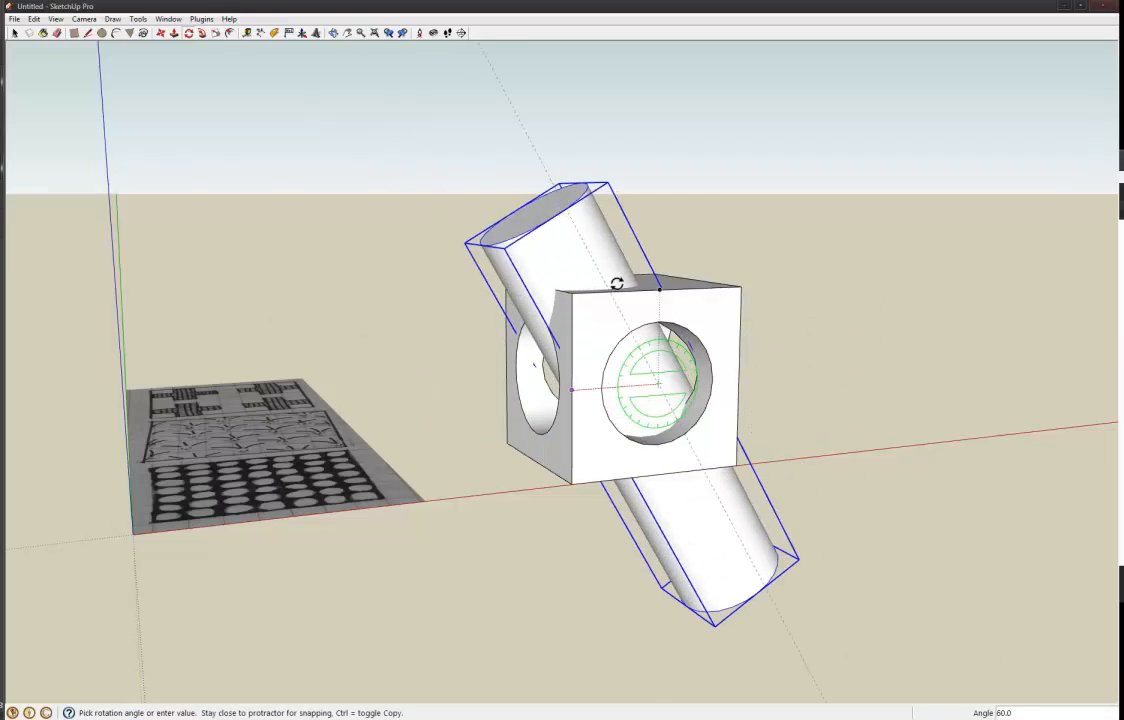
{"action": "left_click", "coordinate": [660, 275]}
Step: Trim the cube with the upright cylinder using Solid Tools to cut the vertical hole
{"action": "key", "text": "space"}
{"action": "right_click", "coordinate": [592, 317]}
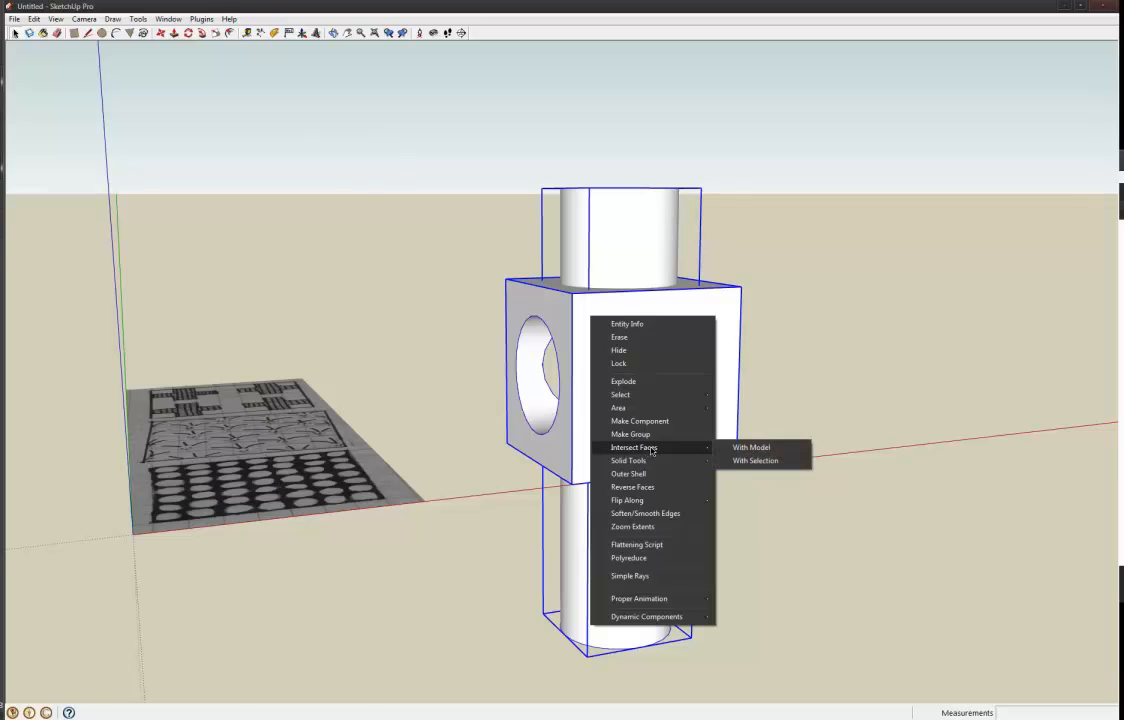
{"action": "mouse_move", "coordinate": [652, 464]}
{"action": "left_click", "coordinate": [748, 495]}
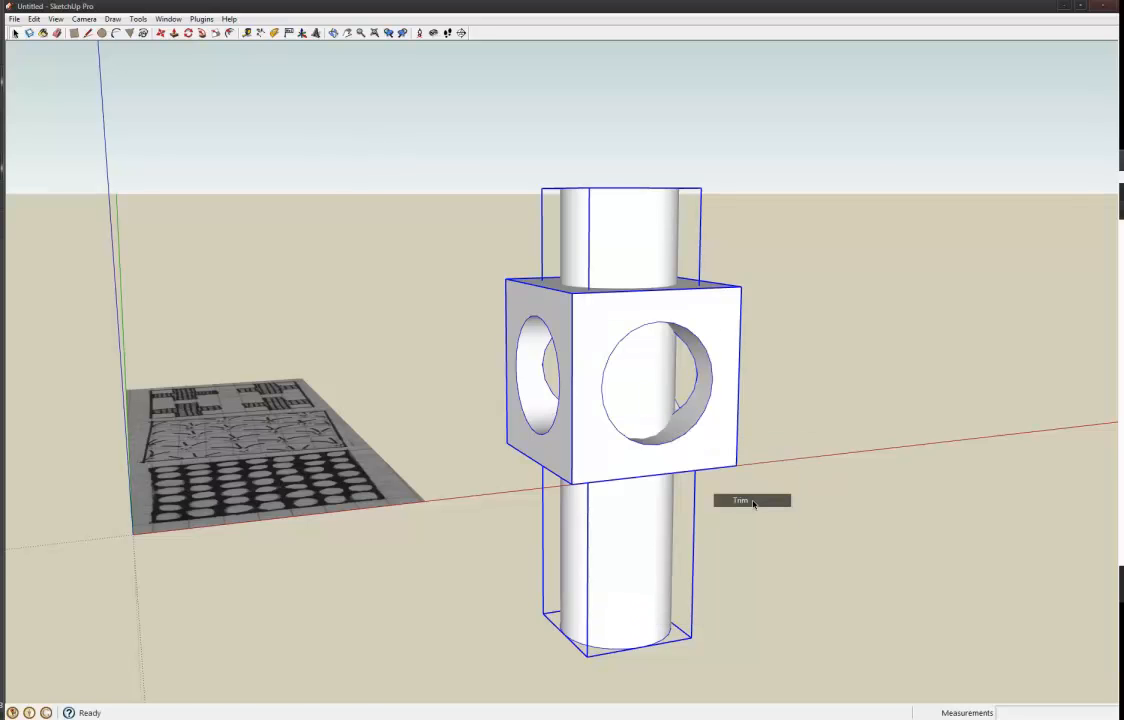
Step: Hide the upright cylinder and inspect the intersecting holes inside the cube
{"action": "middle_click_drag", "start_coordinate": [634, 323], "coordinate": [630, 266]}
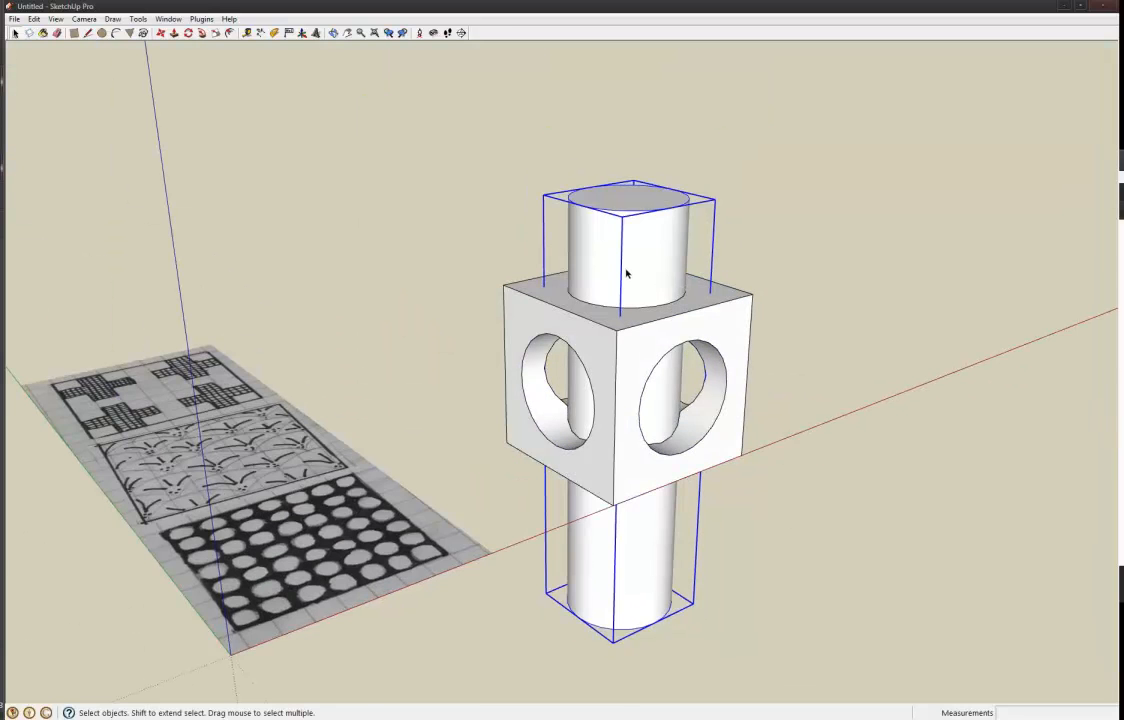
{"action": "scroll", "coordinate": [628, 270], "scroll_direction": "down", "scroll_amount": 3}
{"action": "right_click", "coordinate": [631, 260]}
{"action": "left_click", "coordinate": [668, 292]}
{"action": "middle_click_drag", "start_coordinate": [604, 330], "coordinate": [554, 316]}
{"action": "scroll", "coordinate": [618, 314], "scroll_direction": "up", "scroll_amount": 3}
{"action": "scroll", "coordinate": [618, 314], "scroll_direction": "up", "scroll_amount": 5}
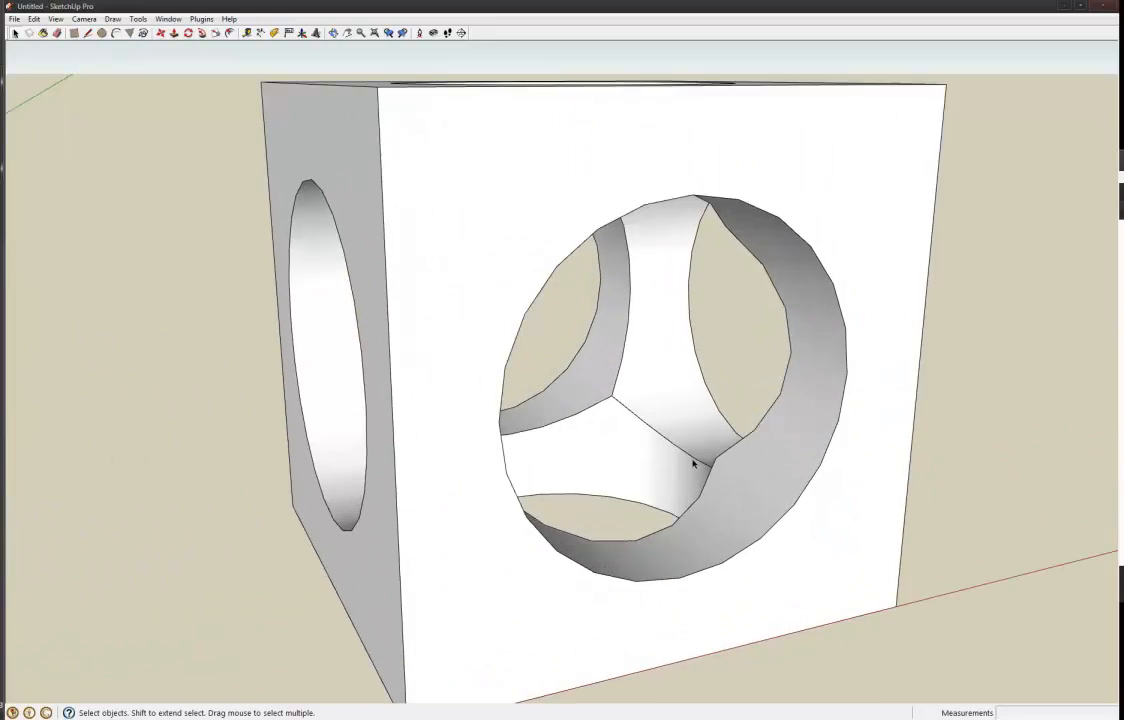
{"action": "middle_click_drag", "start_coordinate": [621, 311], "coordinate": [615, 390]}
Step: Copy the hollow cube 300 mm straight up onto its own top and multiply the copy 100x into a column
{"action": "scroll", "coordinate": [616, 390], "scroll_direction": "down", "scroll_amount": 10}
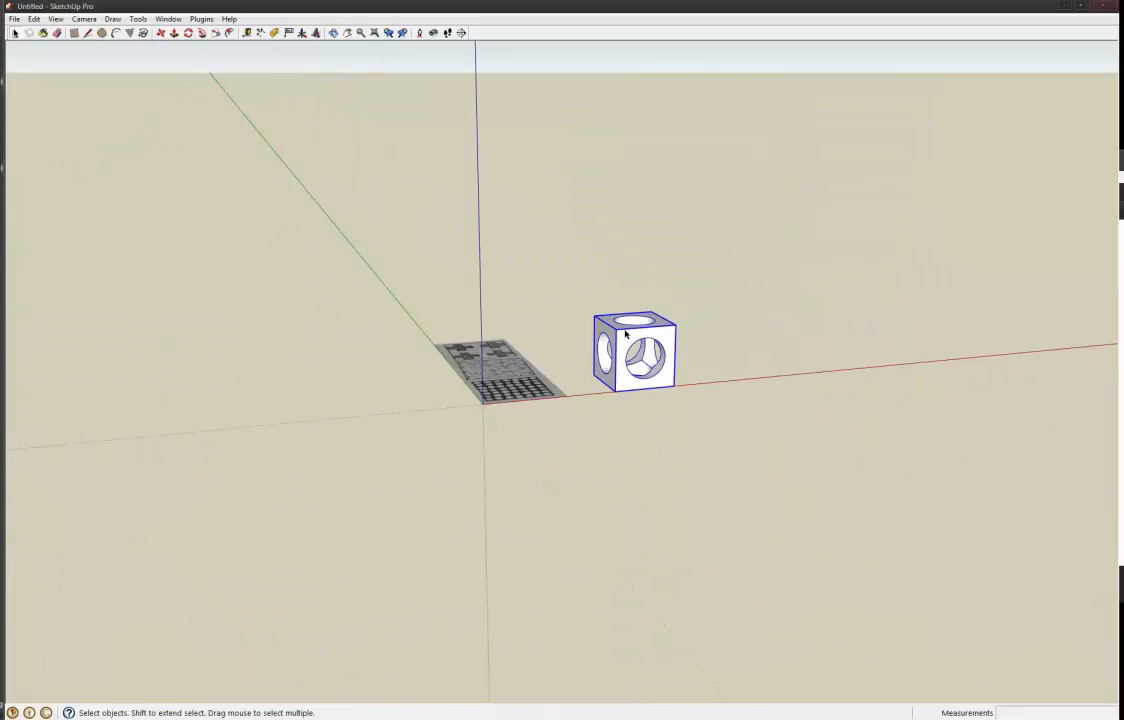
{"action": "scroll", "coordinate": [658, 343], "scroll_direction": "up", "scroll_amount": 3}
{"action": "middle_click_drag", "start_coordinate": [642, 364], "coordinate": [617, 432]}
{"action": "key", "text": "m"}
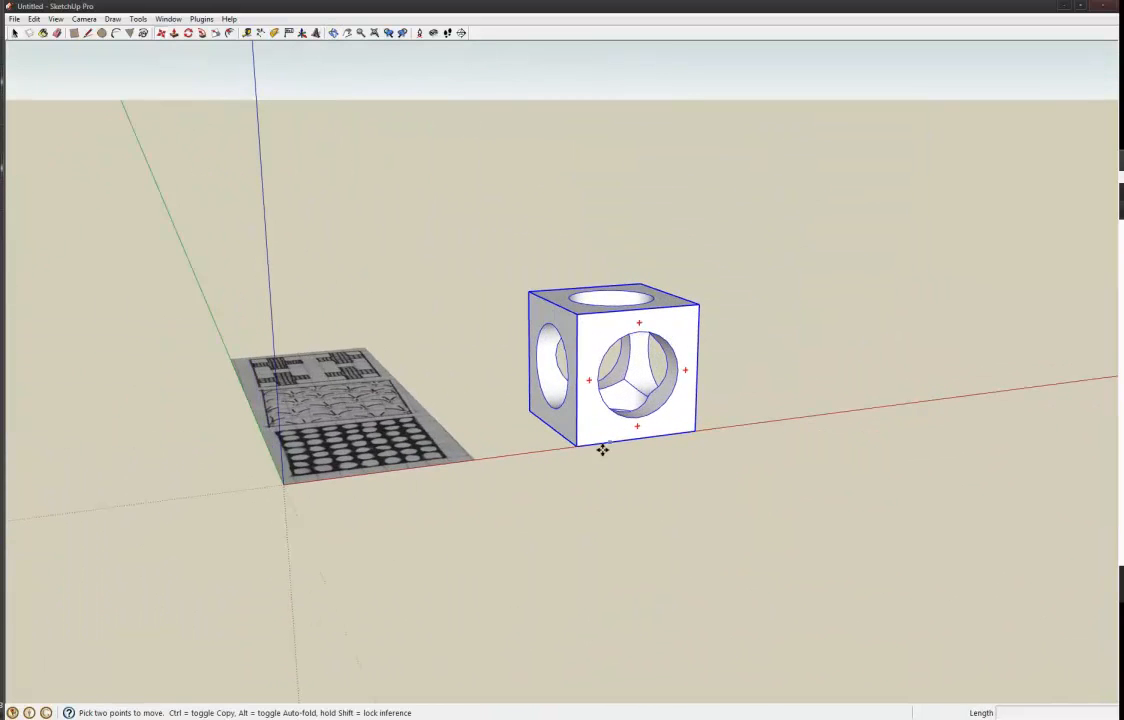
{"action": "left_click", "coordinate": [578, 446]}
{"action": "key", "text": "ctrl"}
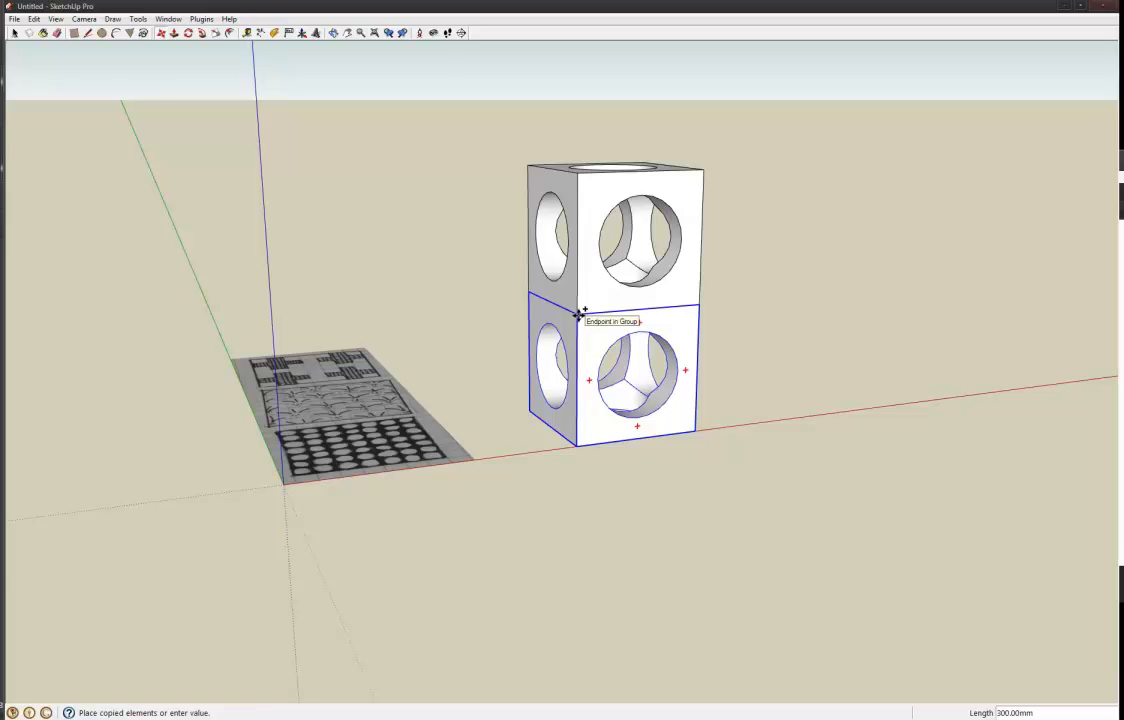
{"action": "left_click", "coordinate": [578, 314]}
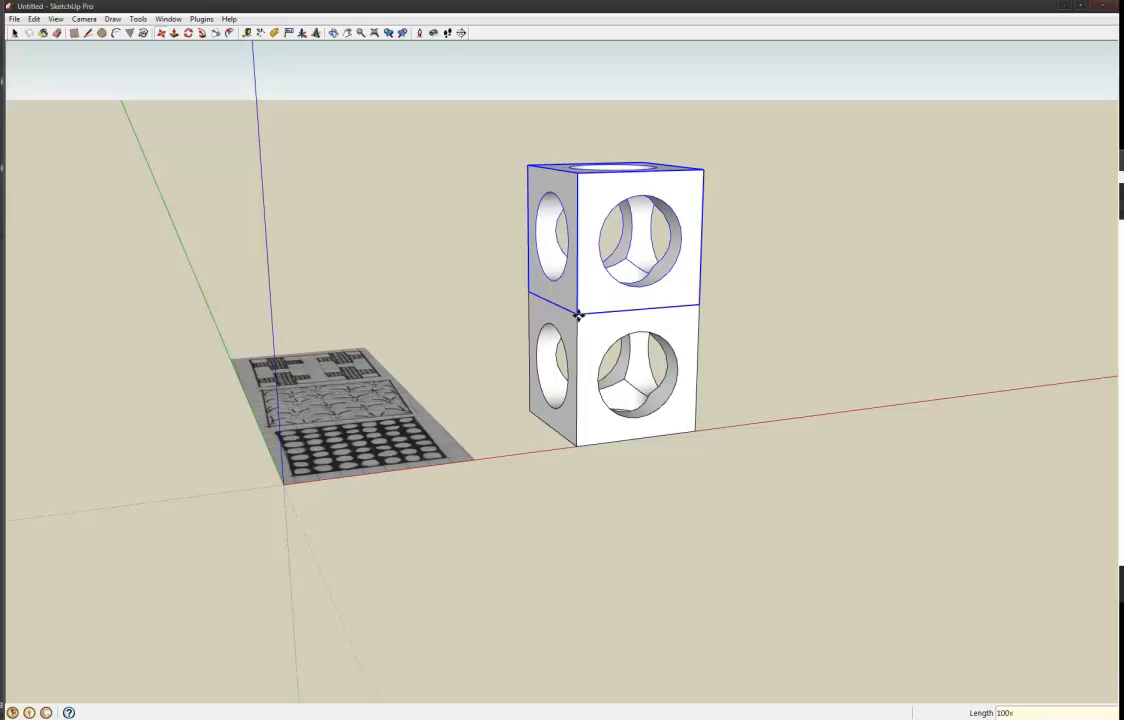
{"action": "key", "text": "Return"}
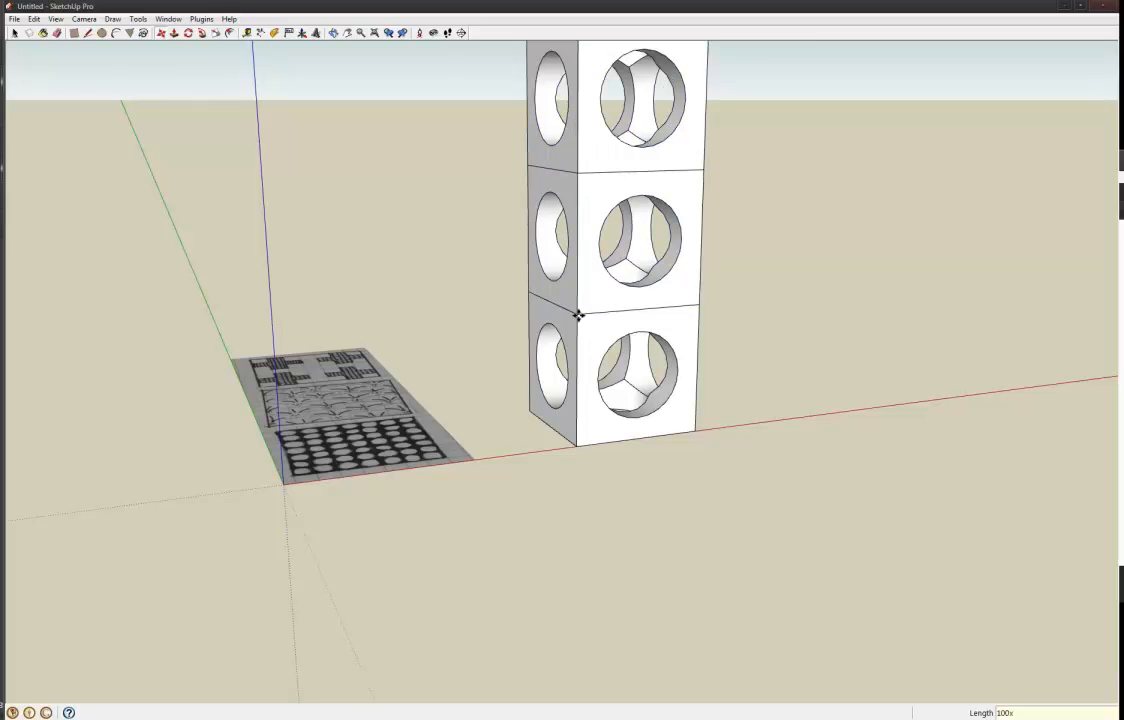
Step: Select the whole column of cubes, leaving the reference sketch out of the selection
{"action": "middle_click_drag", "start_coordinate": [580, 314], "coordinate": [575, 456]}
{"action": "scroll", "coordinate": [575, 456], "scroll_direction": "down", "scroll_amount": 10}
{"action": "scroll", "coordinate": [580, 433], "scroll_direction": "down", "scroll_amount": 4}
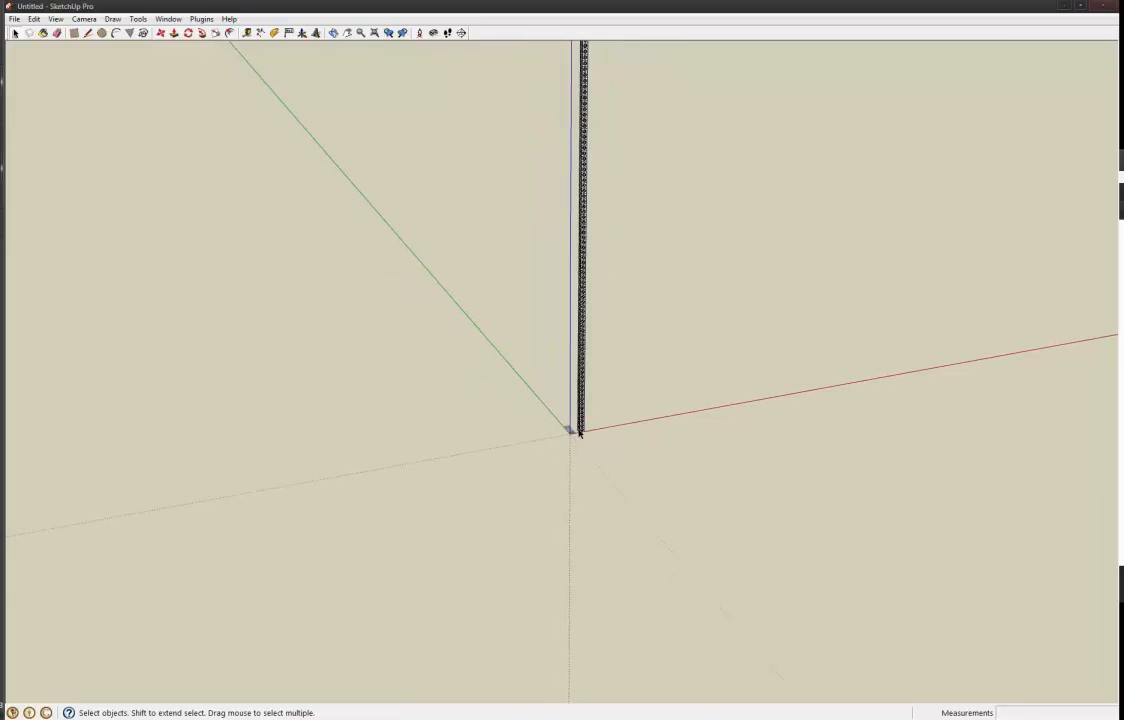
{"action": "scroll", "coordinate": [576, 400], "scroll_direction": "up", "scroll_amount": 6}
{"action": "scroll", "coordinate": [578, 460], "scroll_direction": "up", "scroll_amount": 8}
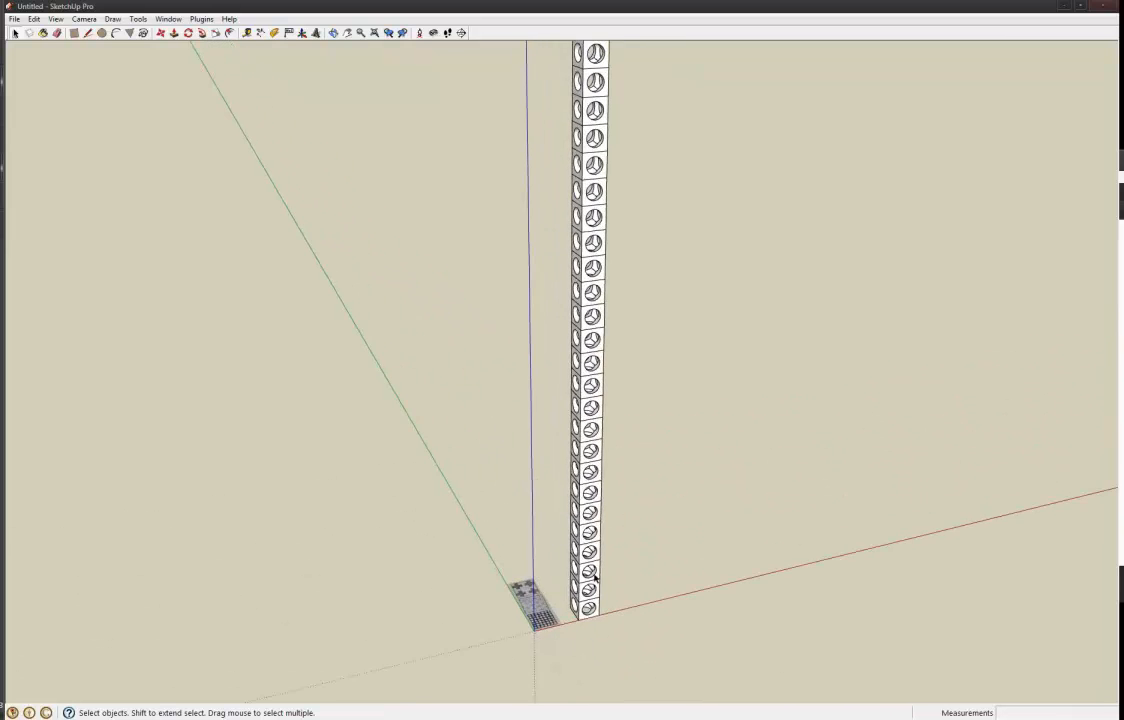
{"action": "scroll", "coordinate": [589, 633], "scroll_direction": "up", "scroll_amount": 3}
{"action": "key", "text": "ctrl+a"}
{"action": "left_click", "coordinate": [418, 622], "text": "shift"}
Step: Copy the selected column 300 mm along the red axis and multiply the copy 100x to form a wall
{"action": "middle_click_drag", "start_coordinate": [575, 614], "coordinate": [672, 597]}
{"action": "key", "text": "m"}
{"action": "key", "text": "ctrl"}
{"action": "left_click", "coordinate": [600, 655]}
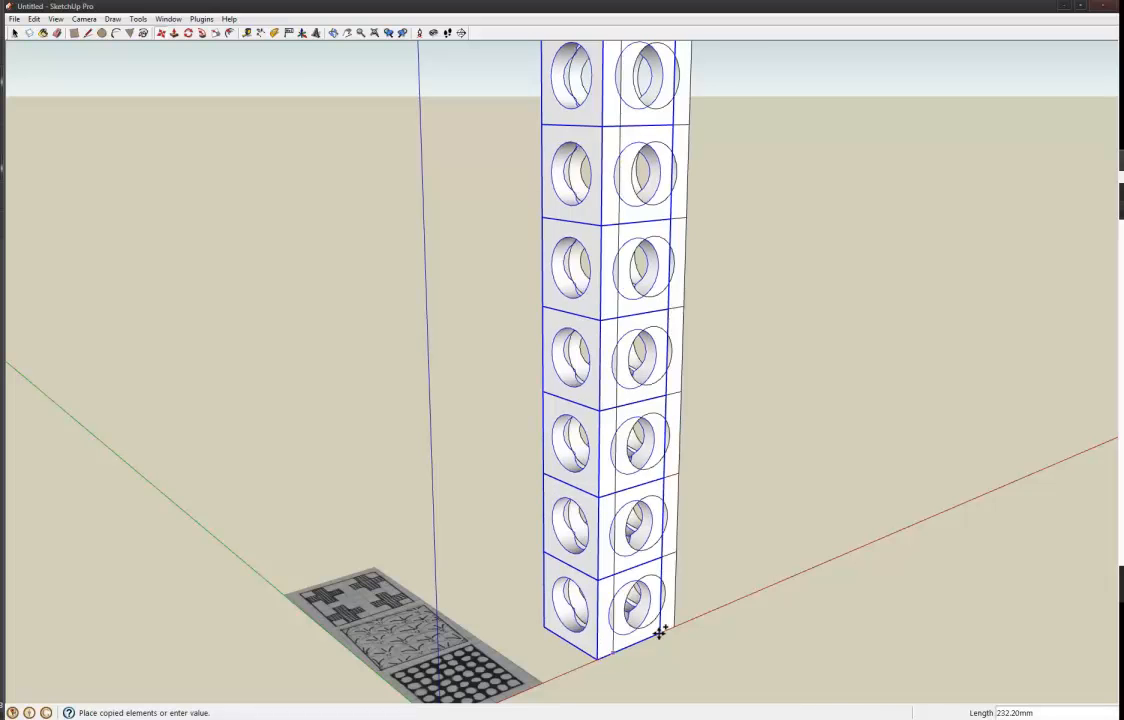
{"action": "type", "text": "300"}
{"action": "key", "text": "Return"}
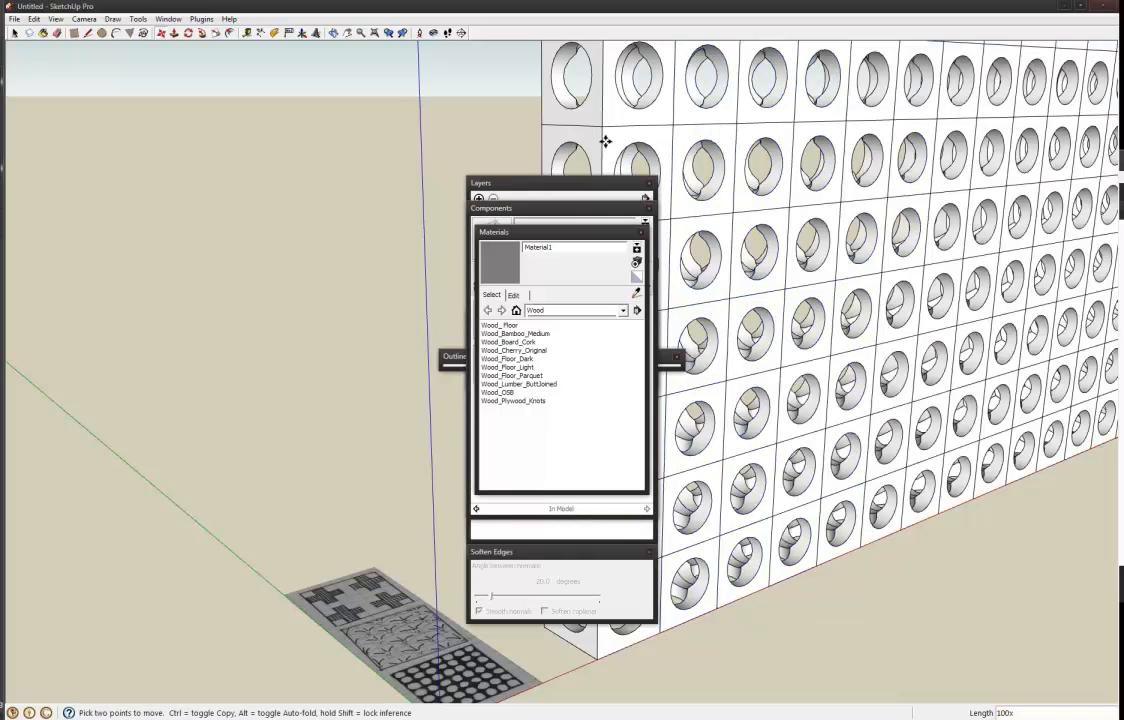
{"action": "middle_click_drag", "start_coordinate": [604, 143], "coordinate": [690, 182]}
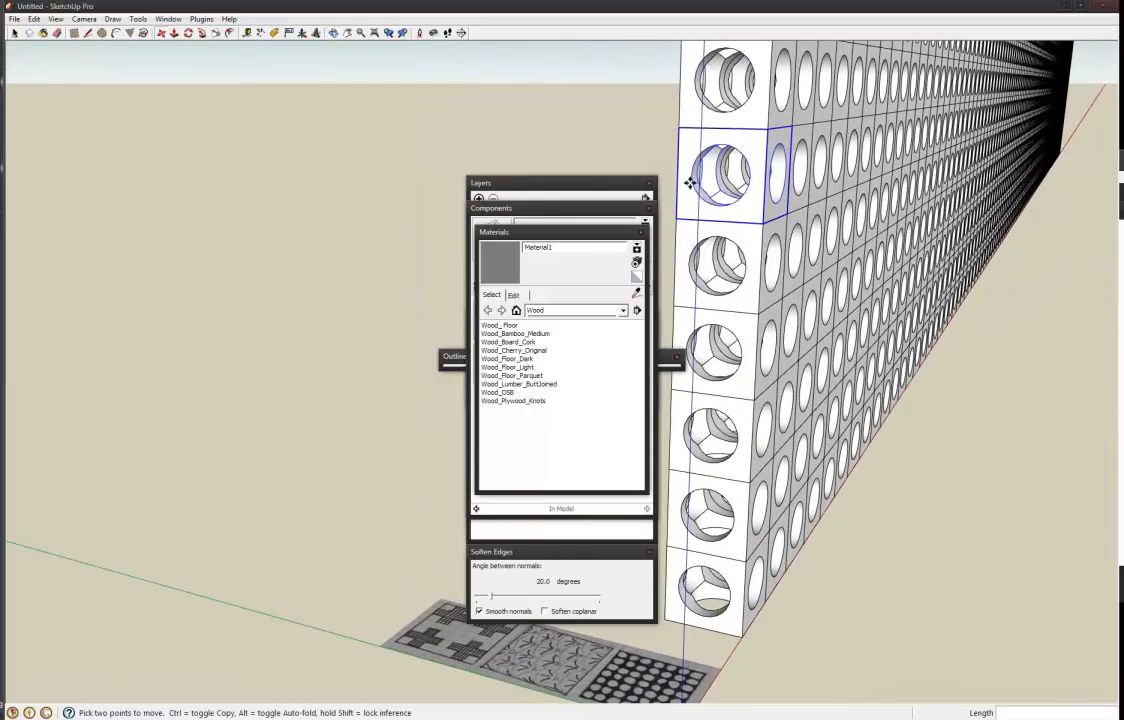
Step: Clear the floating Materials, Components, Layers, Outliner and Shadow Settings windows off the drawing area
{"action": "left_click", "coordinate": [542, 233]}
{"action": "left_click_drag", "start_coordinate": [564, 208], "coordinate": [1120, 218]}
{"action": "left_click_drag", "start_coordinate": [559, 229], "coordinate": [1120, 236]}
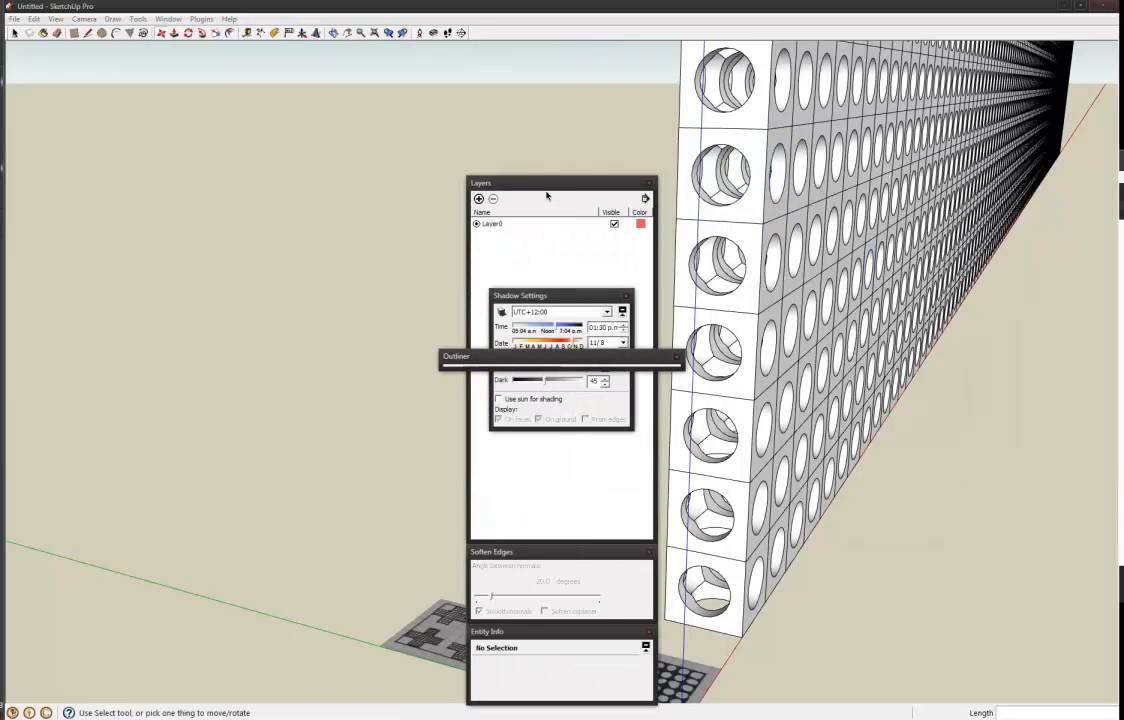
{"action": "left_click_drag", "start_coordinate": [542, 186], "coordinate": [1120, 186]}
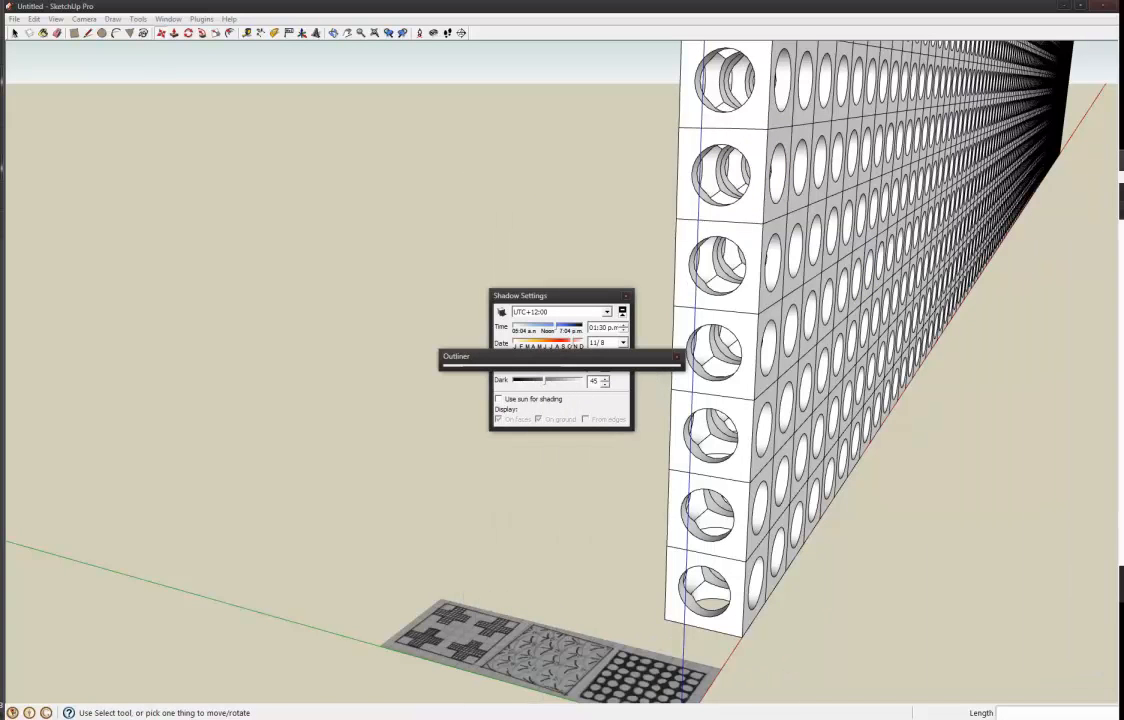
{"action": "left_click_drag", "start_coordinate": [509, 359], "coordinate": [1120, 367]}
{"action": "left_click_drag", "start_coordinate": [519, 298], "coordinate": [1120, 298]}
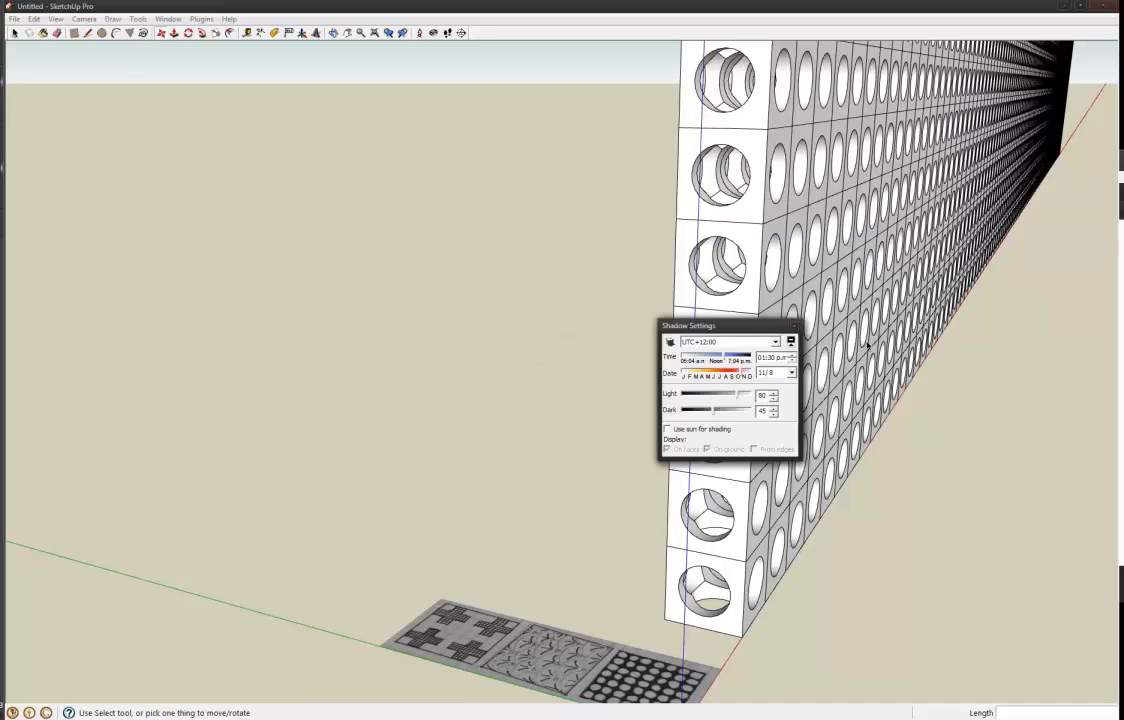
Step: Delete the upper half of the cube wall and its far end along the red axis
{"action": "key", "text": "m"}
{"action": "middle_click_drag", "start_coordinate": [928, 316], "coordinate": [775, 243]}
{"action": "key", "text": "space"}
{"action": "scroll", "coordinate": [568, 275], "scroll_direction": "down", "scroll_amount": 4}
{"action": "scroll", "coordinate": [588, 297], "scroll_direction": "down", "scroll_amount": 5}
{"action": "middle_click_drag", "start_coordinate": [625, 229], "coordinate": [640, 385]}
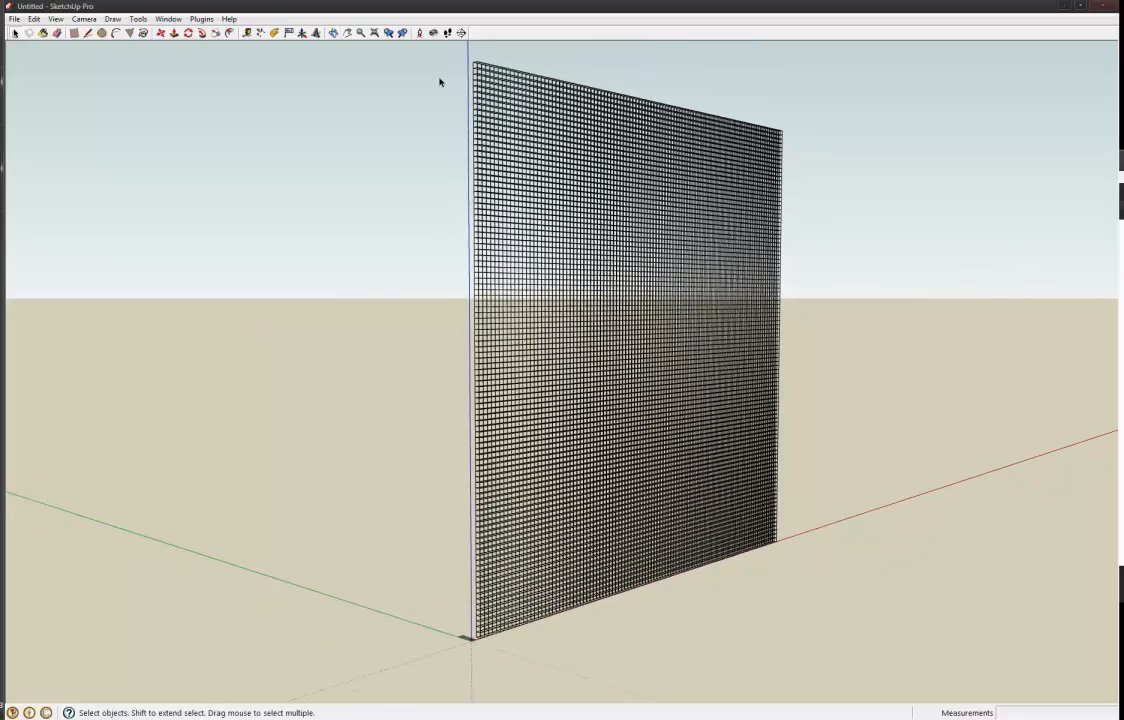
{"action": "left_click_drag", "start_coordinate": [444, 54], "coordinate": [895, 437]}
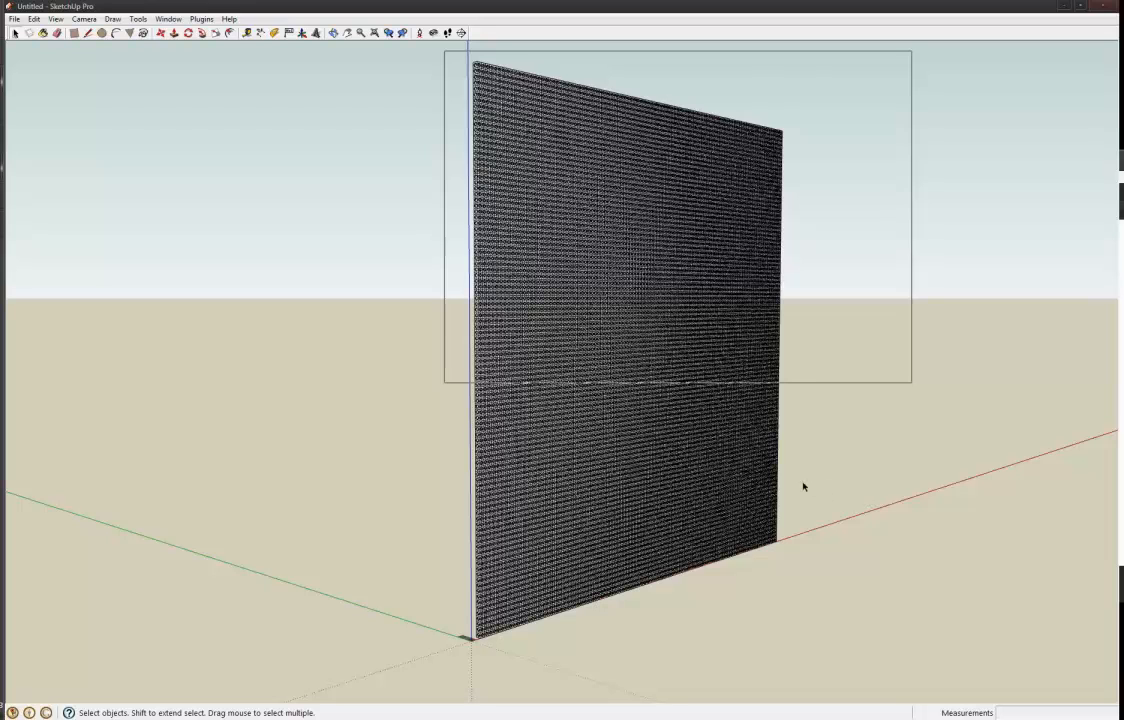
{"action": "key", "text": "Delete"}
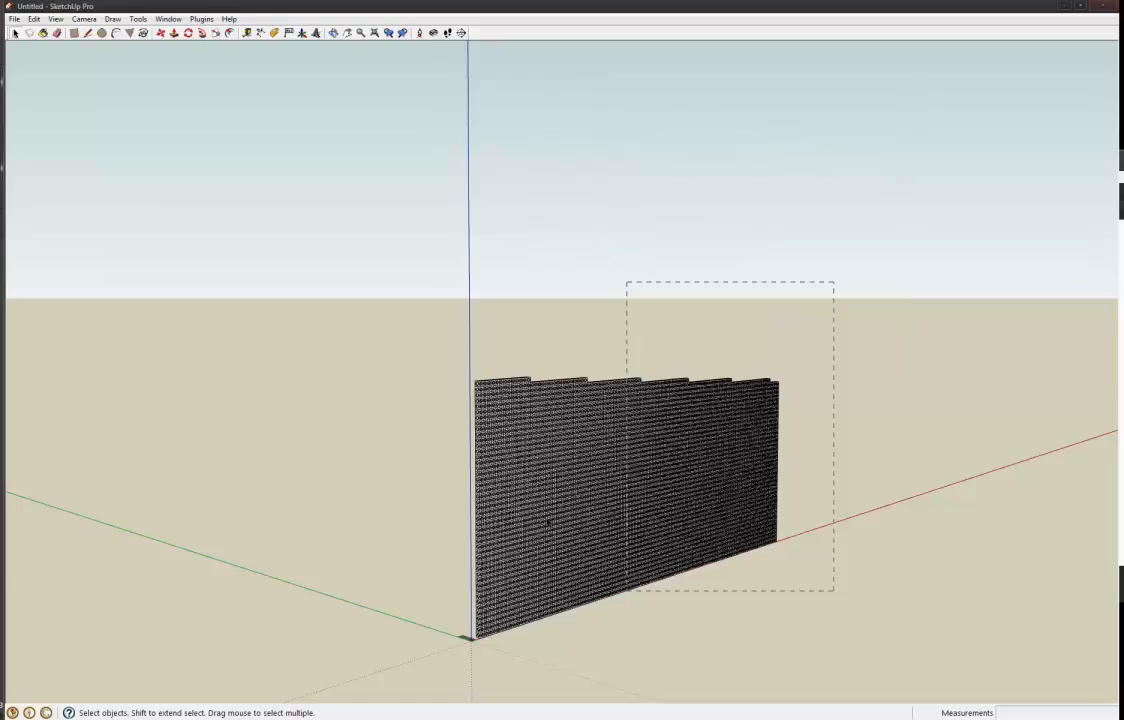
{"action": "middle_click_drag", "start_coordinate": [576, 537], "coordinate": [477, 595]}
{"action": "scroll", "coordinate": [480, 660], "scroll_direction": "up", "scroll_amount": 3}
{"action": "scroll", "coordinate": [478, 662], "scroll_direction": "up", "scroll_amount": 6}
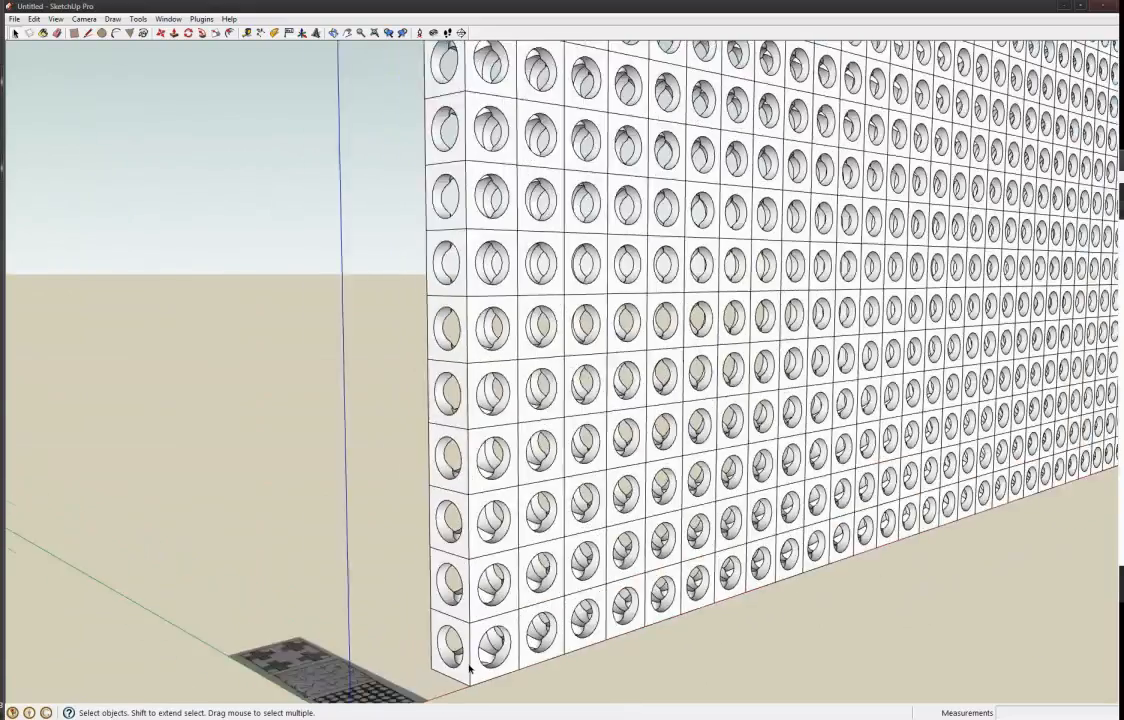
{"action": "key", "text": "ctrl+a"}
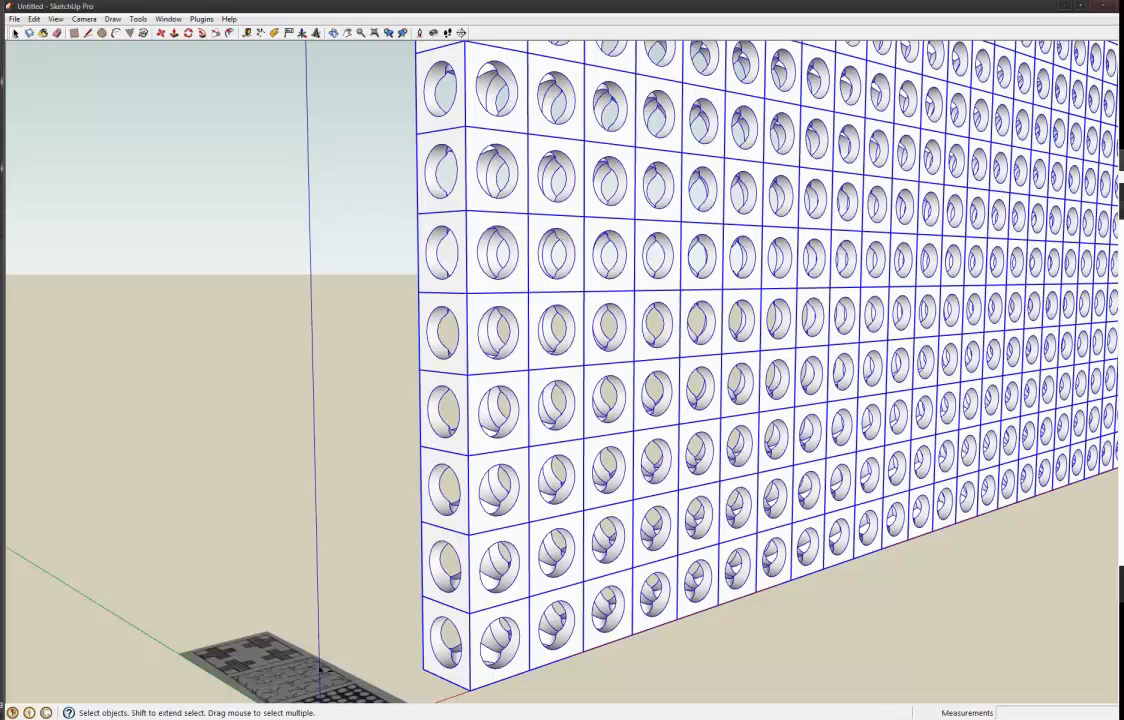
{"action": "middle_click_drag", "start_coordinate": [444, 628], "coordinate": [395, 632]}
{"action": "left_click", "coordinate": [418, 654]}
Step: Delete the far columns of the wall, keeping only the twelve columns nearest the reference sketch
{"action": "middle_click_drag", "start_coordinate": [694, 423], "coordinate": [384, 438]}
{"action": "scroll", "coordinate": [384, 438], "scroll_direction": "down", "scroll_amount": 5}
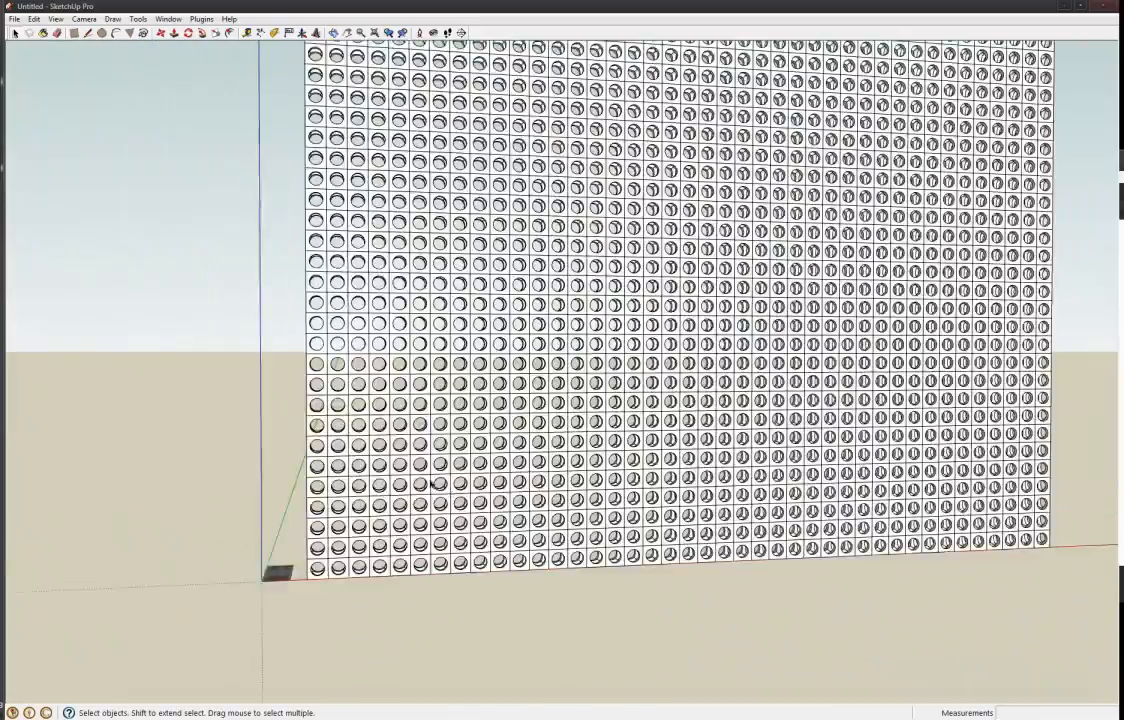
{"action": "middle_click_drag", "start_coordinate": [431, 483], "coordinate": [585, 552]}
{"action": "scroll", "coordinate": [585, 552], "scroll_direction": "down", "scroll_amount": 2}
{"action": "left_click_drag", "start_coordinate": [886, 555], "coordinate": [577, 120]}
{"action": "left_click_drag", "start_coordinate": [614, 204], "coordinate": [615, 206]}
{"action": "key", "text": "Delete"}
Step: Randomly scale and rotate the wall's top four rows of cubes about Axis, with scale factors 0.5 to 1.5 and rotation 0 to 90
{"action": "middle_click_drag", "start_coordinate": [465, 295], "coordinate": [463, 186]}
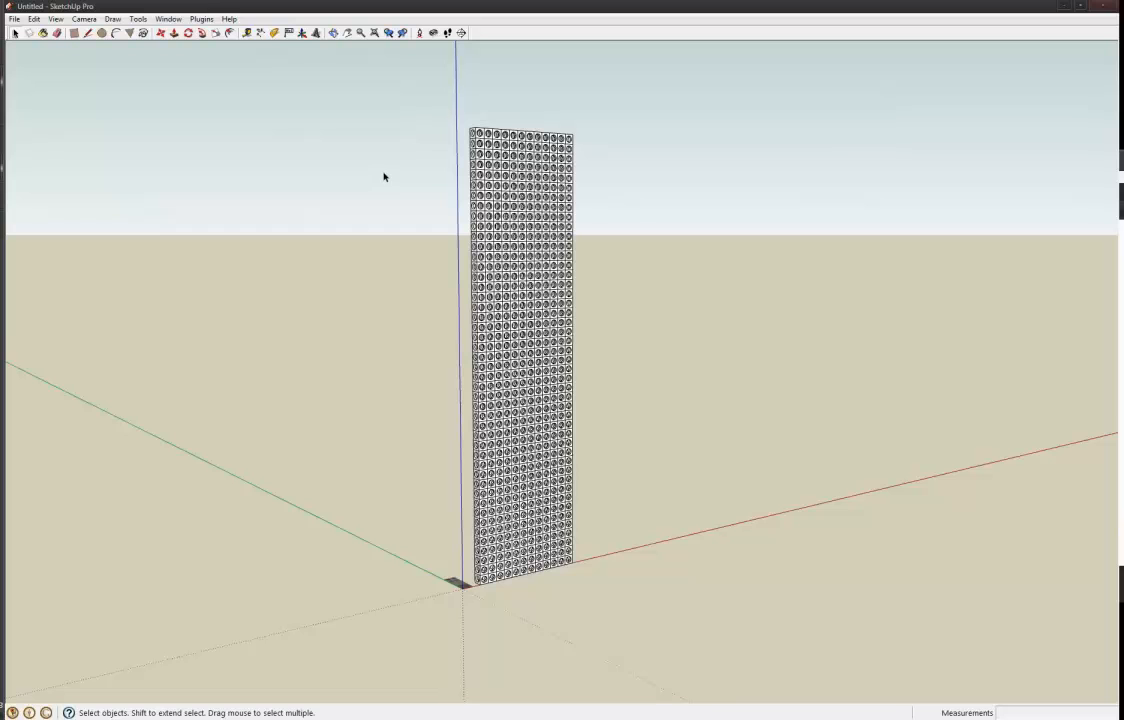
{"action": "left_click_drag", "start_coordinate": [378, 101], "coordinate": [600, 166]}
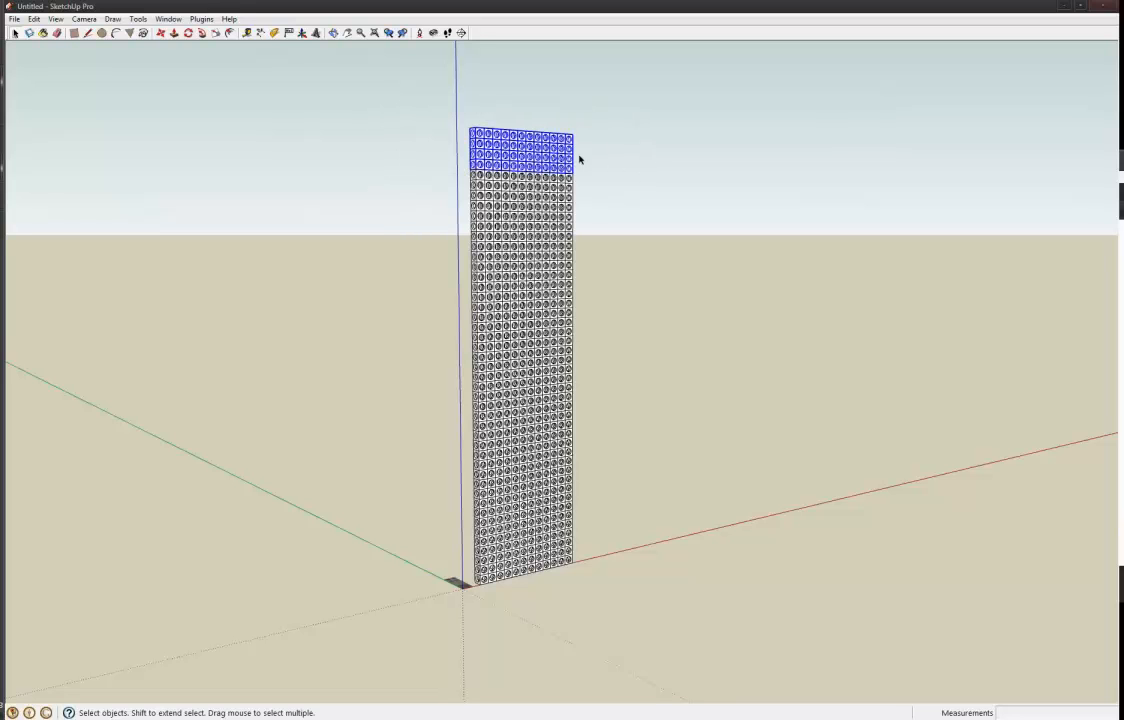
{"action": "left_click", "coordinate": [201, 19]}
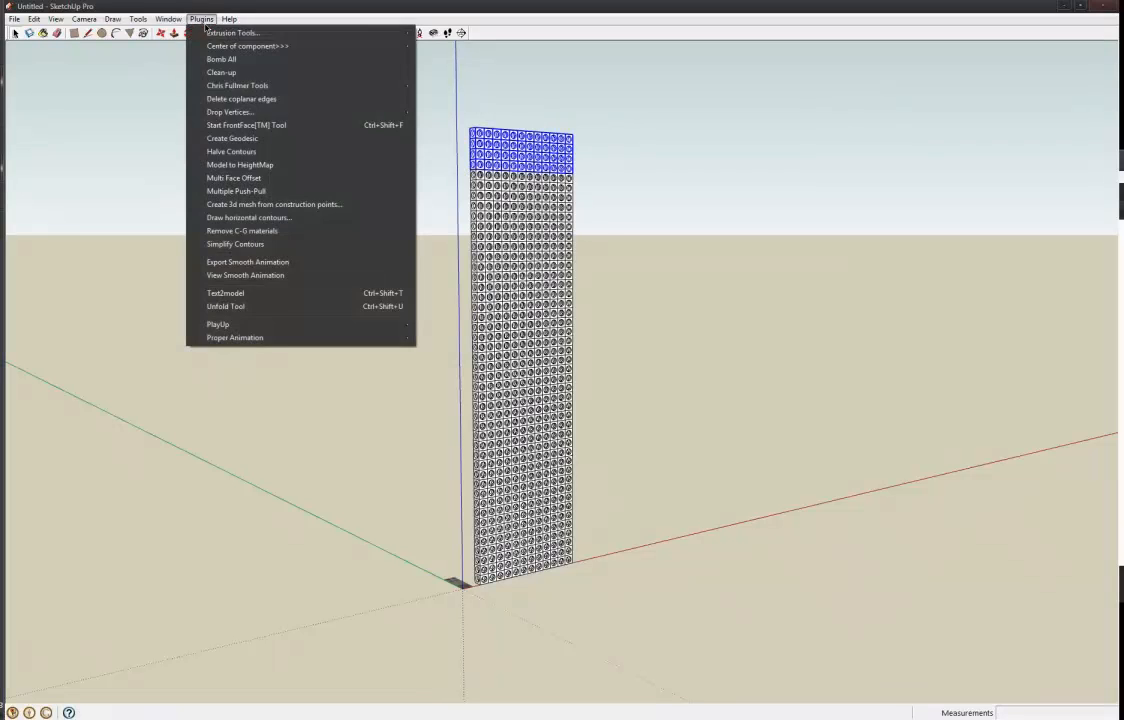
{"action": "mouse_move", "coordinate": [211, 37]}
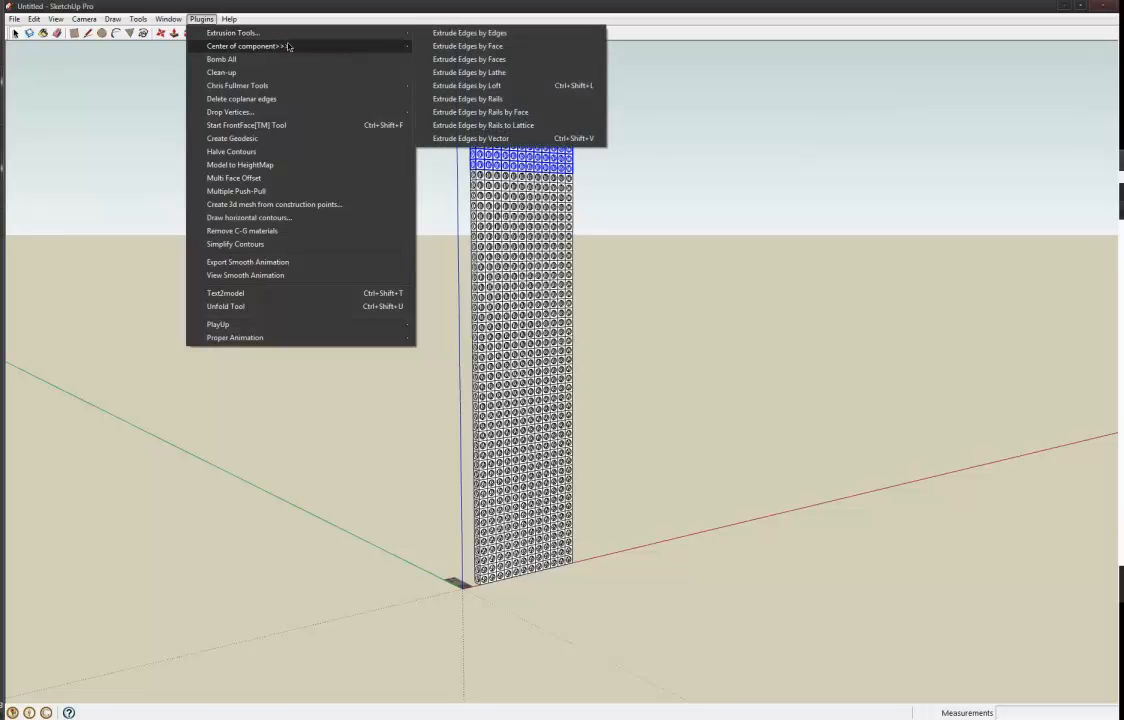
{"action": "mouse_move", "coordinate": [291, 90]}
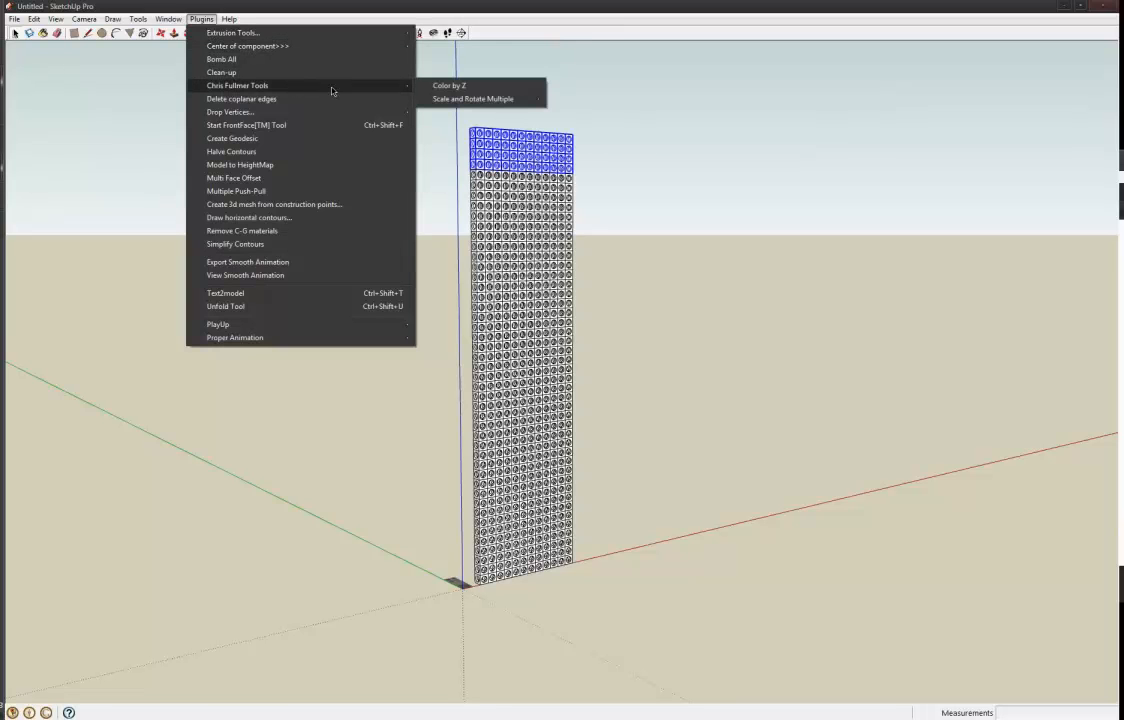
{"action": "mouse_move", "coordinate": [475, 98]}
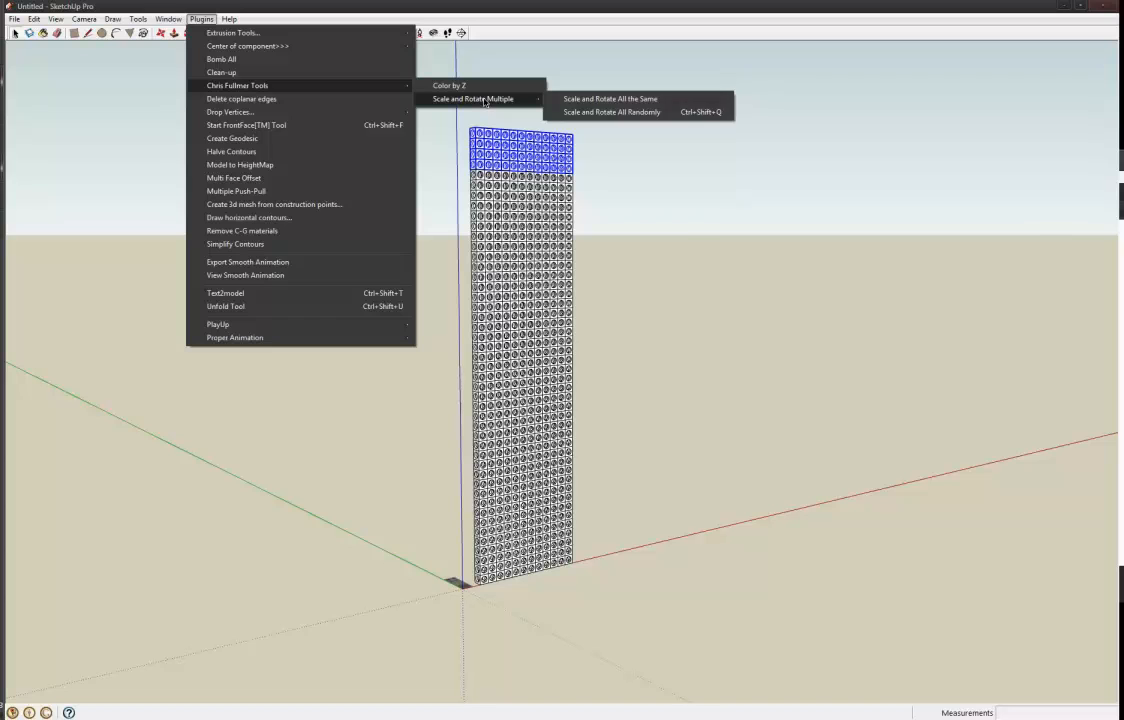
{"action": "left_click", "coordinate": [640, 112]}
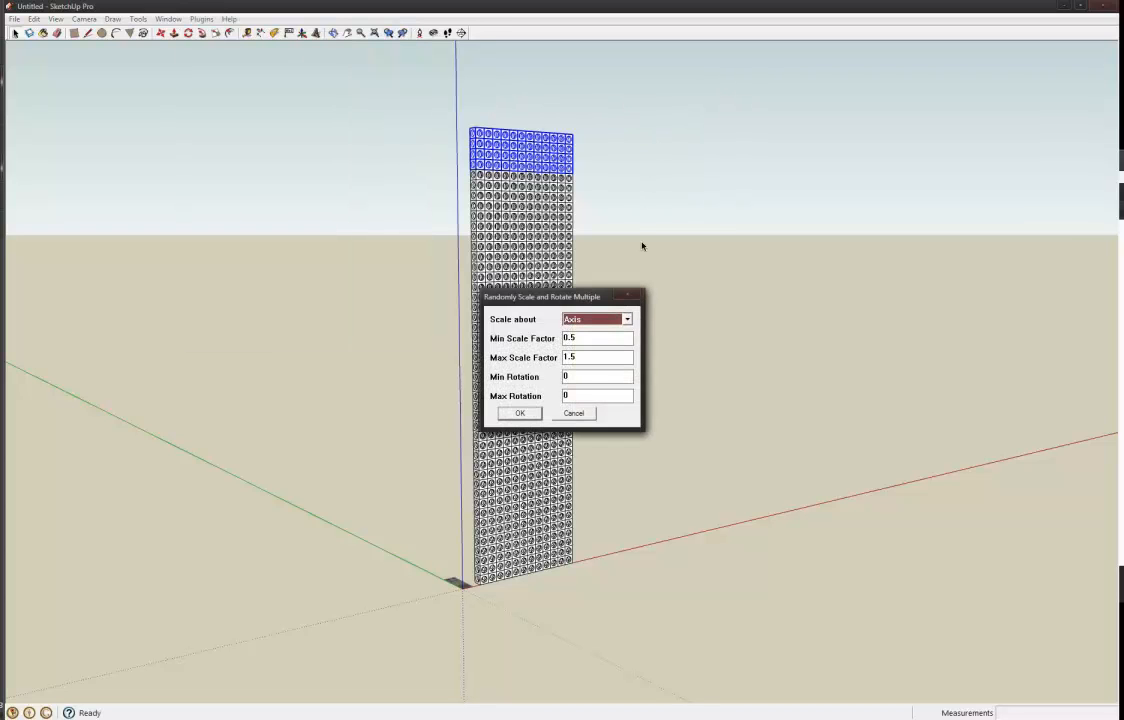
{"action": "left_click", "coordinate": [601, 320]}
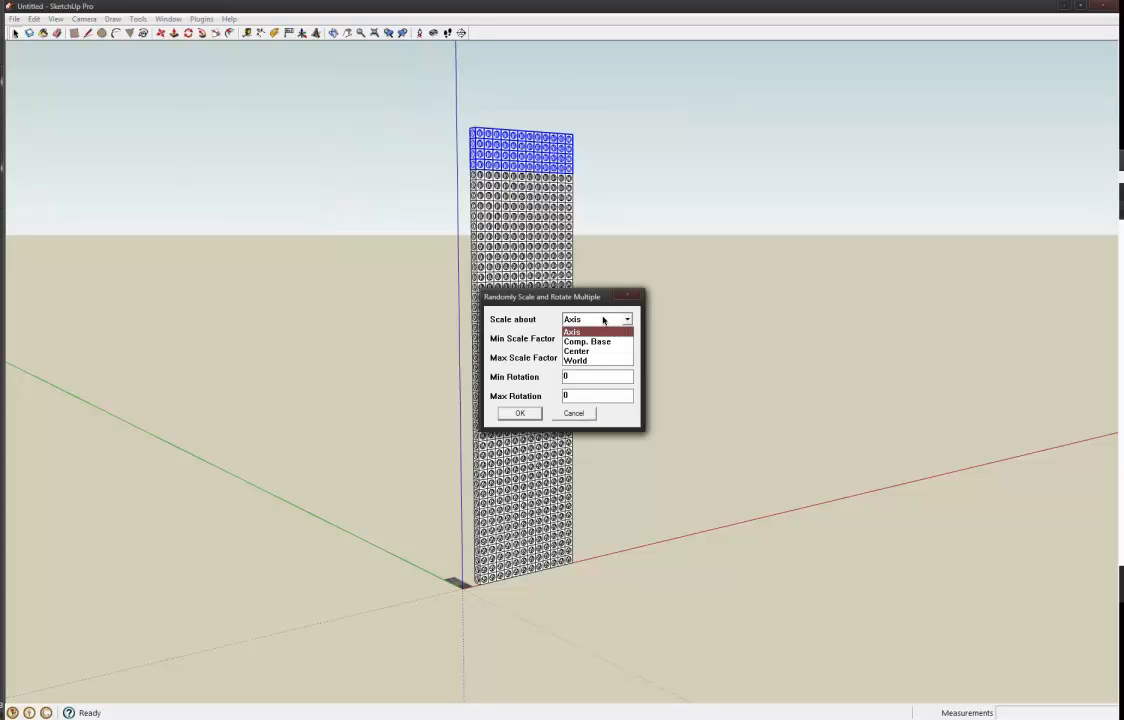
{"action": "left_click", "coordinate": [605, 320]}
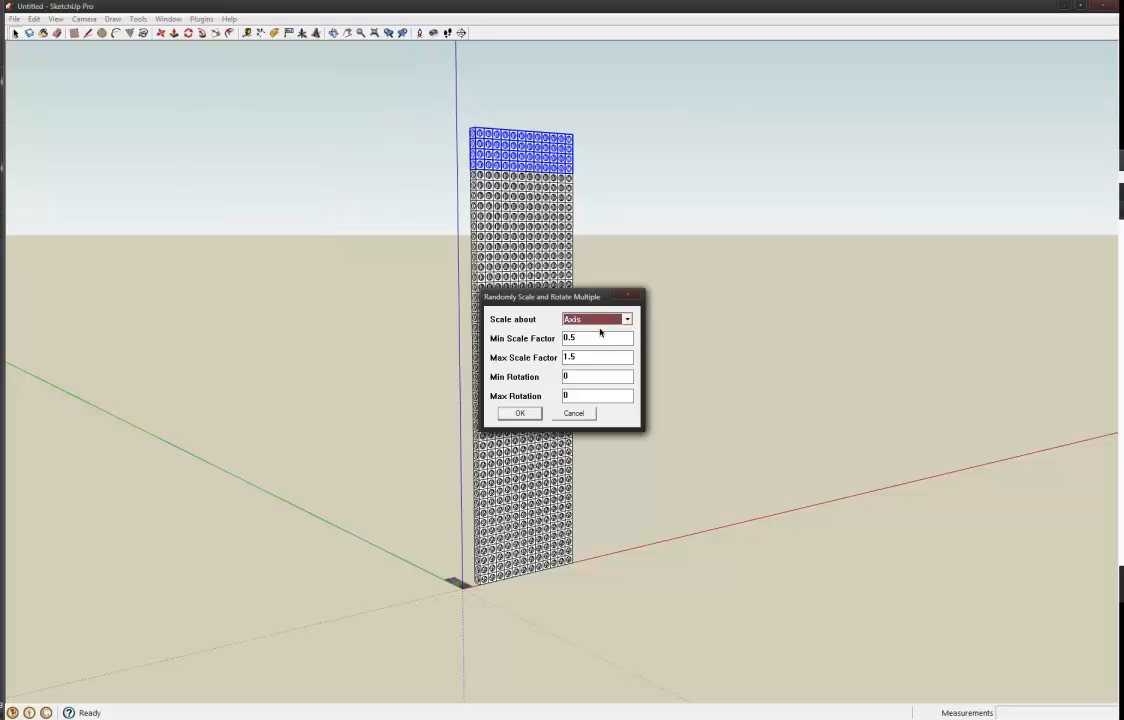
{"action": "left_click", "coordinate": [598, 396]}
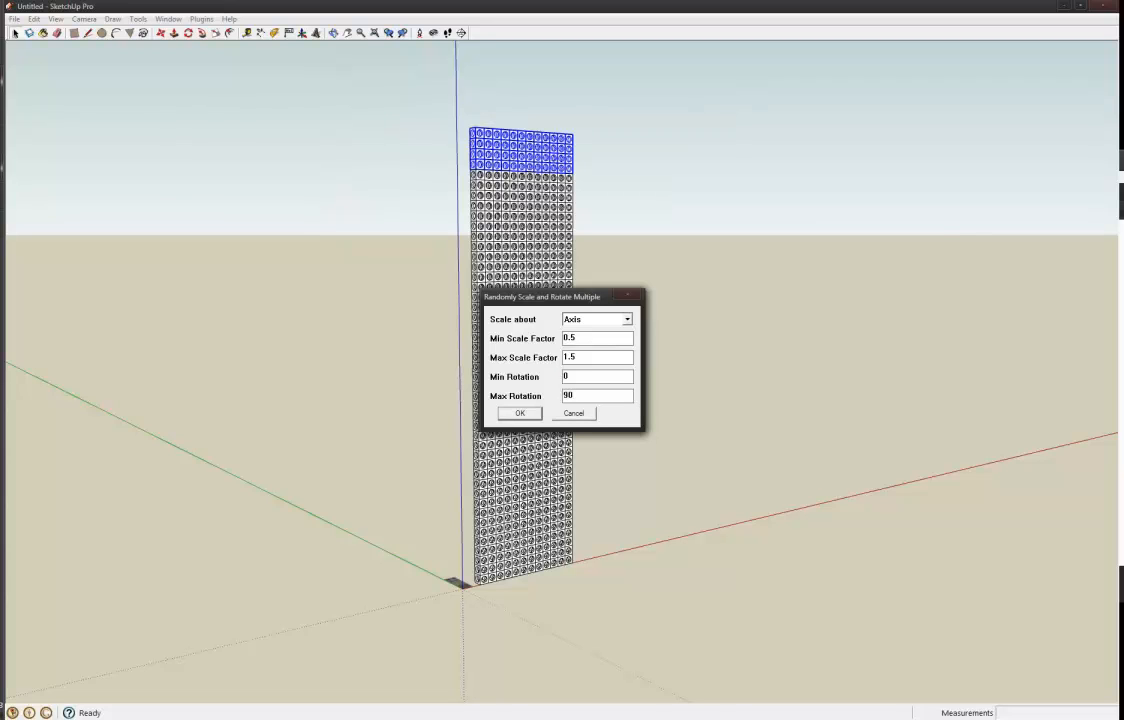
{"action": "left_click", "coordinate": [520, 414]}
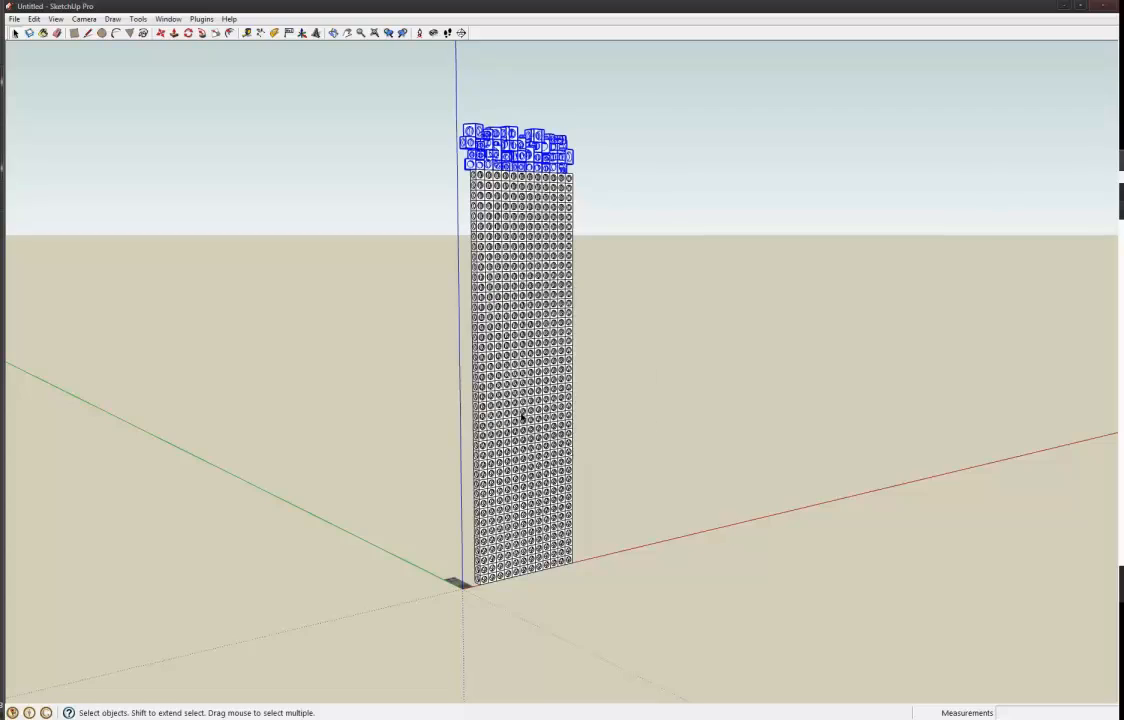
Step: Examine the randomly scaled and rotated cubes along the top of the wall from several angles
{"action": "middle_click_drag", "start_coordinate": [552, 221], "coordinate": [560, 300]}
{"action": "scroll", "coordinate": [498, 148], "scroll_direction": "up", "scroll_amount": 8}
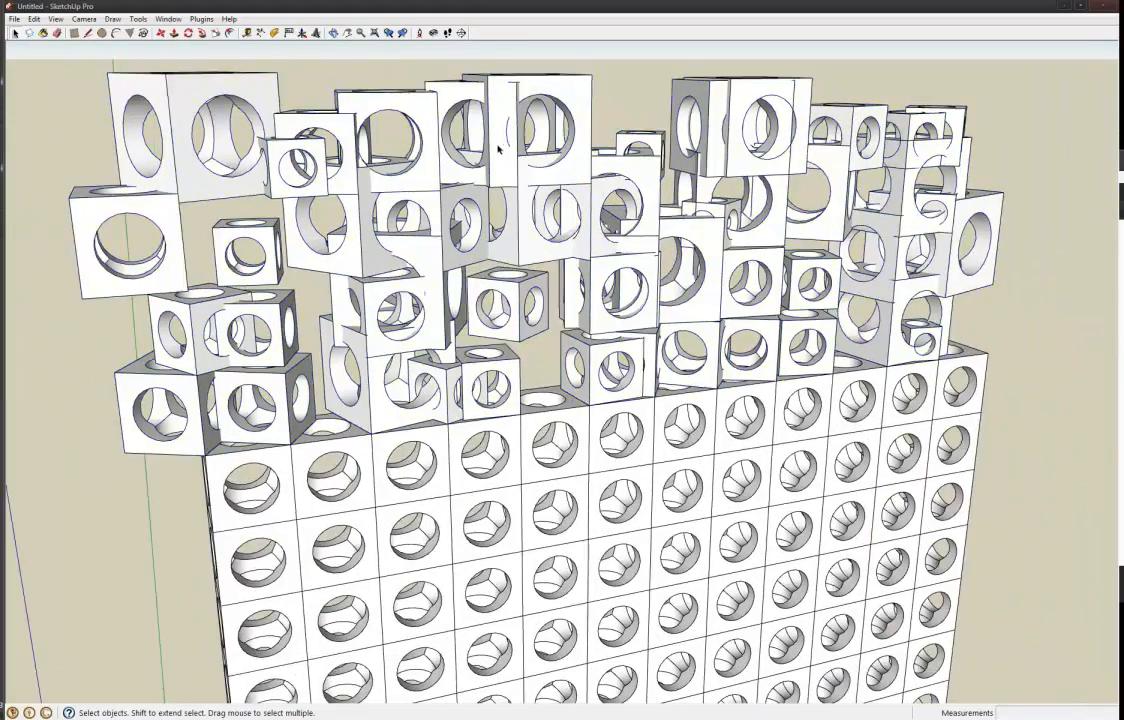
{"action": "middle_click_drag", "start_coordinate": [498, 148], "coordinate": [597, 88]}
{"action": "scroll", "coordinate": [557, 220], "scroll_direction": "up", "scroll_amount": 10}
{"action": "middle_click_drag", "start_coordinate": [557, 220], "coordinate": [639, 270]}
{"action": "scroll", "coordinate": [830, 268], "scroll_direction": "up", "scroll_amount": 6}
{"action": "mouse_move", "coordinate": [830, 268]}
{"action": "middle_mouse_down"}
{"action": "mouse_move", "coordinate": [848, 284]}
{"action": "mouse_move", "coordinate": [846, 243]}
{"action": "mouse_move", "coordinate": [517, 218]}
{"action": "middle_mouse_up"}
{"action": "scroll", "coordinate": [556, 259], "scroll_direction": "down", "scroll_amount": 3}
{"action": "scroll", "coordinate": [556, 259], "scroll_direction": "down", "scroll_amount": 5}
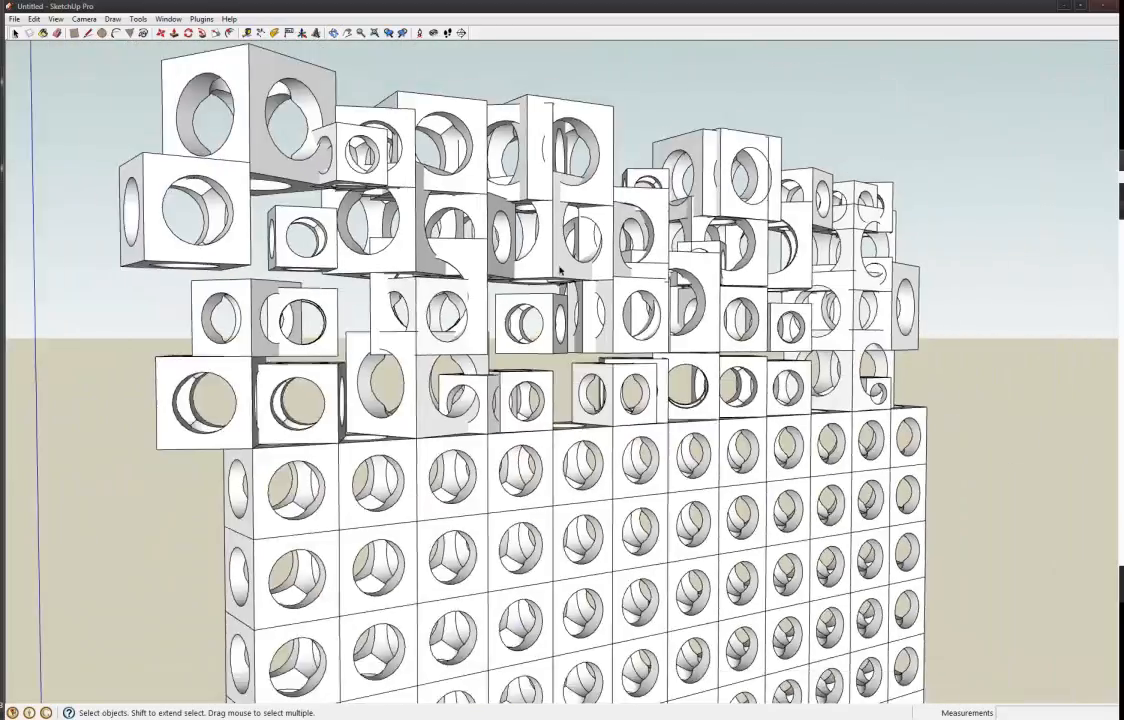
{"action": "scroll", "coordinate": [520, 269], "scroll_direction": "up", "scroll_amount": 8}
{"action": "mouse_move", "coordinate": [520, 269]}
{"action": "middle_mouse_down"}
{"action": "mouse_move", "coordinate": [873, 306]}
{"action": "mouse_move", "coordinate": [856, 303]}
{"action": "middle_mouse_up"}
{"action": "middle_click_drag", "start_coordinate": [677, 245], "coordinate": [667, 239]}
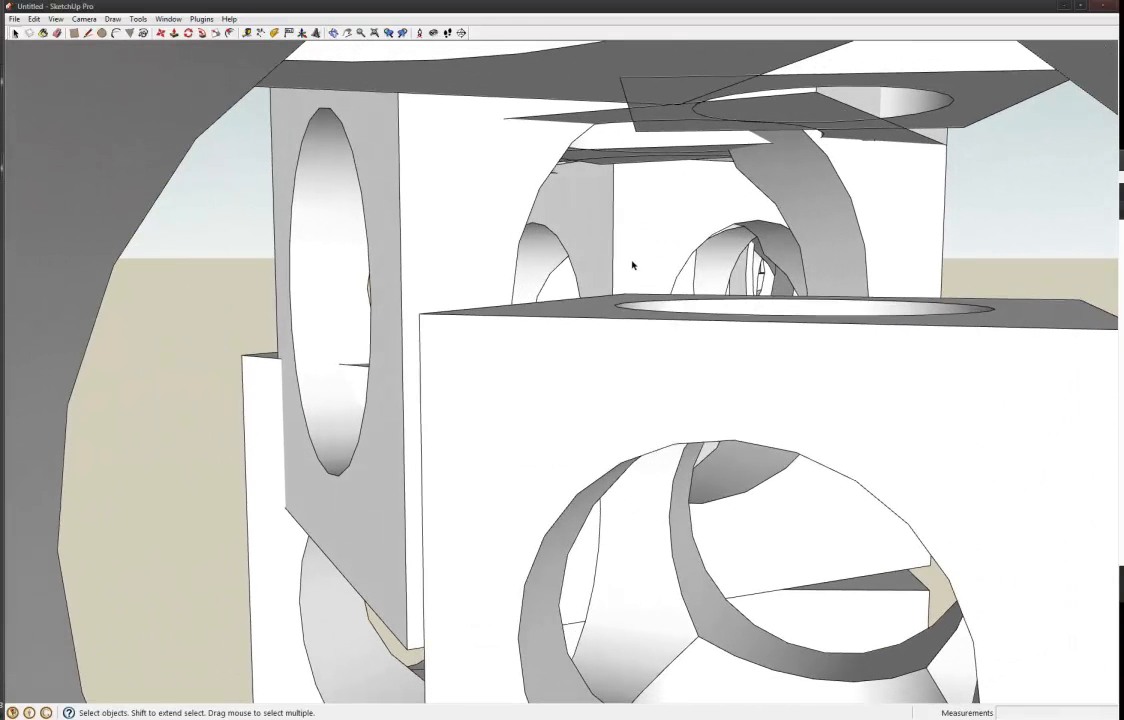
Step: Set the camera's field of view to 60 degrees and look over the scattered cubes and the wall again
{"action": "key", "text": "z"}
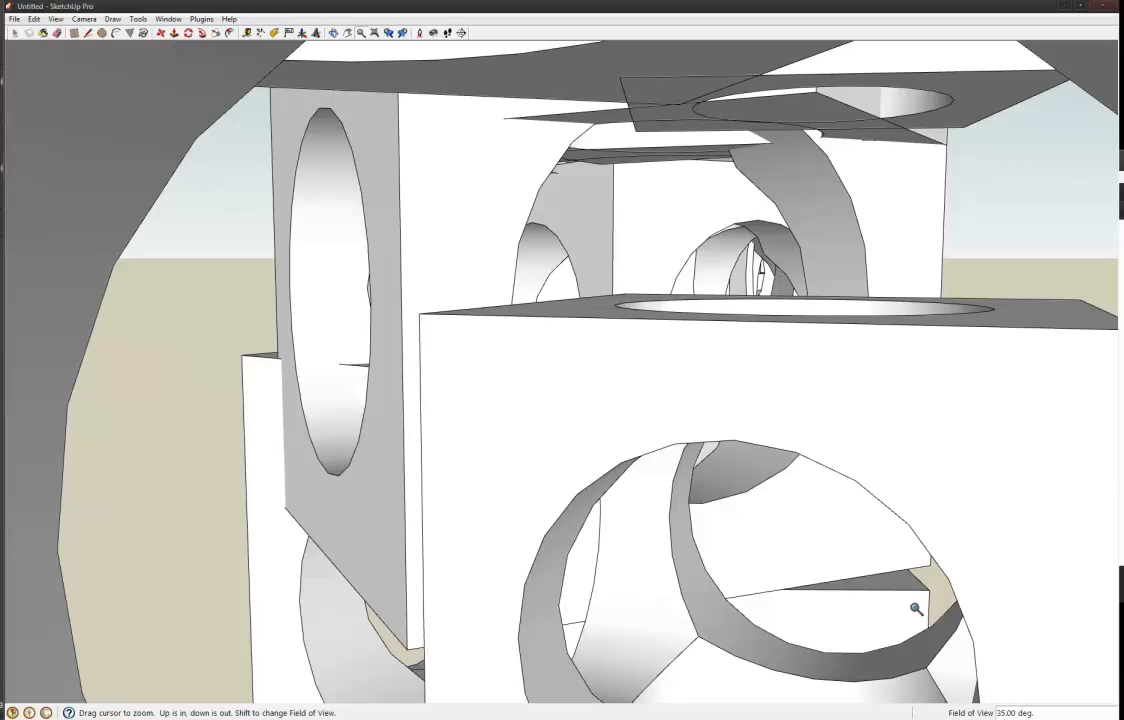
{"action": "scroll", "coordinate": [681, 451], "scroll_direction": "down", "scroll_amount": 3}
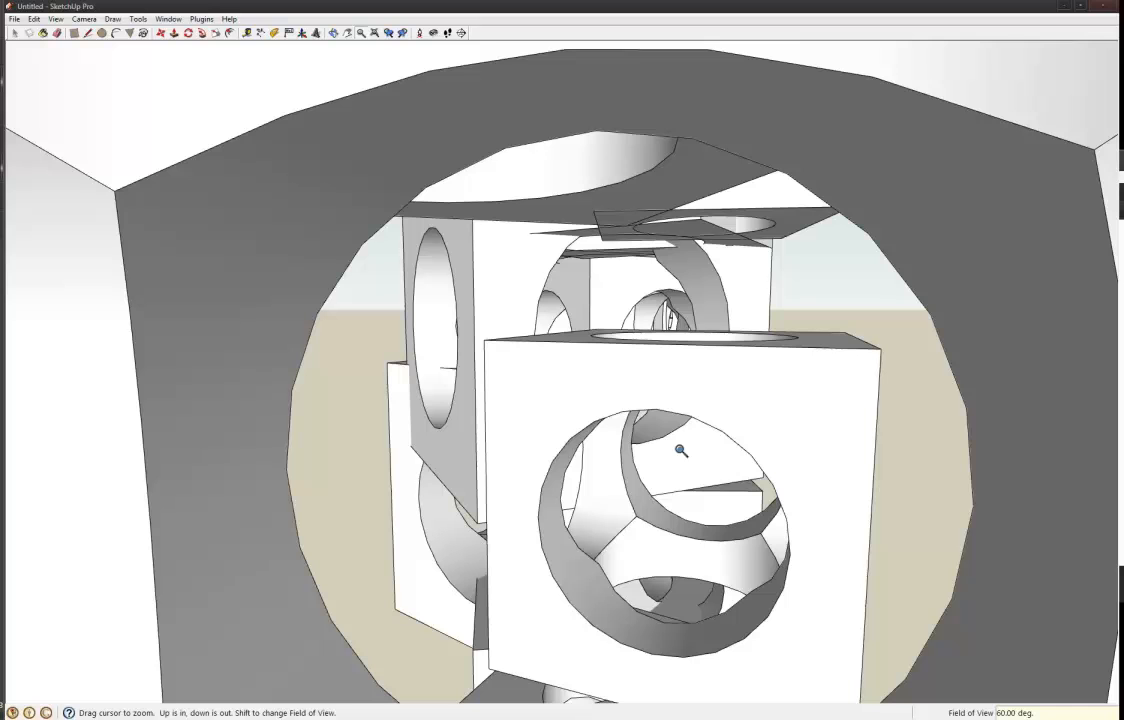
{"action": "middle_click_drag", "start_coordinate": [618, 464], "coordinate": [571, 412]}
{"action": "key", "text": "space"}
{"action": "key", "text": "h"}
{"action": "left_click_drag", "start_coordinate": [468, 144], "coordinate": [630, 585]}
{"action": "middle_click_drag", "start_coordinate": [630, 585], "coordinate": [432, 295]}
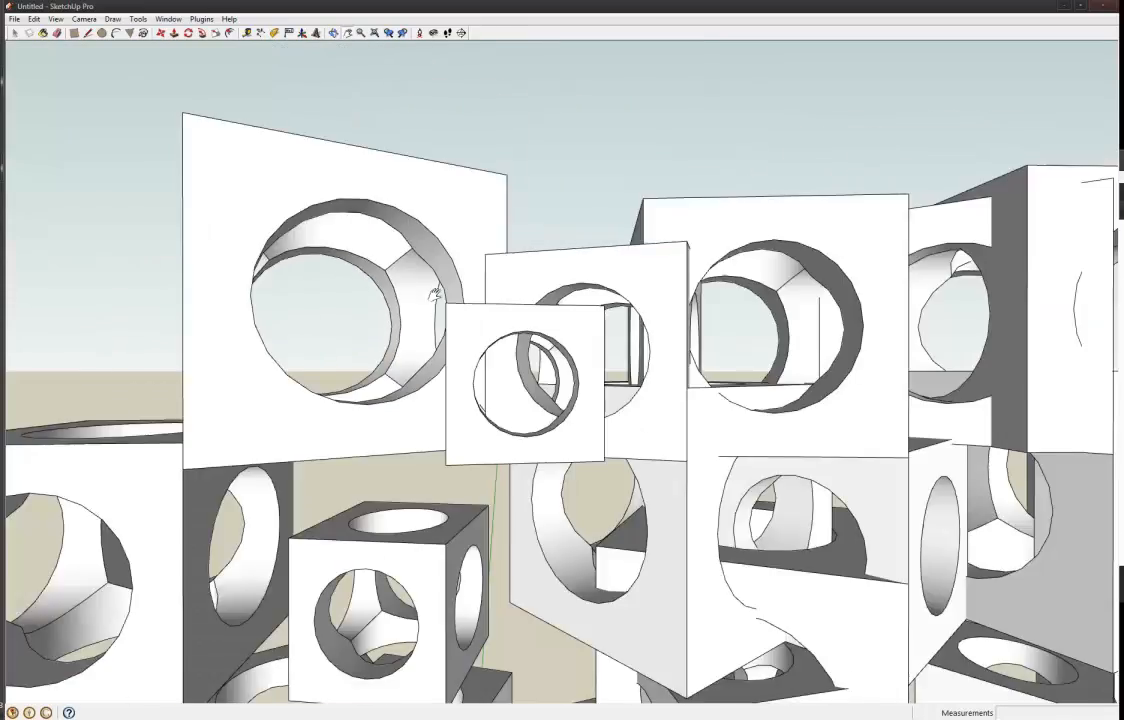
{"action": "scroll", "coordinate": [485, 262], "scroll_direction": "down", "scroll_amount": 12}
{"action": "middle_click_drag", "start_coordinate": [491, 267], "coordinate": [616, 390]}
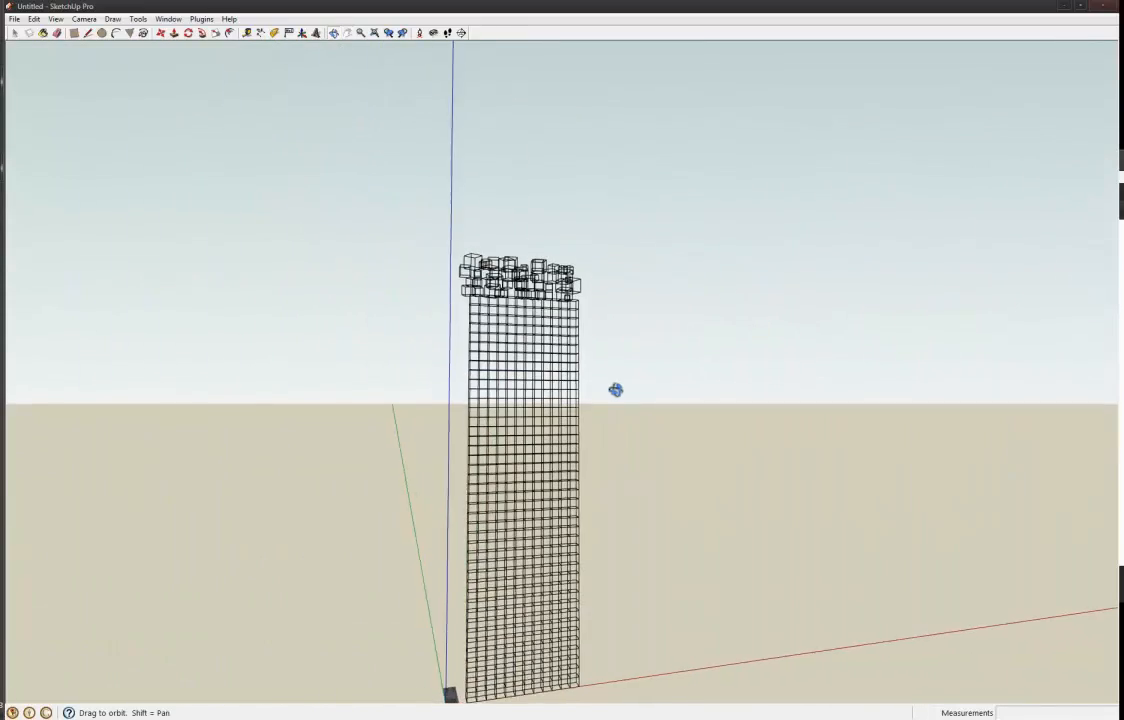
Step: Delete the scattered cubes and the upper rows of the wall, keeping the lowest sixteen rows
{"action": "left_click_drag", "start_coordinate": [409, 196], "coordinate": [682, 550]}
{"action": "key", "text": "Delete"}
{"action": "scroll", "coordinate": [545, 440], "scroll_direction": "down", "scroll_amount": 3}
{"action": "scroll", "coordinate": [535, 465], "scroll_direction": "up", "scroll_amount": 7}
{"action": "middle_click_drag", "start_coordinate": [484, 512], "coordinate": [504, 509]}
{"action": "key", "text": "ctrl+a"}
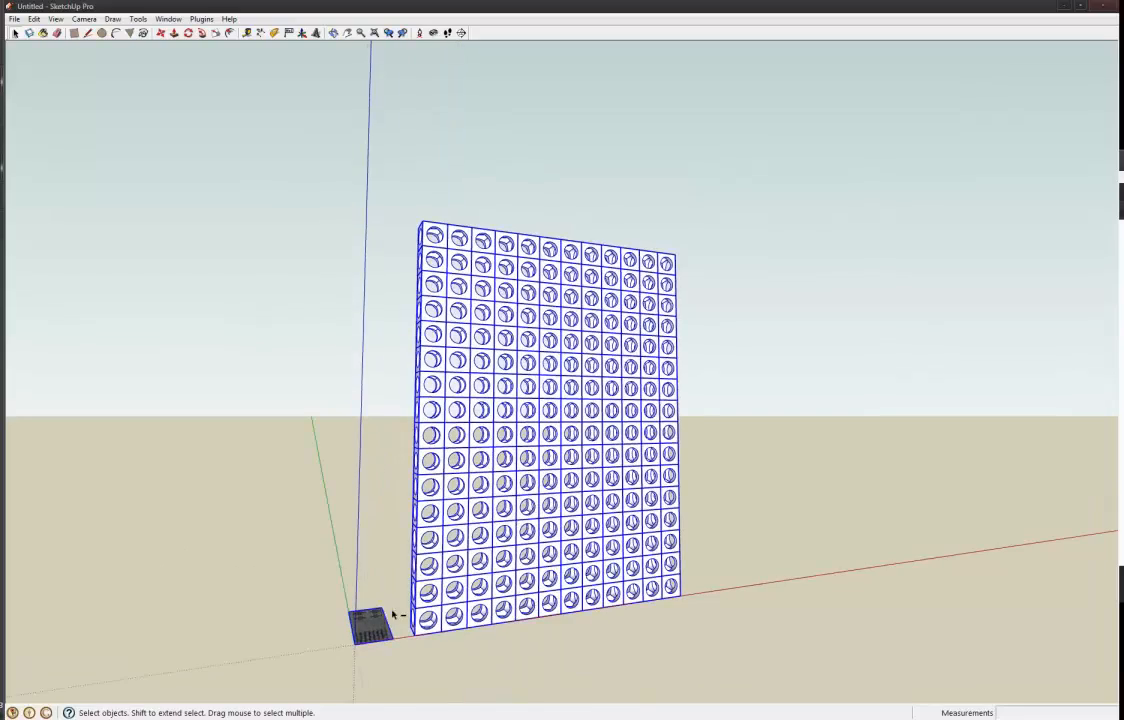
{"action": "middle_click_drag", "start_coordinate": [438, 622], "coordinate": [570, 625]}
{"action": "scroll", "coordinate": [446, 625], "scroll_direction": "up", "scroll_amount": 2}
{"action": "scroll", "coordinate": [517, 542], "scroll_direction": "down", "scroll_amount": 2}
{"action": "scroll", "coordinate": [475, 570], "scroll_direction": "up", "scroll_amount": 2}
{"action": "middle_click_drag", "start_coordinate": [490, 572], "coordinate": [562, 573]}
{"action": "scroll", "coordinate": [507, 562], "scroll_direction": "down", "scroll_amount": 2}
{"action": "key", "text": "q"}
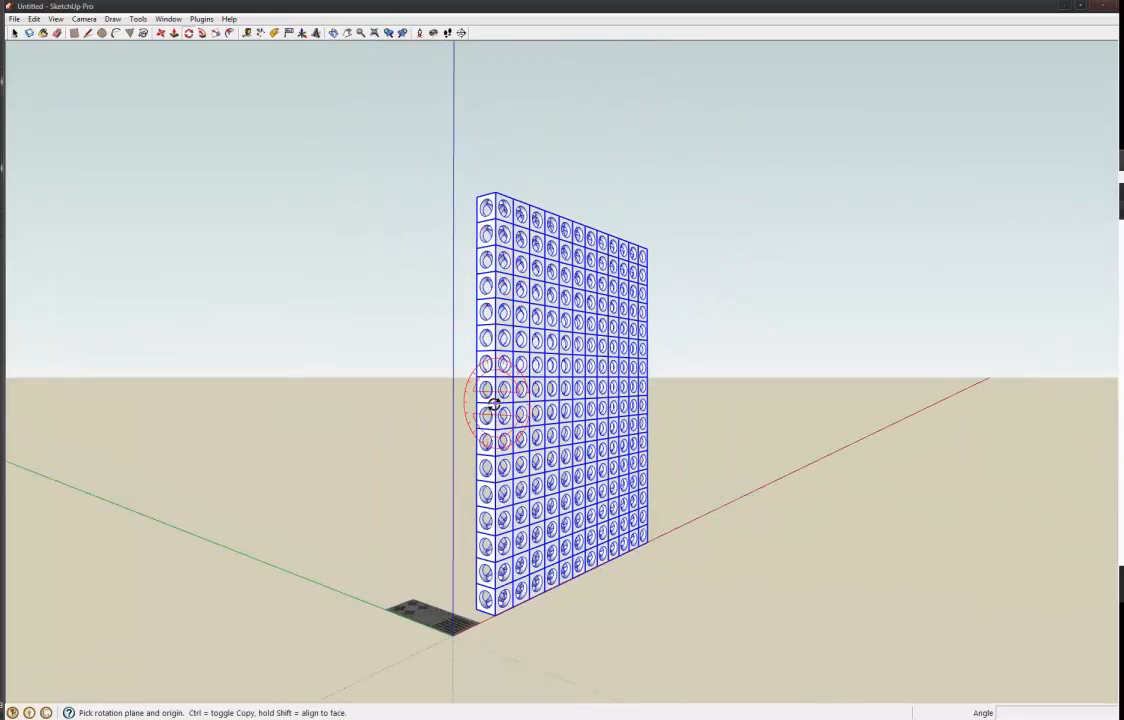
{"action": "left_click", "coordinate": [496, 218]}
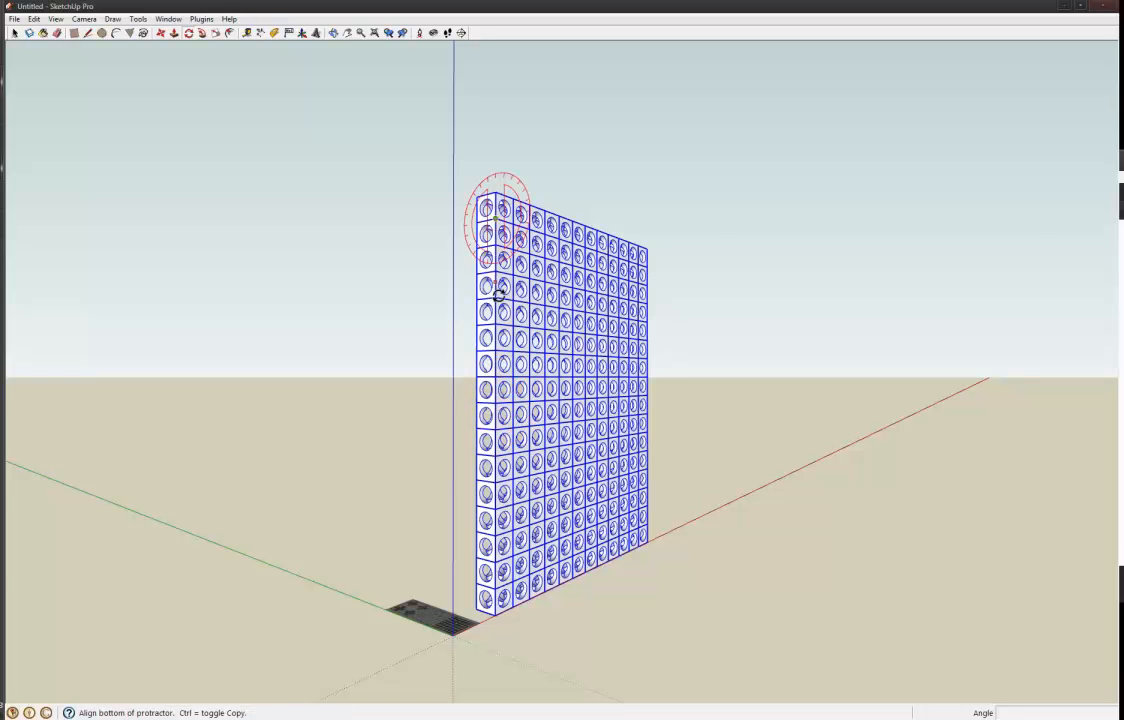
{"action": "left_click", "coordinate": [500, 318]}
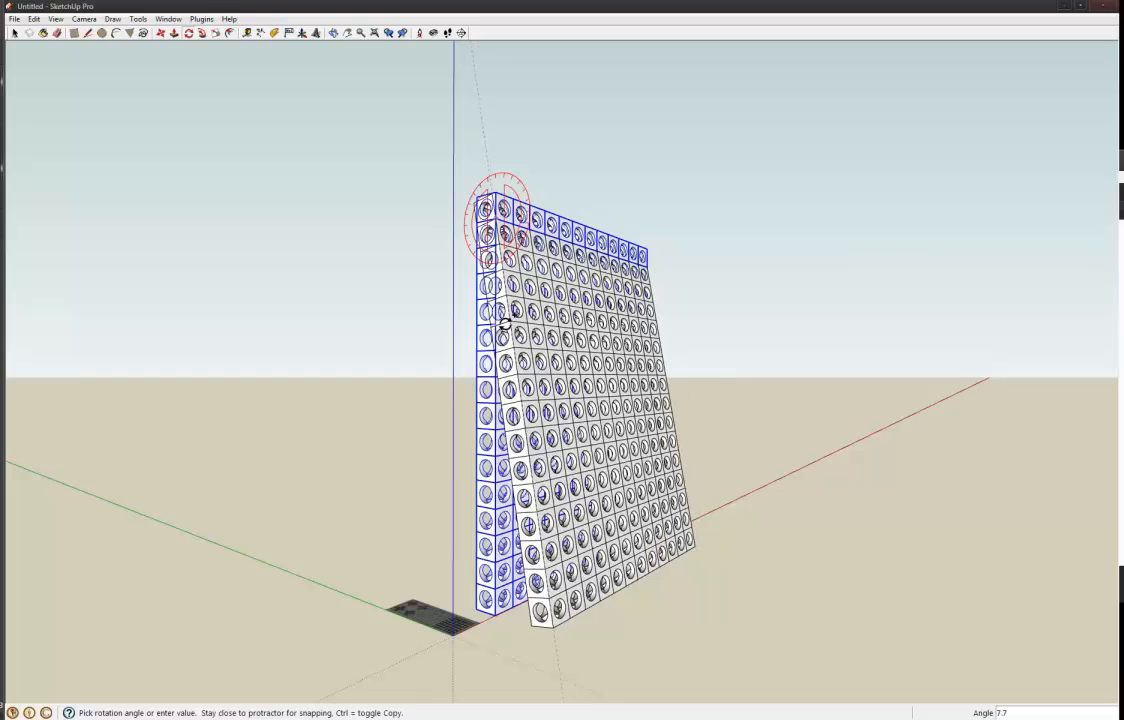
{"action": "key", "text": "Escape"}
{"action": "key", "text": "space"}
Step: Delete every column of the wall except the one nearest the reference sketch
{"action": "middle_click_drag", "start_coordinate": [597, 517], "coordinate": [556, 505]}
{"action": "left_click", "coordinate": [573, 544]}
{"action": "left_click_drag", "start_coordinate": [522, 126], "coordinate": [500, 141]}
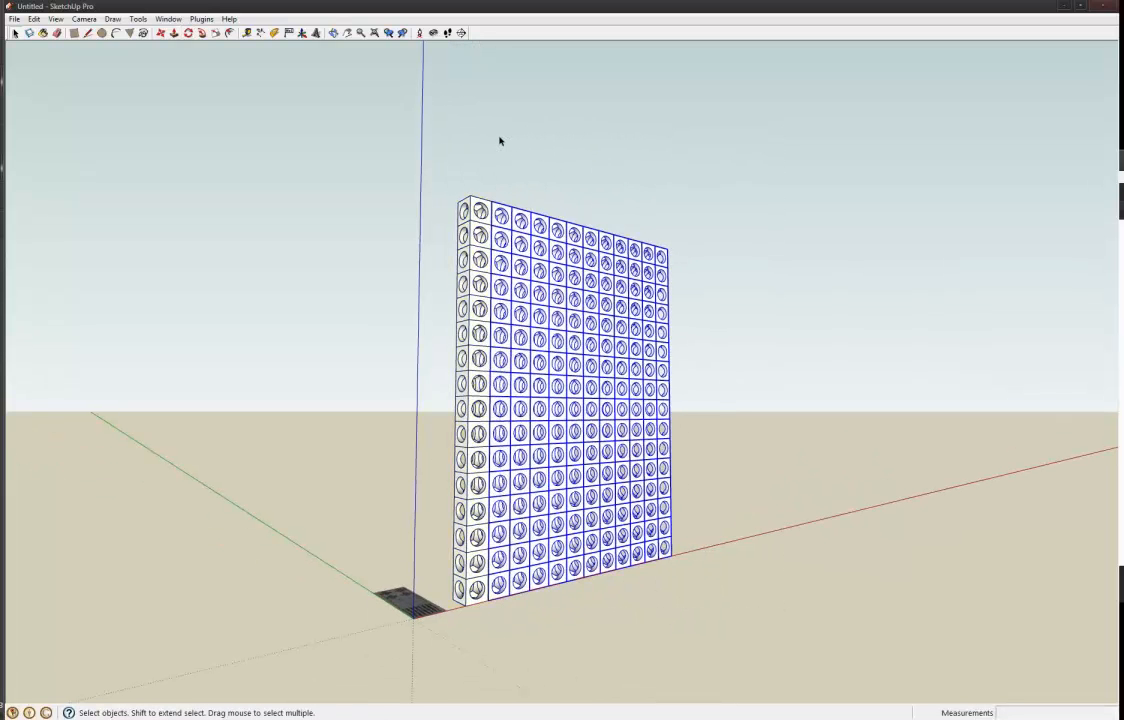
{"action": "key", "text": "Delete"}
Step: Rotate a copy of the column in its vertical plane about its top corner until the bottom corners meet, and repeat it 10 times
{"action": "scroll", "coordinate": [470, 600], "scroll_direction": "up", "scroll_amount": 6}
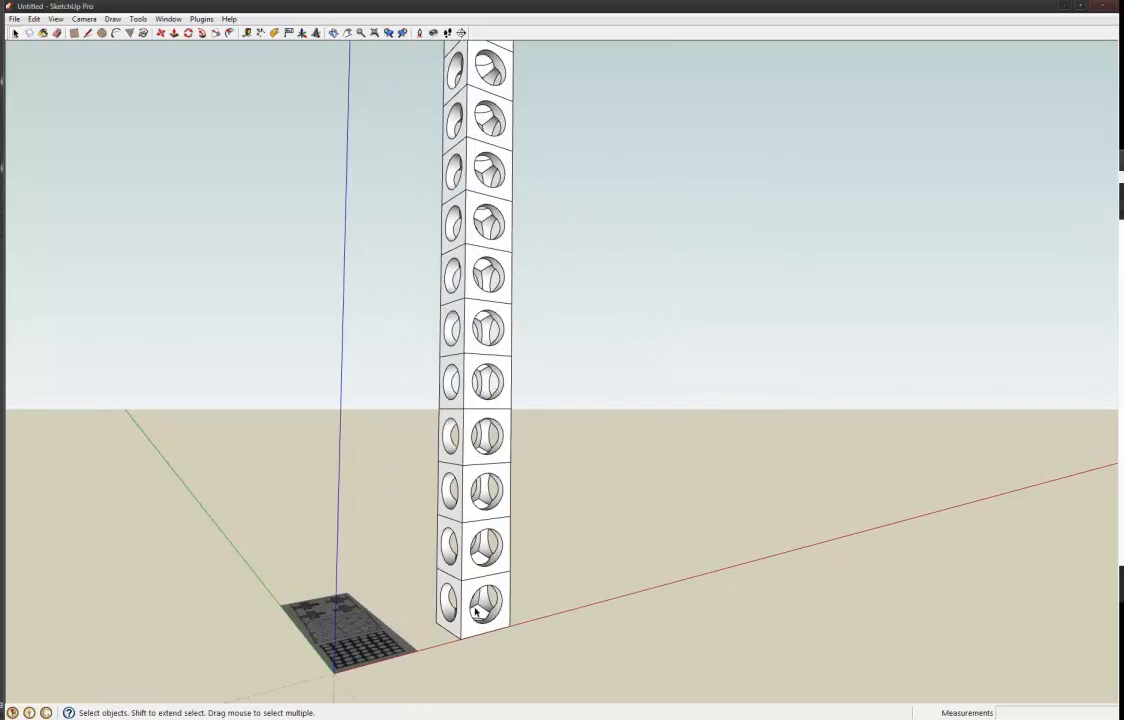
{"action": "scroll", "coordinate": [462, 619], "scroll_direction": "up", "scroll_amount": 3}
{"action": "scroll", "coordinate": [470, 595], "scroll_direction": "down", "scroll_amount": 1}
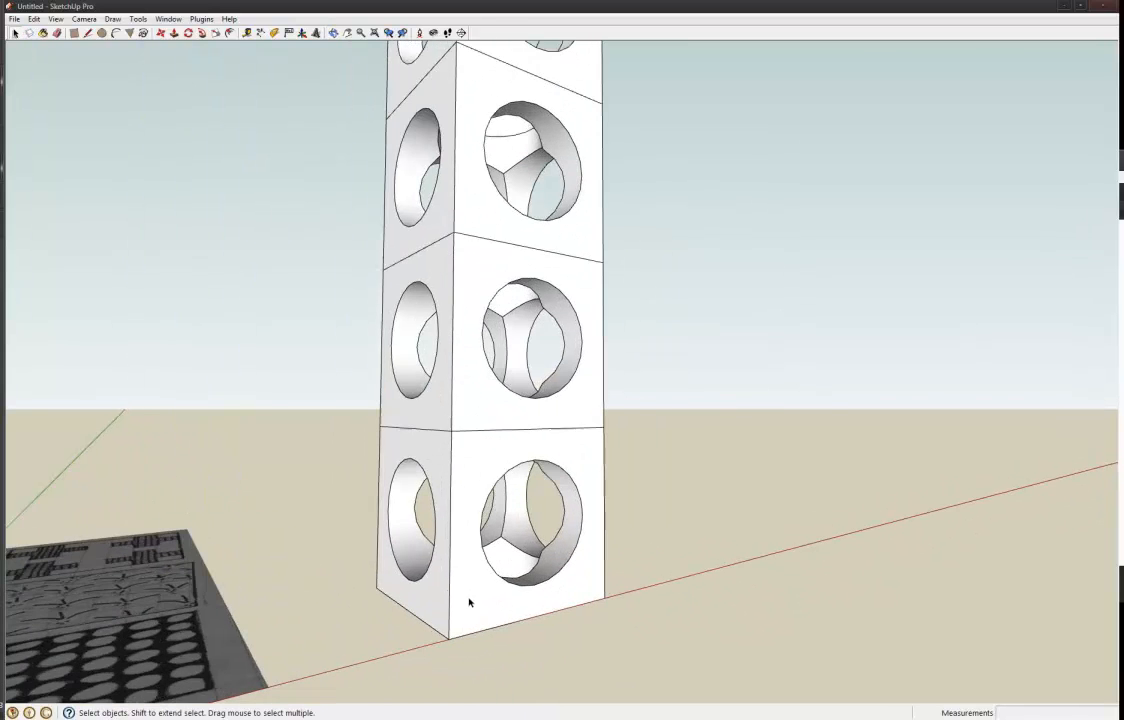
{"action": "scroll", "coordinate": [467, 539], "scroll_direction": "up", "scroll_amount": 2}
{"action": "left_click", "coordinate": [466, 541]}
{"action": "mouse_move", "coordinate": [558, 552]}
{"action": "middle_mouse_down"}
{"action": "mouse_move", "coordinate": [539, 557]}
{"action": "mouse_move", "coordinate": [549, 566]}
{"action": "mouse_move", "coordinate": [554, 545]}
{"action": "mouse_move", "coordinate": [567, 560]}
{"action": "middle_mouse_up"}
{"action": "scroll", "coordinate": [550, 567], "scroll_direction": "down", "scroll_amount": 9}
{"action": "scroll", "coordinate": [549, 566], "scroll_direction": "down", "scroll_amount": 2}
{"action": "triple_click", "coordinate": [542, 560]}
{"action": "scroll", "coordinate": [541, 545], "scroll_direction": "up", "scroll_amount": 4}
{"action": "key", "text": "q"}
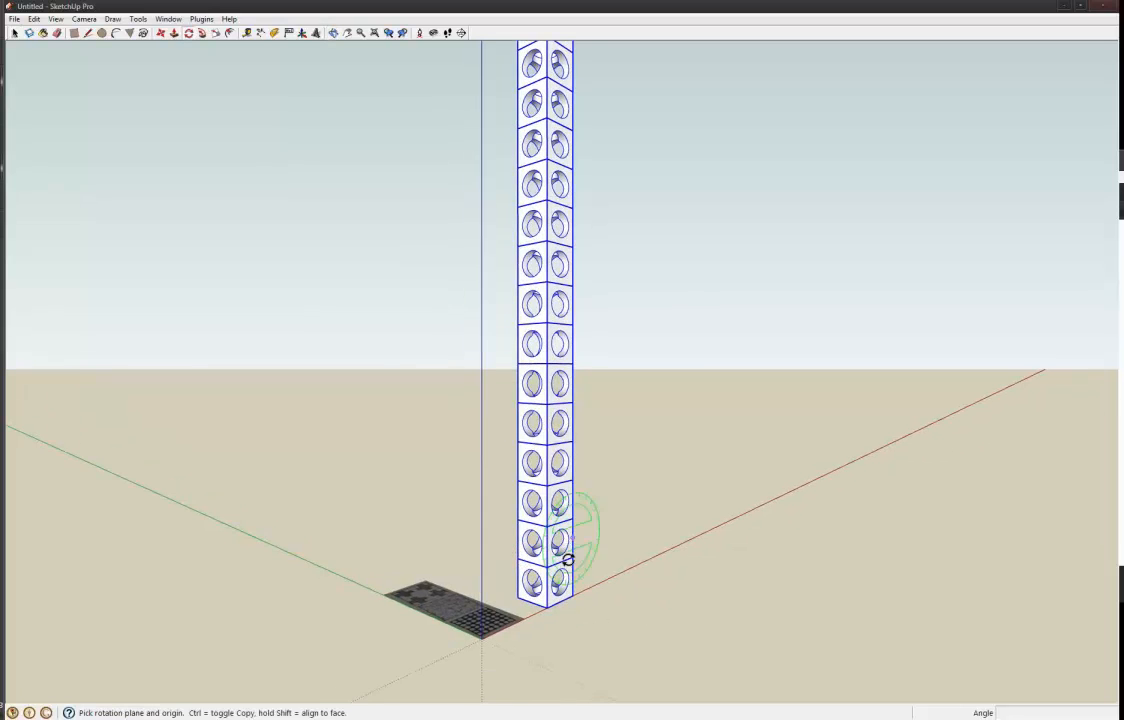
{"action": "scroll", "coordinate": [567, 560], "scroll_direction": "down", "scroll_amount": 3}
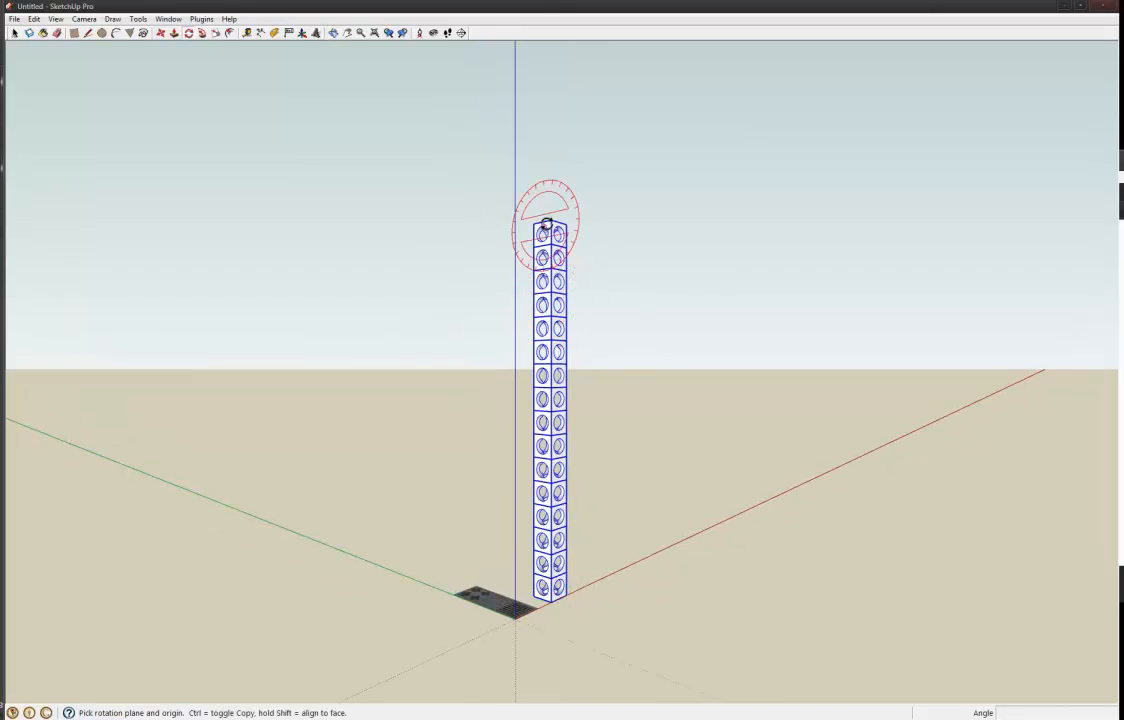
{"action": "left_click_drag", "start_coordinate": [548, 221], "coordinate": [561, 614]}
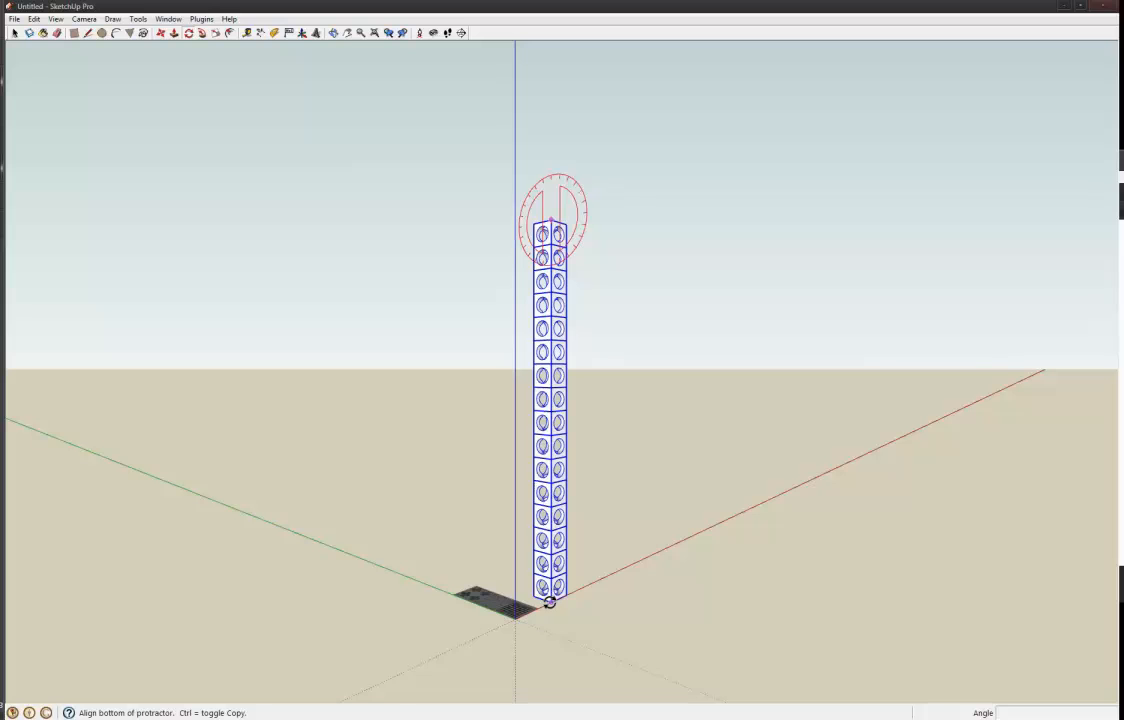
{"action": "left_click", "coordinate": [532, 597]}
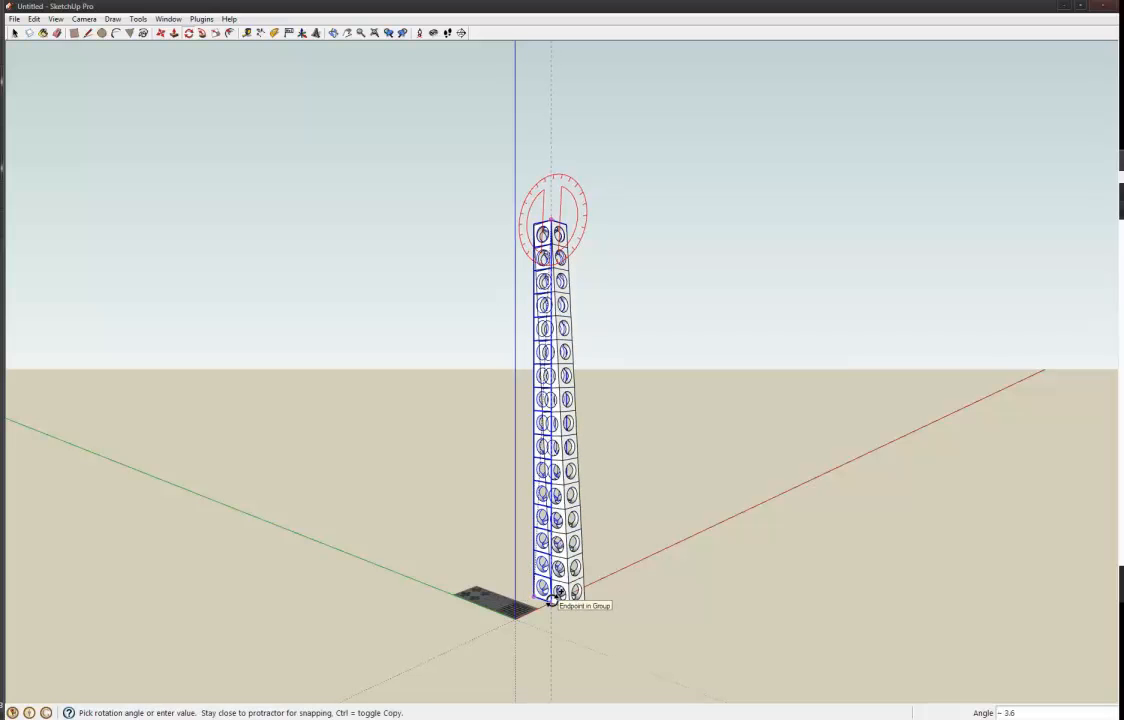
{"action": "left_click", "coordinate": [551, 598]}
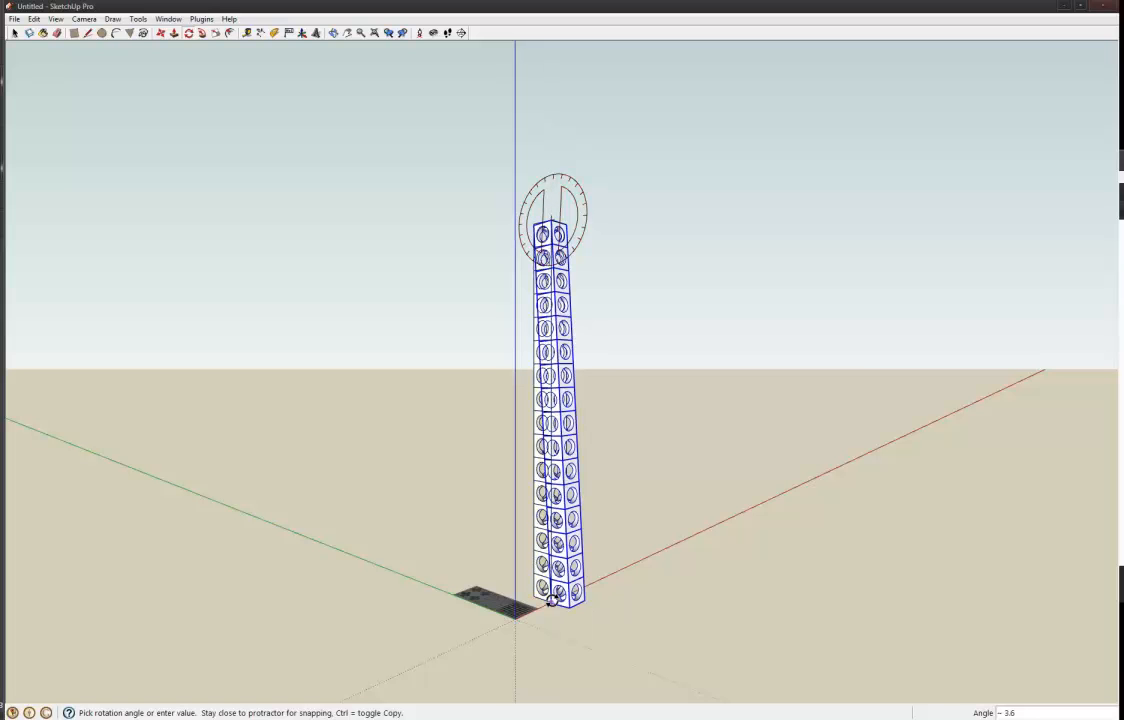
{"action": "type", "text": "10x"}
{"action": "key", "text": "Return"}
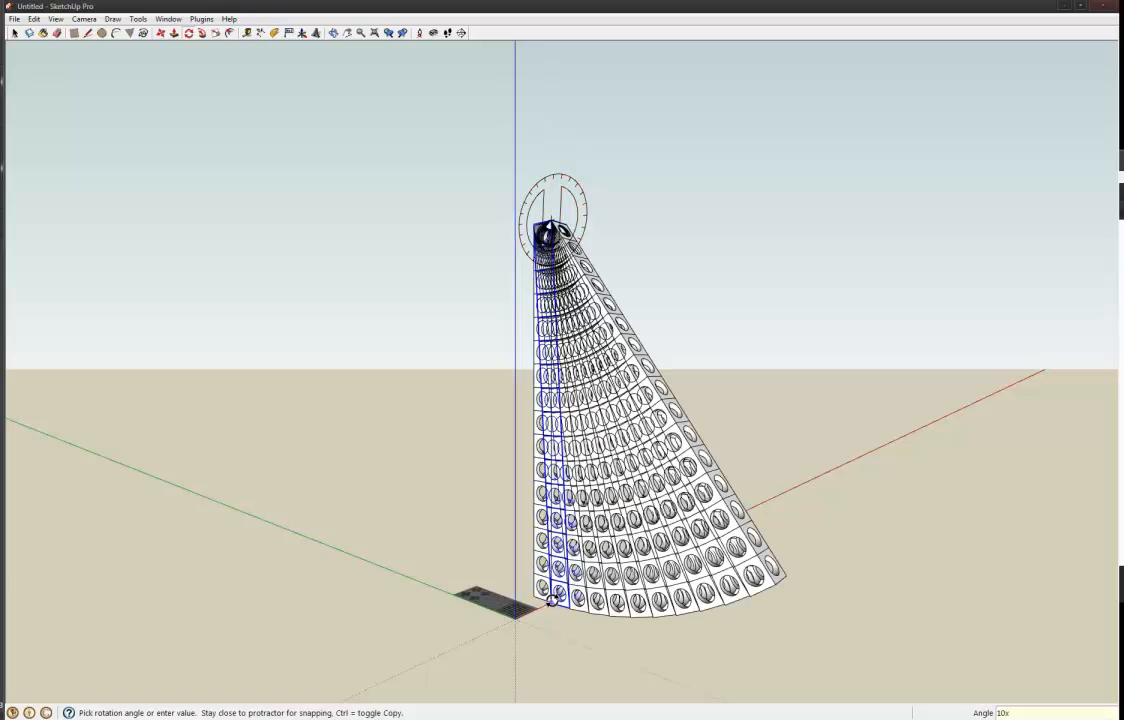
Step: Examine the overlapping cubes at the apex of the fan
{"action": "key", "text": "space"}
{"action": "middle_click_drag", "start_coordinate": [925, 470], "coordinate": [840, 560]}
{"action": "scroll", "coordinate": [585, 312], "scroll_direction": "down", "scroll_amount": 3}
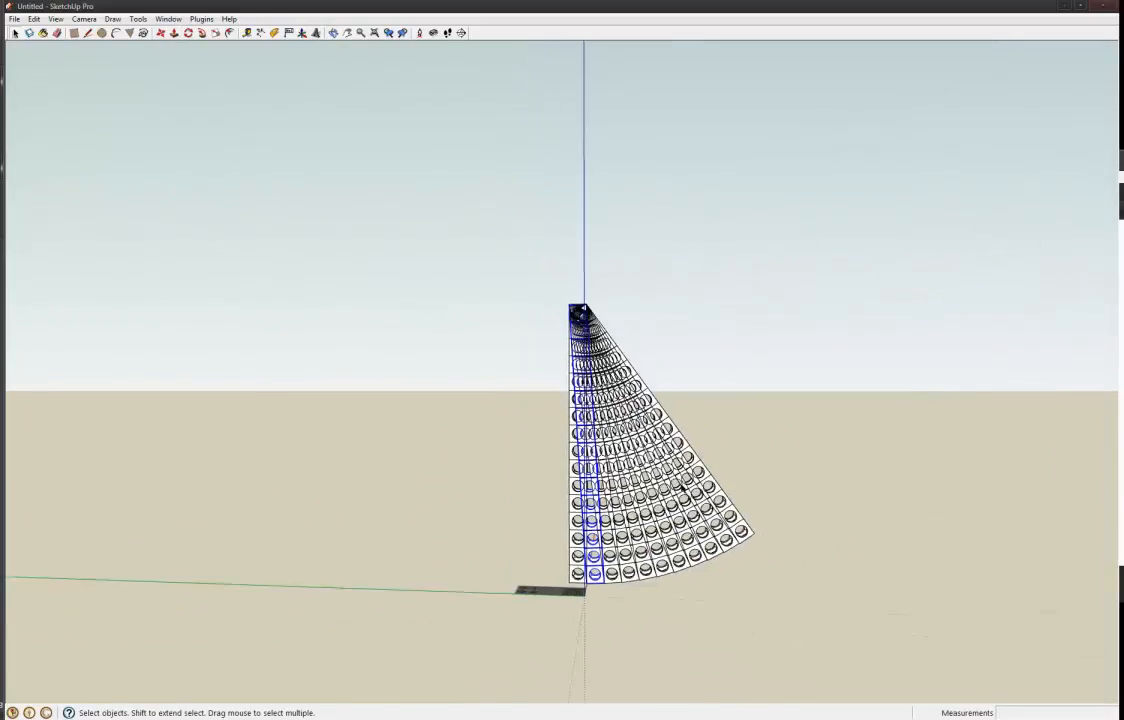
{"action": "scroll", "coordinate": [595, 305], "scroll_direction": "up", "scroll_amount": 5}
{"action": "scroll", "coordinate": [555, 300], "scroll_direction": "up", "scroll_amount": 5}
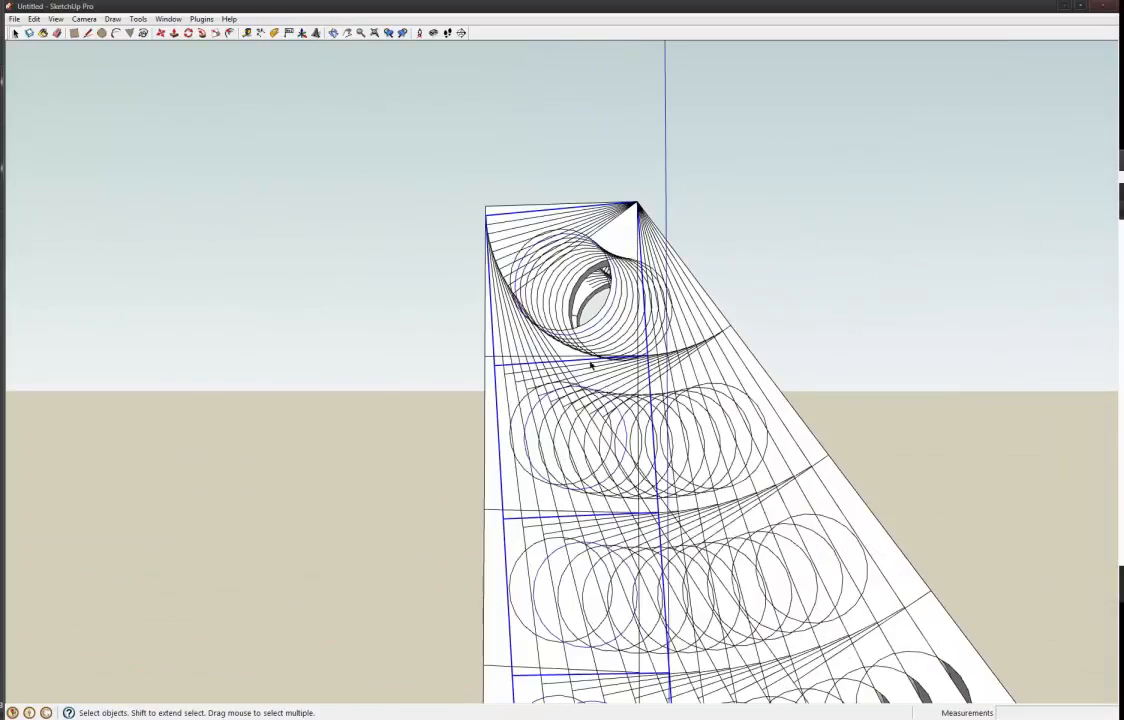
{"action": "scroll", "coordinate": [553, 295], "scroll_direction": "down", "scroll_amount": 1}
{"action": "type", "text": "gh"}
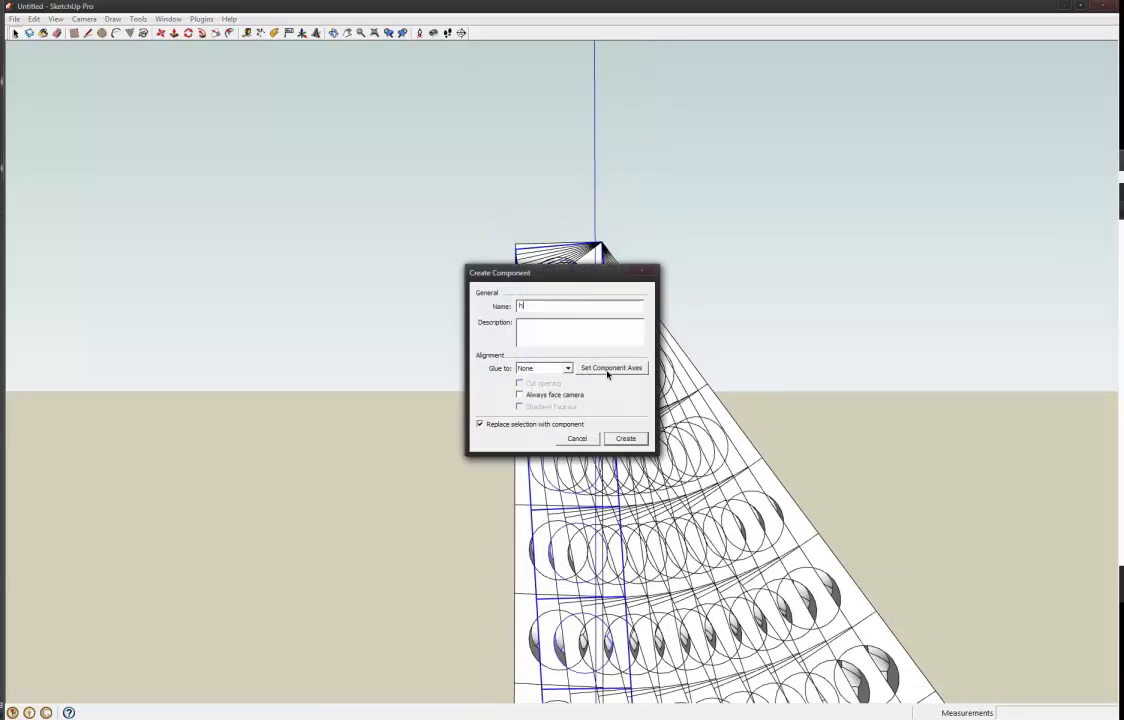
{"action": "left_click", "coordinate": [577, 440]}
Step: Try to copy the fan's upper cubes by rotating them 45 degrees horizontally about the top corner in an x4 array
{"action": "middle_click_drag", "start_coordinate": [610, 391], "coordinate": [746, 648], "text": "shift"}
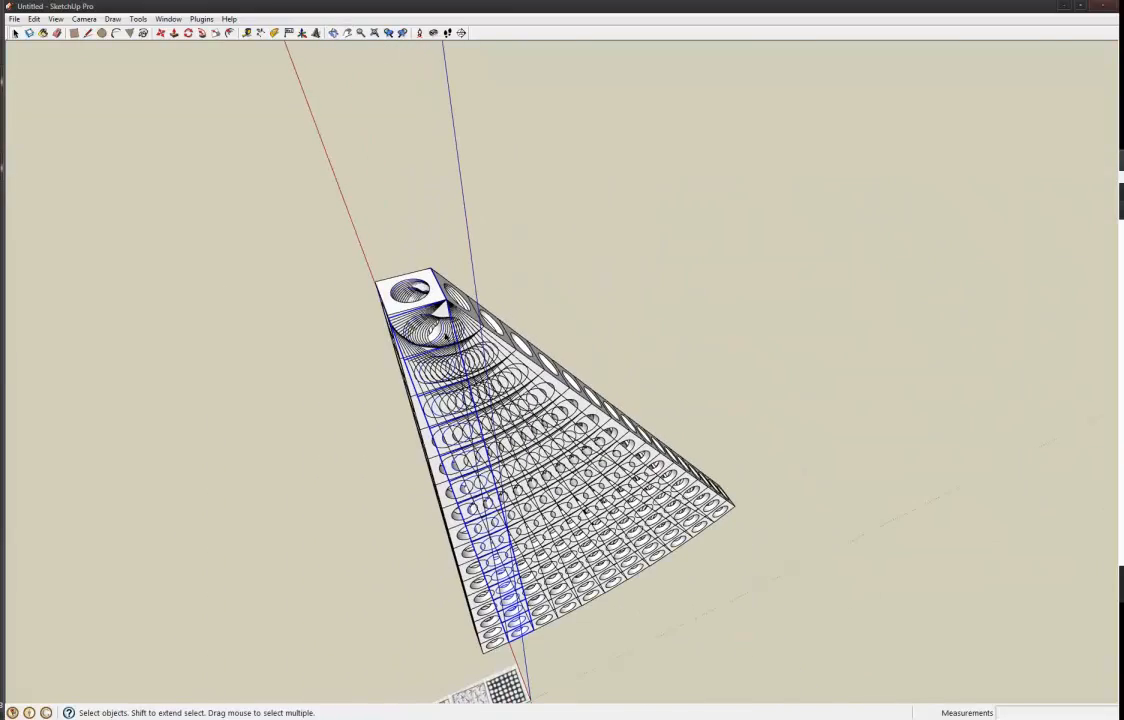
{"action": "left_click_drag", "start_coordinate": [446, 337], "coordinate": [352, 251]}
{"action": "key", "text": "q"}
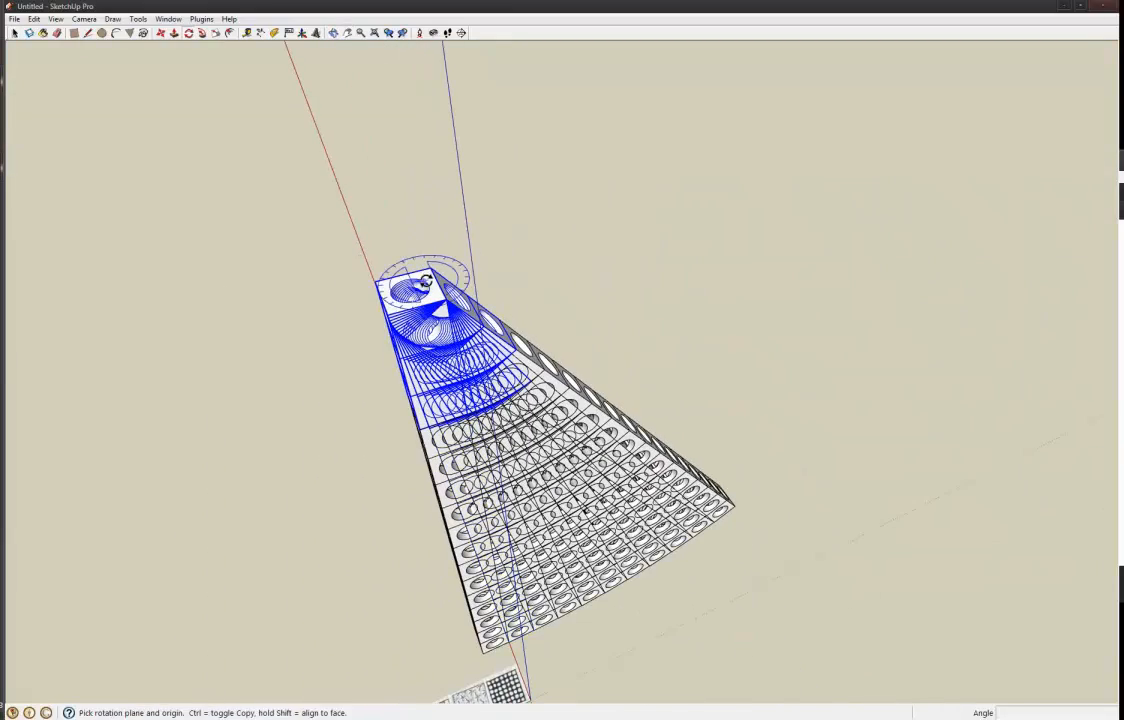
{"action": "left_click_drag", "start_coordinate": [437, 264], "coordinate": [447, 290]}
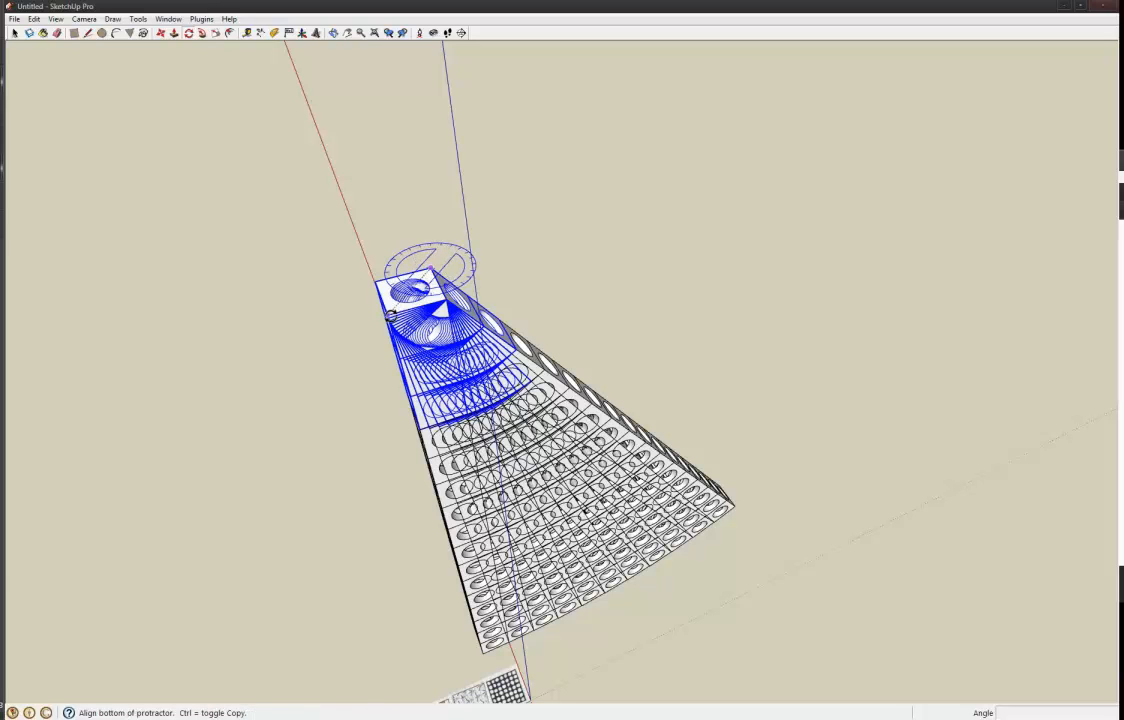
{"action": "left_click", "coordinate": [389, 315]}
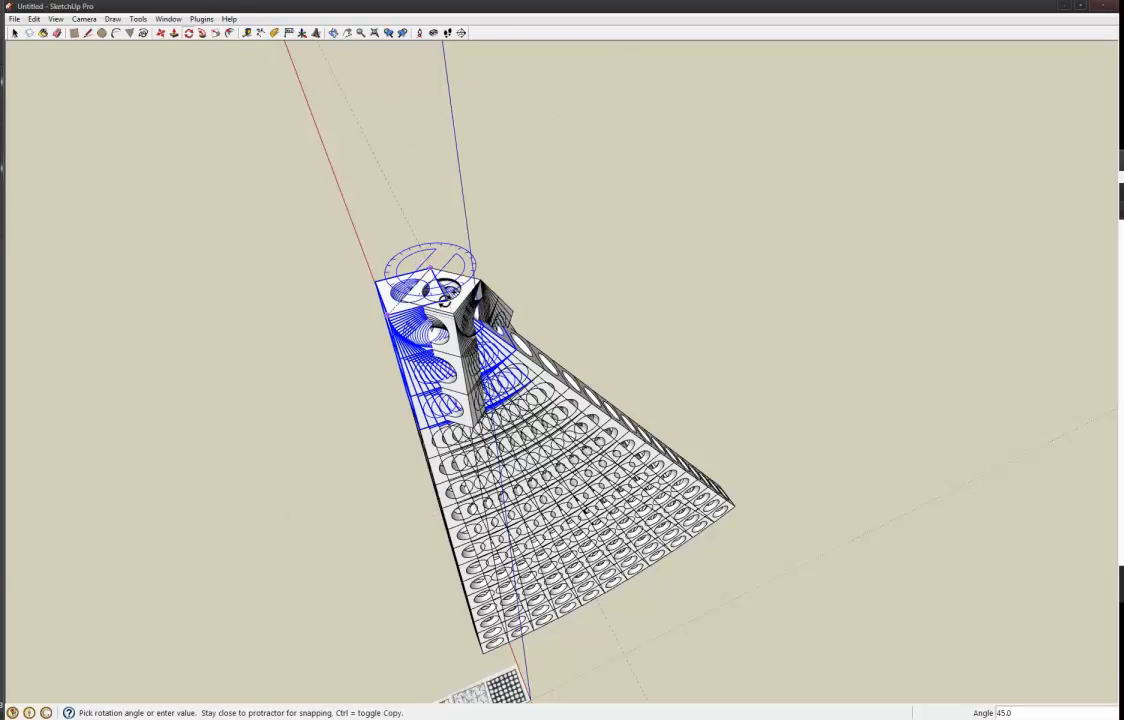
{"action": "left_click", "coordinate": [445, 293]}
{"action": "type", "text": "x"}
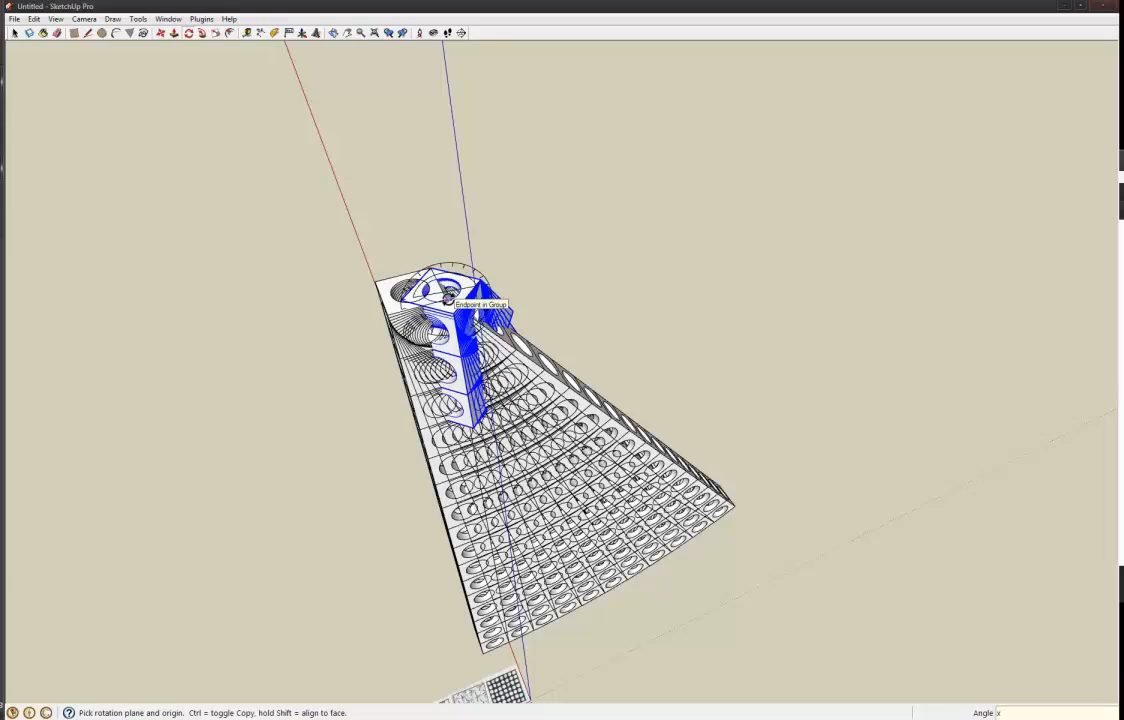
{"action": "type", "text": "4"}
{"action": "key", "text": "Return"}
Step: Rotate a copy of the whole fan horizontally about its top corner by about 11 degrees and array it x4
{"action": "middle_click_drag", "start_coordinate": [448, 299], "coordinate": [497, 112]}
{"action": "scroll", "coordinate": [482, 263], "scroll_direction": "down", "scroll_amount": 4}
{"action": "middle_click_drag", "start_coordinate": [482, 263], "coordinate": [782, 273]}
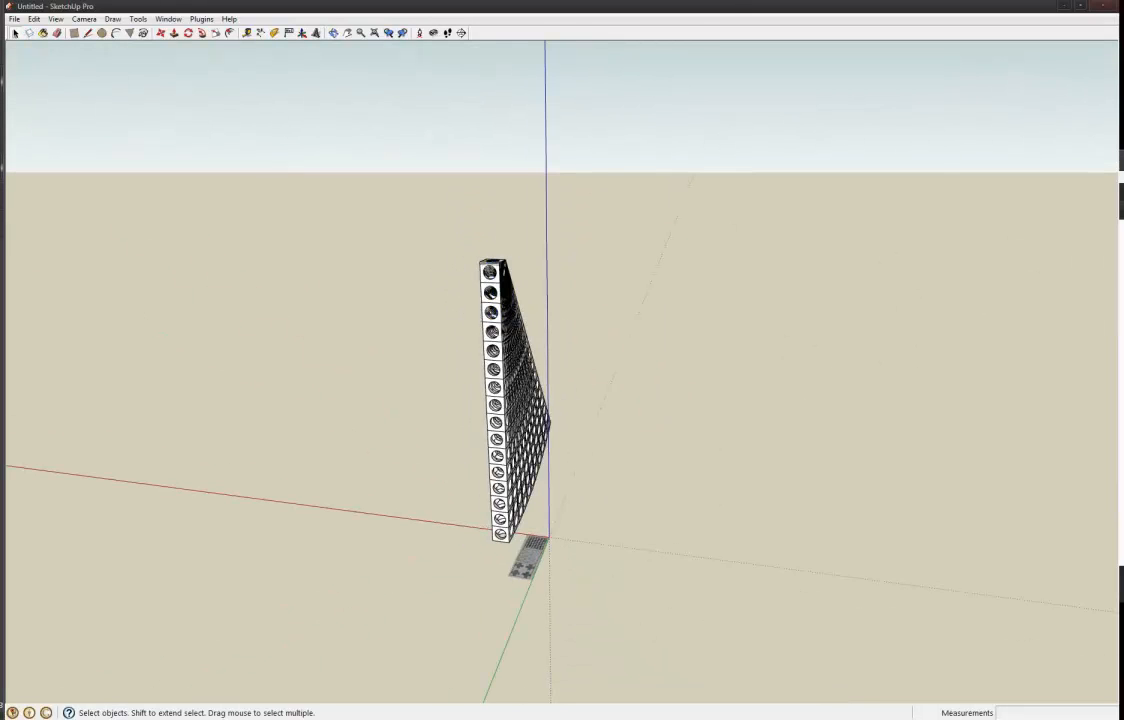
{"action": "left_click_drag", "start_coordinate": [408, 205], "coordinate": [627, 547]}
{"action": "middle_click_drag", "start_coordinate": [406, 399], "coordinate": [511, 441]}
{"action": "key", "text": "q"}
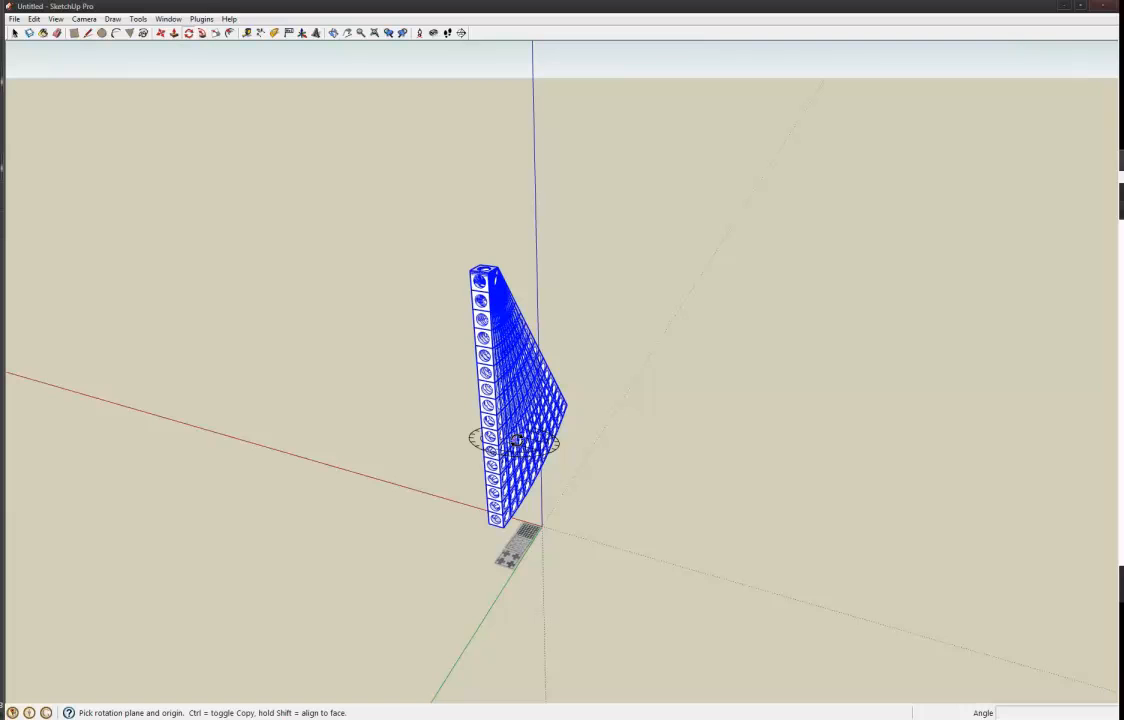
{"action": "left_click", "coordinate": [578, 432]}
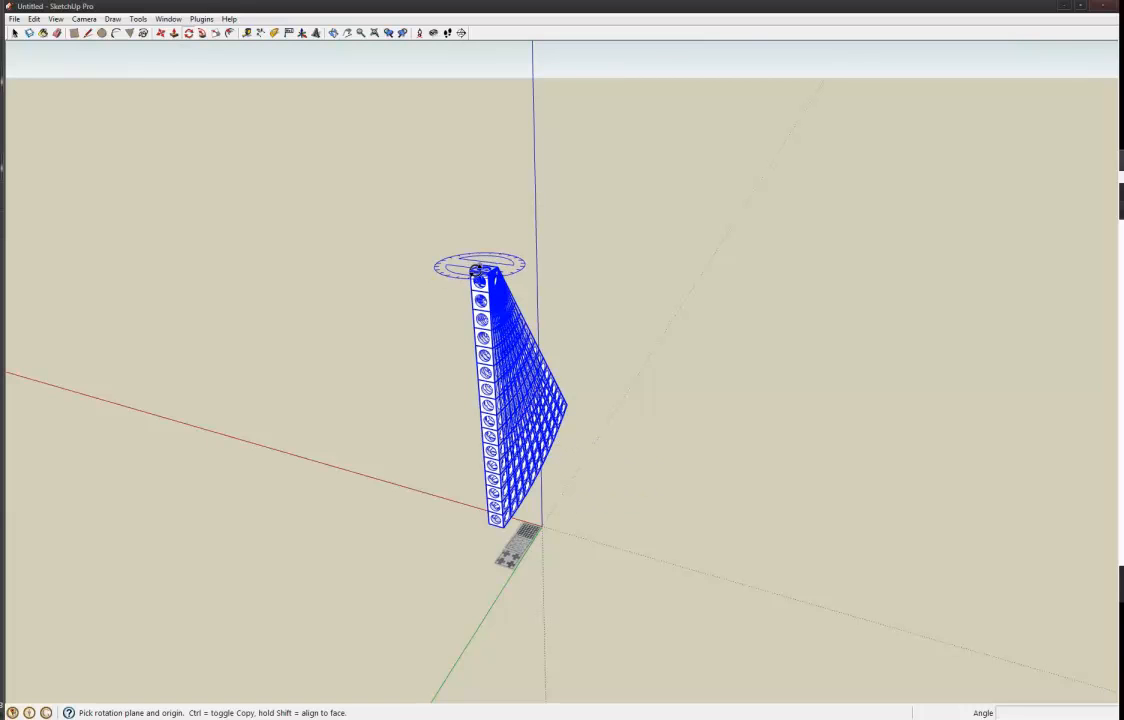
{"action": "left_click_drag", "start_coordinate": [474, 270], "coordinate": [492, 262]}
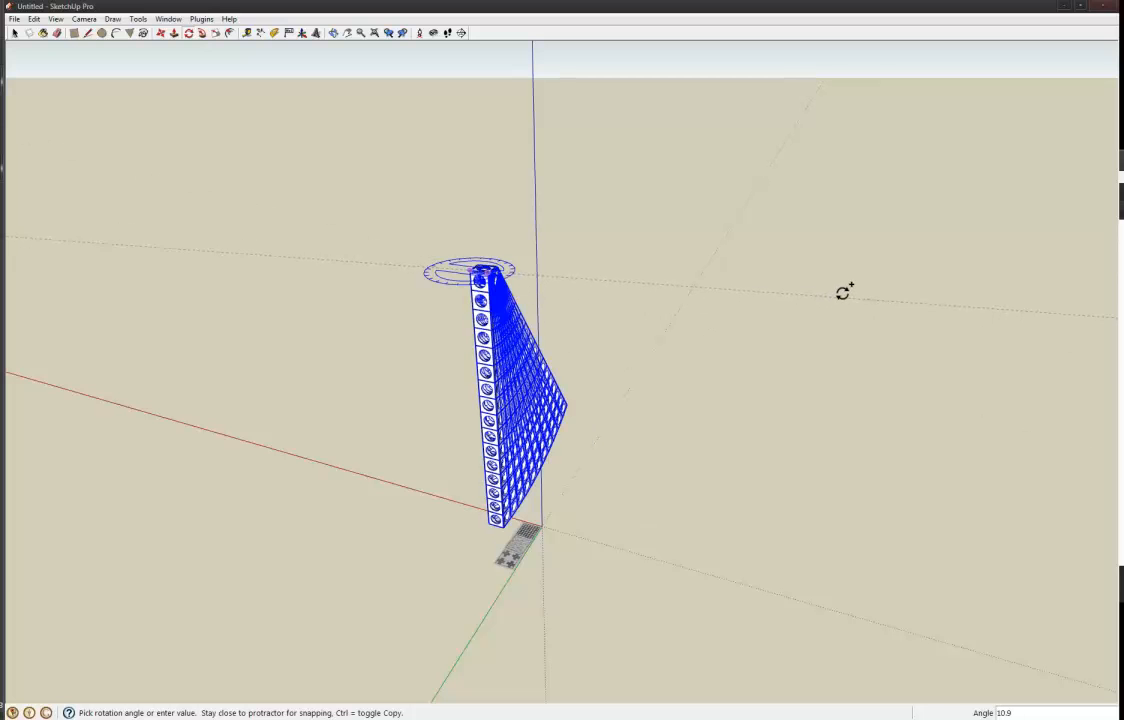
{"action": "left_click", "coordinate": [846, 287]}
{"action": "type", "text": "x"}
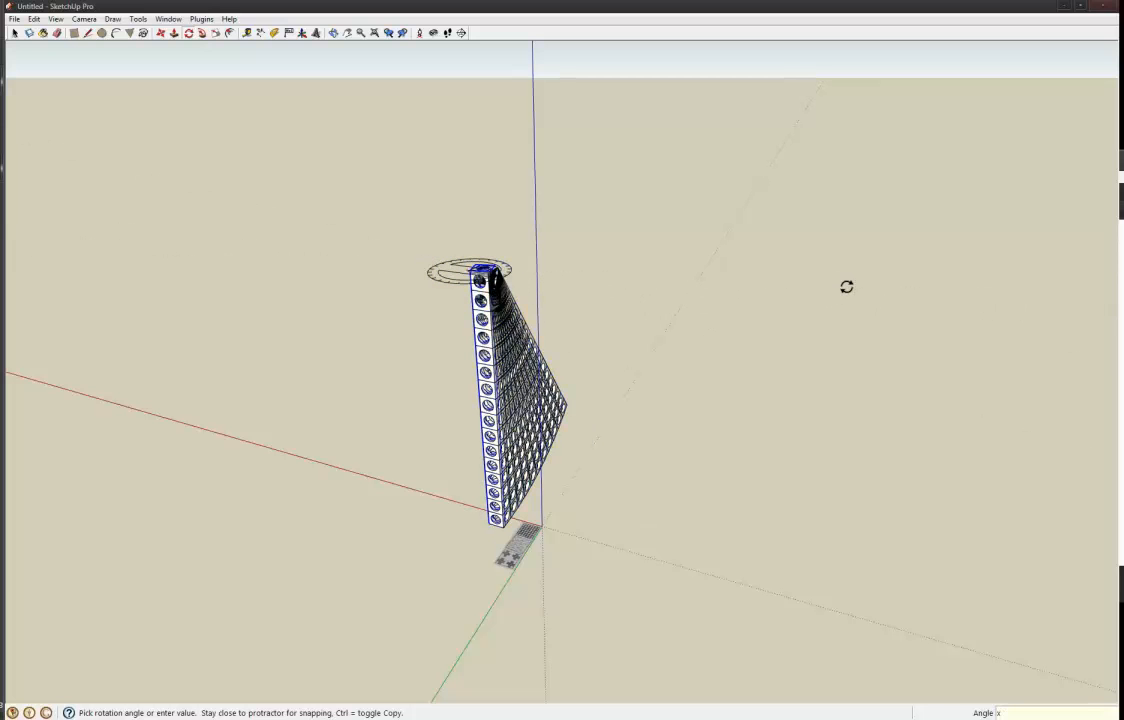
{"action": "type", "text": "4"}
{"action": "key", "text": "Return"}
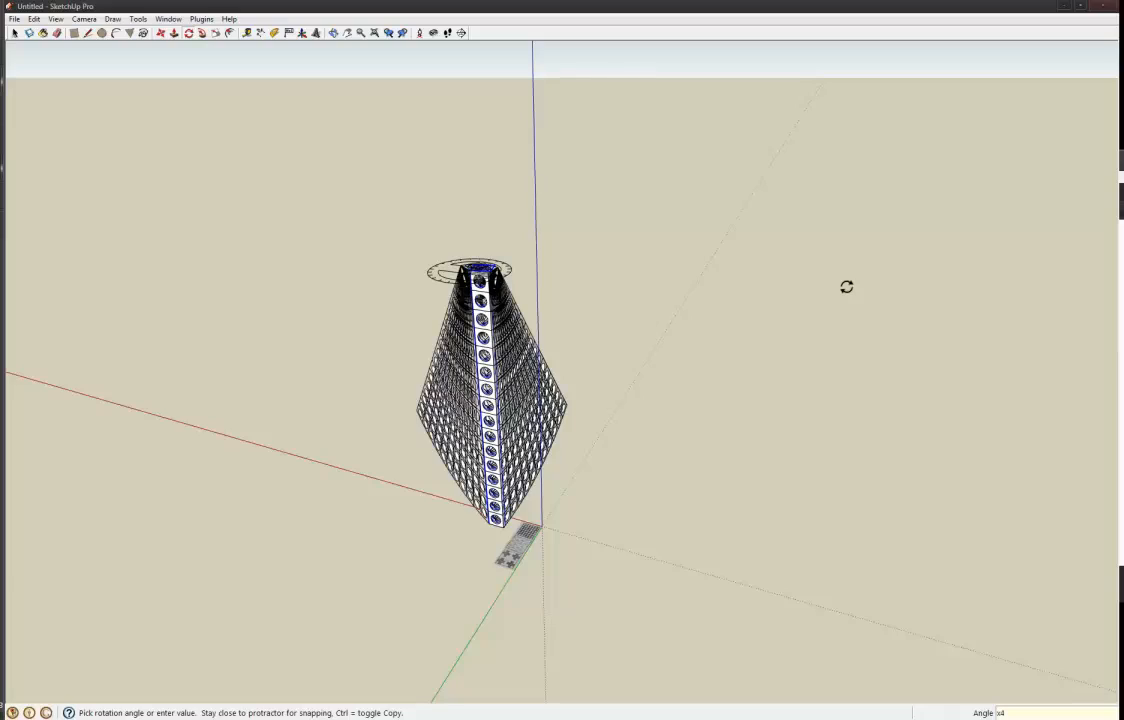
Step: Delete a patch of cubes through the lower middle of the fans to cut an opening into the structure
{"action": "key", "text": "space"}
{"action": "middle_click_drag", "start_coordinate": [846, 287], "coordinate": [652, 432]}
{"action": "scroll", "coordinate": [527, 516], "scroll_direction": "up", "scroll_amount": 5}
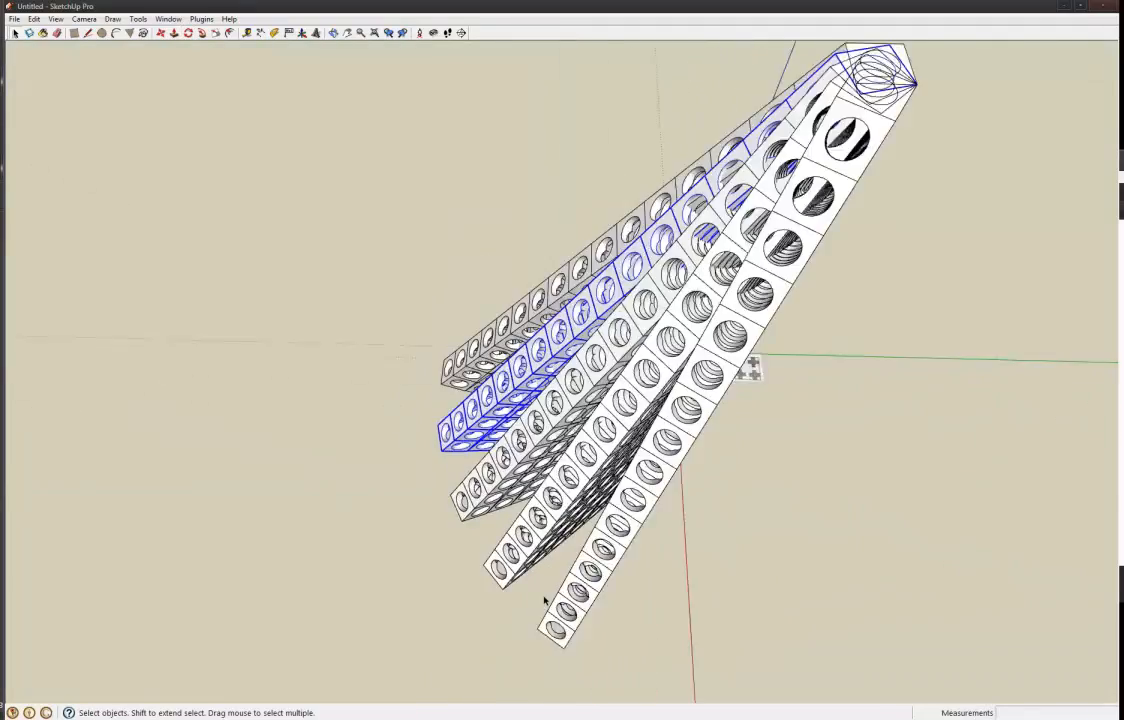
{"action": "middle_click_drag", "start_coordinate": [545, 600], "coordinate": [903, 62]}
{"action": "scroll", "coordinate": [665, 378], "scroll_direction": "down", "scroll_amount": 2}
{"action": "middle_click_drag", "start_coordinate": [611, 450], "coordinate": [685, 115]}
{"action": "middle_click_drag", "start_coordinate": [647, 439], "coordinate": [606, 232]}
{"action": "left_click_drag", "start_coordinate": [490, 370], "coordinate": [533, 387]}
{"action": "middle_click_drag", "start_coordinate": [526, 389], "coordinate": [537, 565]}
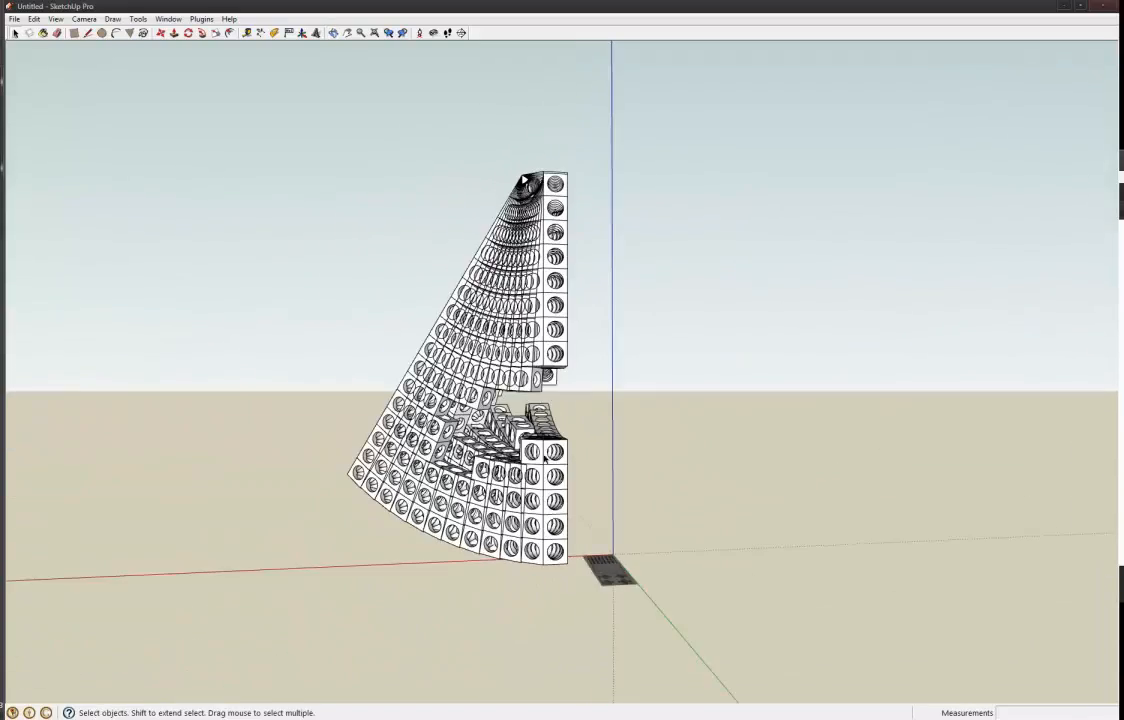
Step: Examine the remaining cubes inside the opening, selecting some of them, and look over the whole structure
{"action": "middle_click_drag", "start_coordinate": [543, 458], "coordinate": [586, 539]}
{"action": "scroll", "coordinate": [547, 455], "scroll_direction": "up", "scroll_amount": 4}
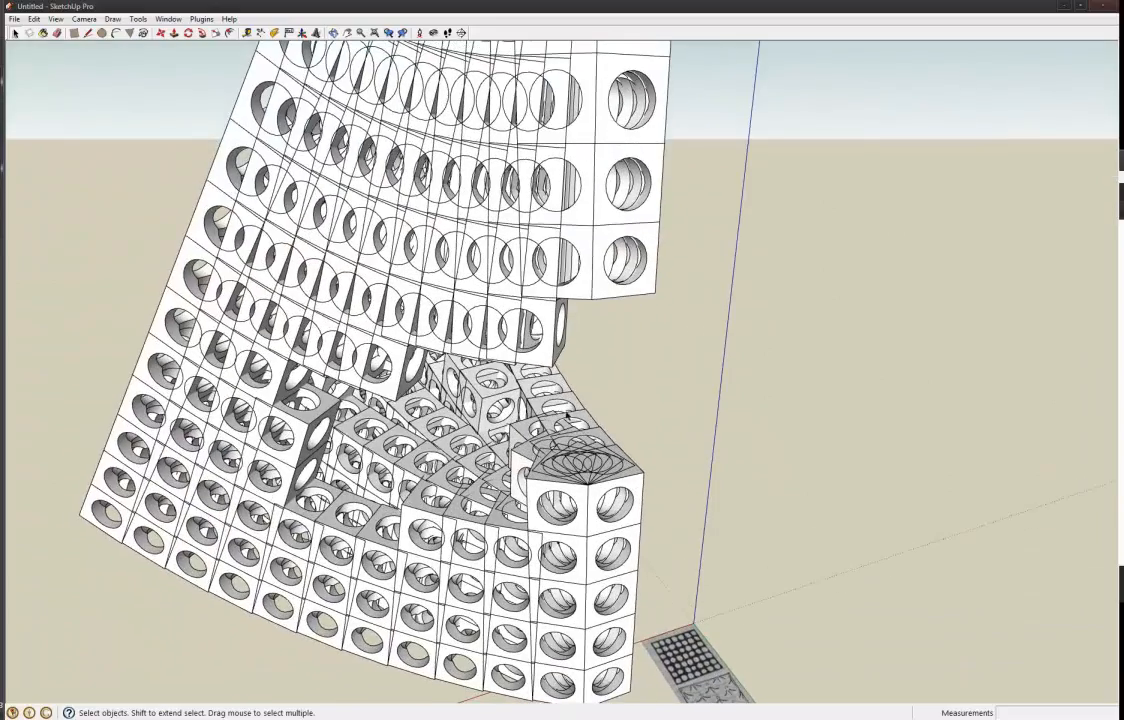
{"action": "left_click", "coordinate": [489, 392]}
{"action": "middle_click_drag", "start_coordinate": [557, 415], "coordinate": [537, 415]}
{"action": "left_click", "coordinate": [627, 394]}
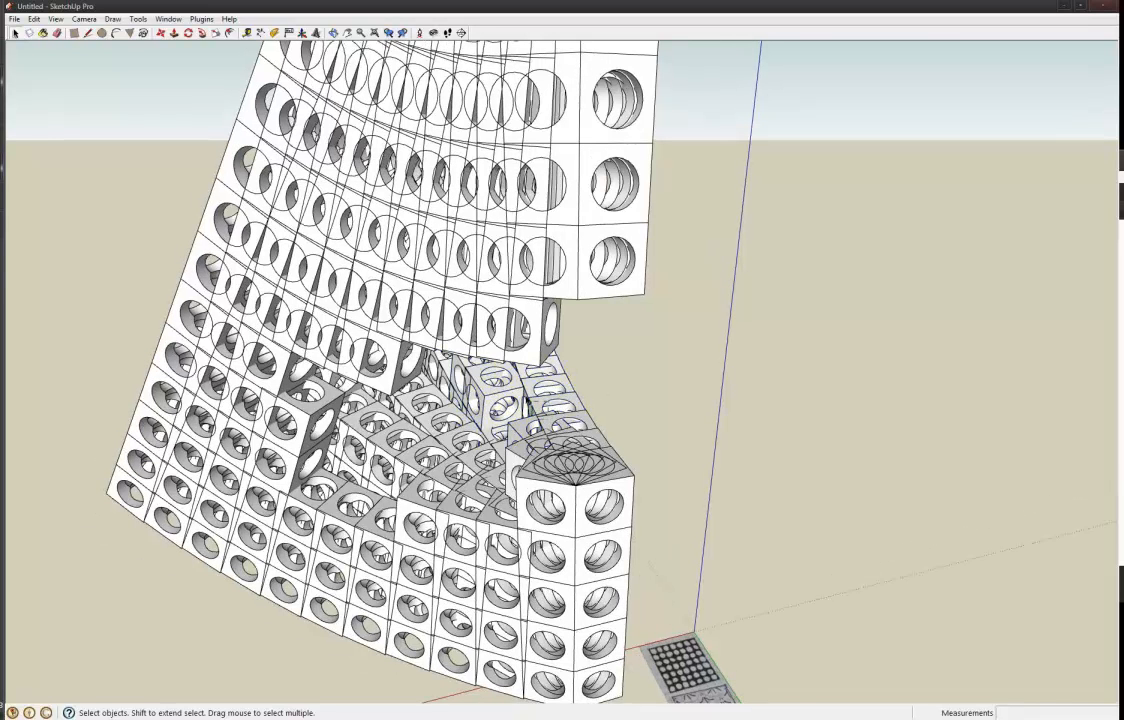
{"action": "left_click", "coordinate": [532, 390]}
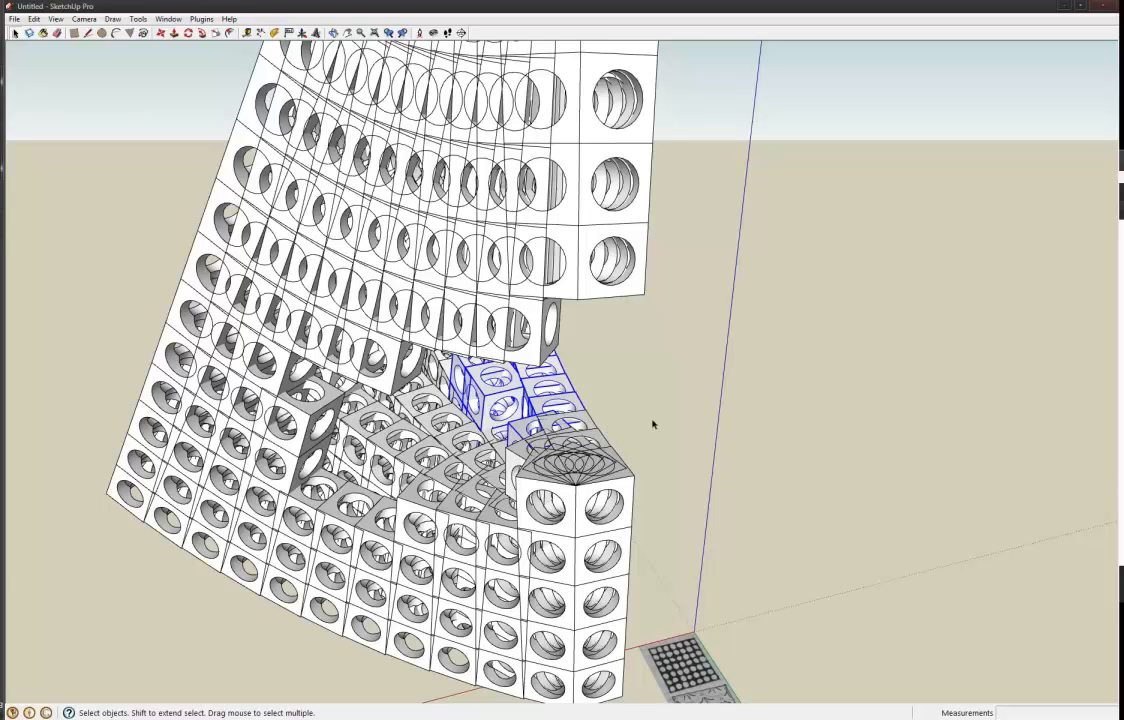
{"action": "left_click_drag", "start_coordinate": [822, 390], "coordinate": [949, 468]}
{"action": "scroll", "coordinate": [585, 351], "scroll_direction": "down", "scroll_amount": 3}
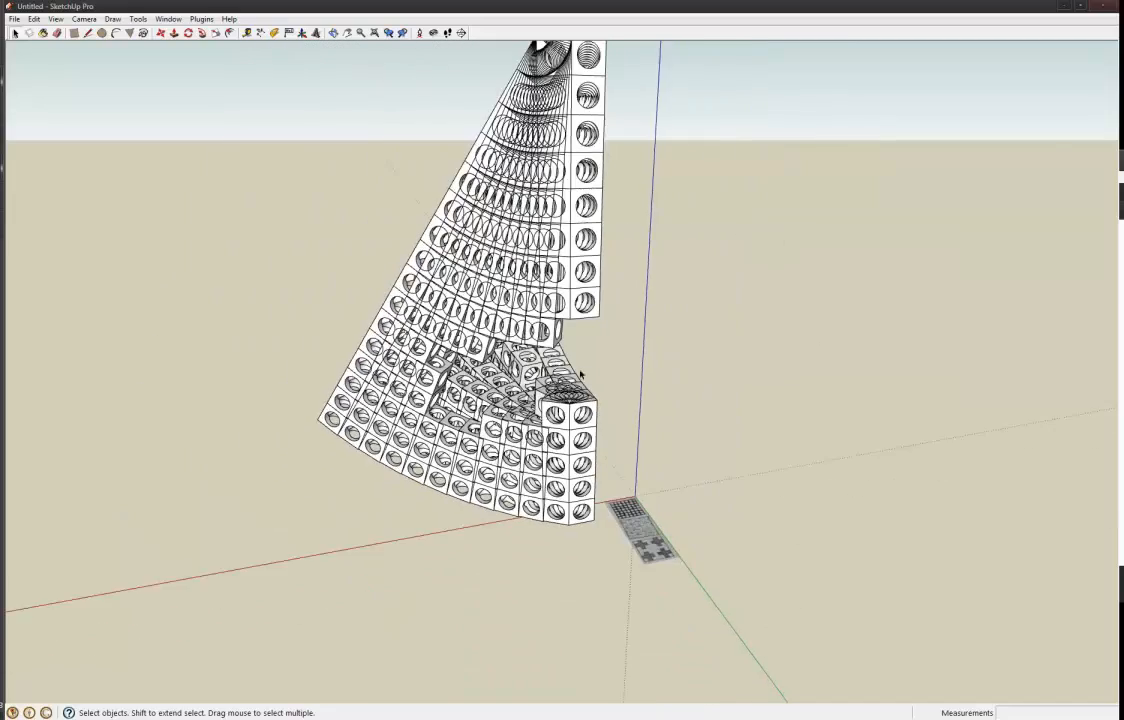
{"action": "middle_click_drag", "start_coordinate": [582, 376], "coordinate": [588, 371]}
{"action": "scroll", "coordinate": [588, 372], "scroll_direction": "down", "scroll_amount": 2}
Step: Try window and crossing selections on the cubes at the fan's lower outer corner
{"action": "scroll", "coordinate": [345, 430], "scroll_direction": "up", "scroll_amount": 6}
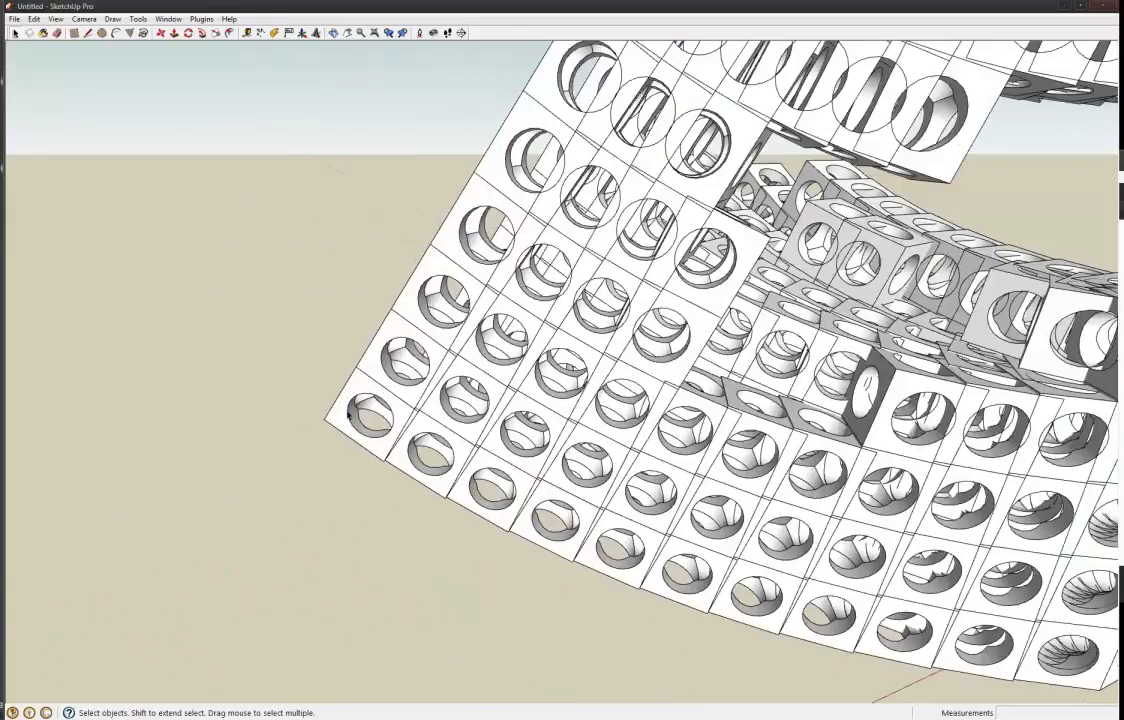
{"action": "left_click_drag", "start_coordinate": [212, 307], "coordinate": [354, 494]}
{"action": "left_click_drag", "start_coordinate": [198, 294], "coordinate": [462, 550]}
{"action": "left_click_drag", "start_coordinate": [226, 286], "coordinate": [533, 595]}
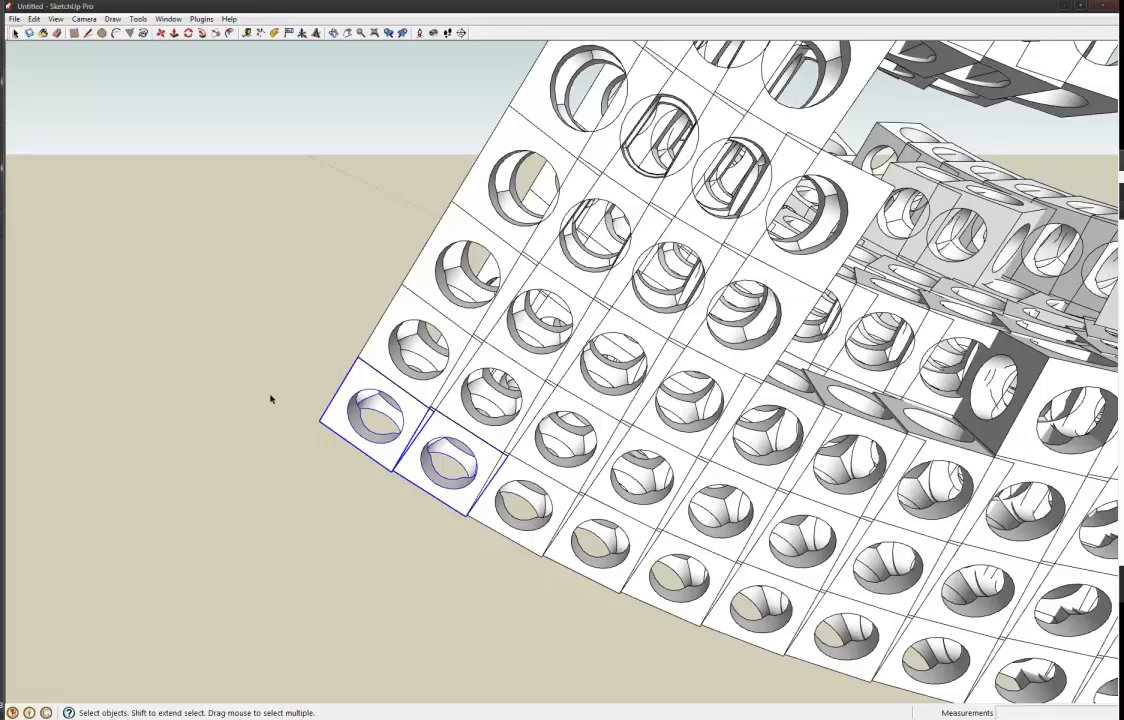
{"action": "left_click_drag", "start_coordinate": [217, 413], "coordinate": [127, 336]}
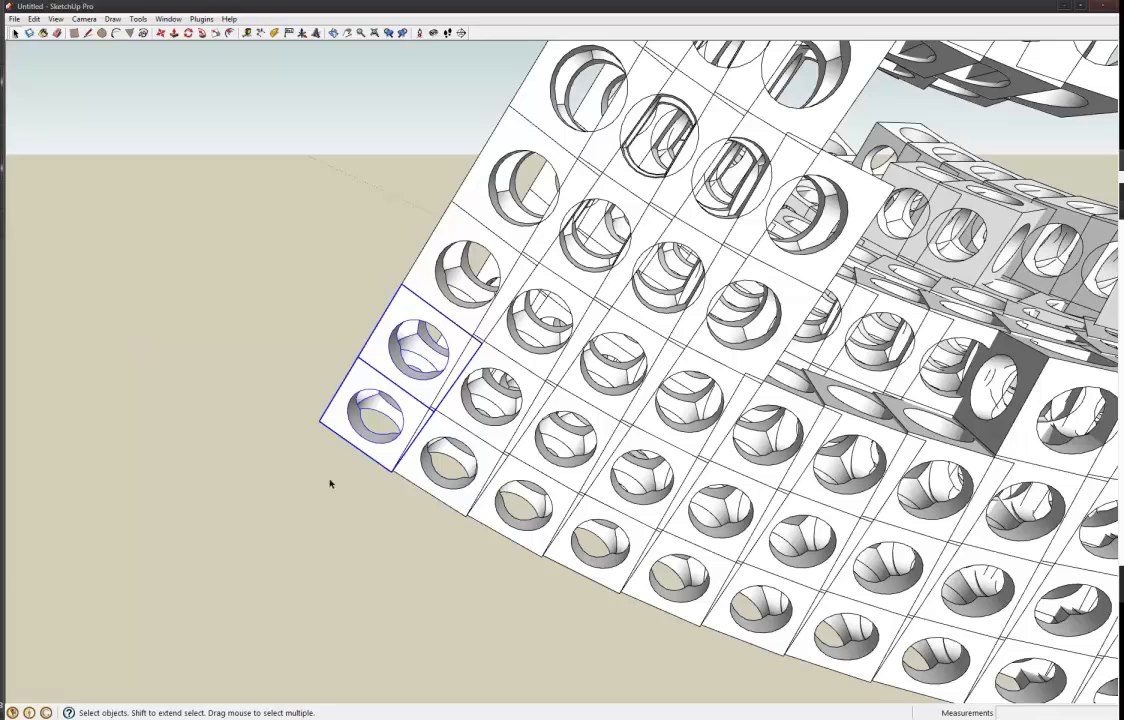
{"action": "left_click_drag", "start_coordinate": [186, 358], "coordinate": [196, 368]}
{"action": "left_click", "coordinate": [284, 408]}
Step: Delete the cubes fully enclosed by a window selection at the opening's lower edge, undo that, and delete them again
{"action": "scroll", "coordinate": [228, 373], "scroll_direction": "down", "scroll_amount": 4}
{"action": "middle_click_drag", "start_coordinate": [583, 326], "coordinate": [541, 360]}
{"action": "left_click_drag", "start_coordinate": [452, 252], "coordinate": [658, 392]}
{"action": "key", "text": "Delete"}
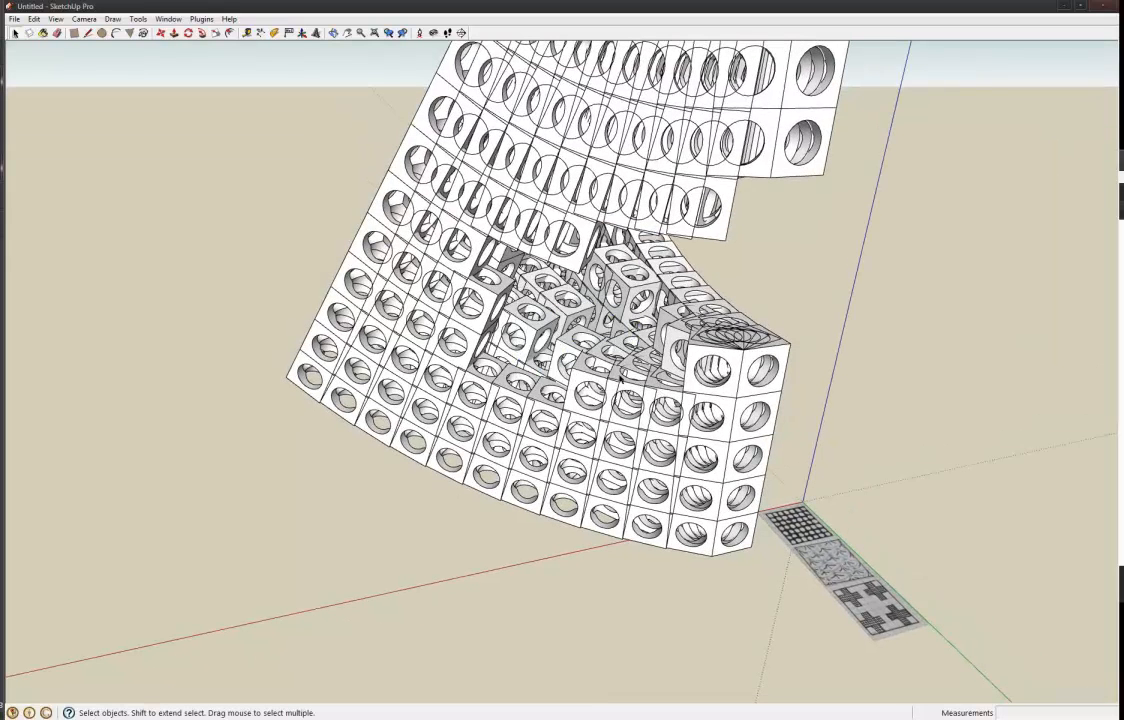
{"action": "key", "text": "ctrl+z"}
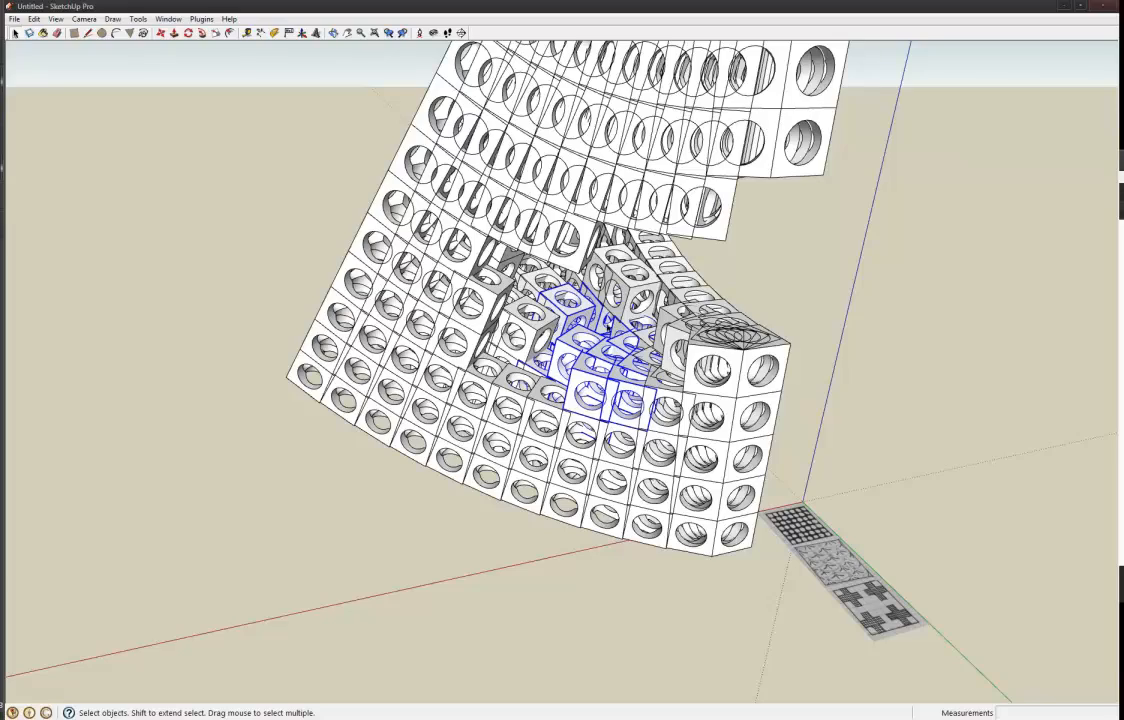
{"action": "key", "text": "Delete"}
{"action": "middle_click_drag", "start_coordinate": [570, 339], "coordinate": [532, 303]}
{"action": "scroll", "coordinate": [569, 362], "scroll_direction": "up", "scroll_amount": 5}
{"action": "scroll", "coordinate": [575, 314], "scroll_direction": "up", "scroll_amount": 4}
{"action": "scroll", "coordinate": [543, 327], "scroll_direction": "down", "scroll_amount": 3}
{"action": "scroll", "coordinate": [543, 328], "scroll_direction": "up", "scroll_amount": 1}
{"action": "scroll", "coordinate": [532, 303], "scroll_direction": "down", "scroll_amount": 10}
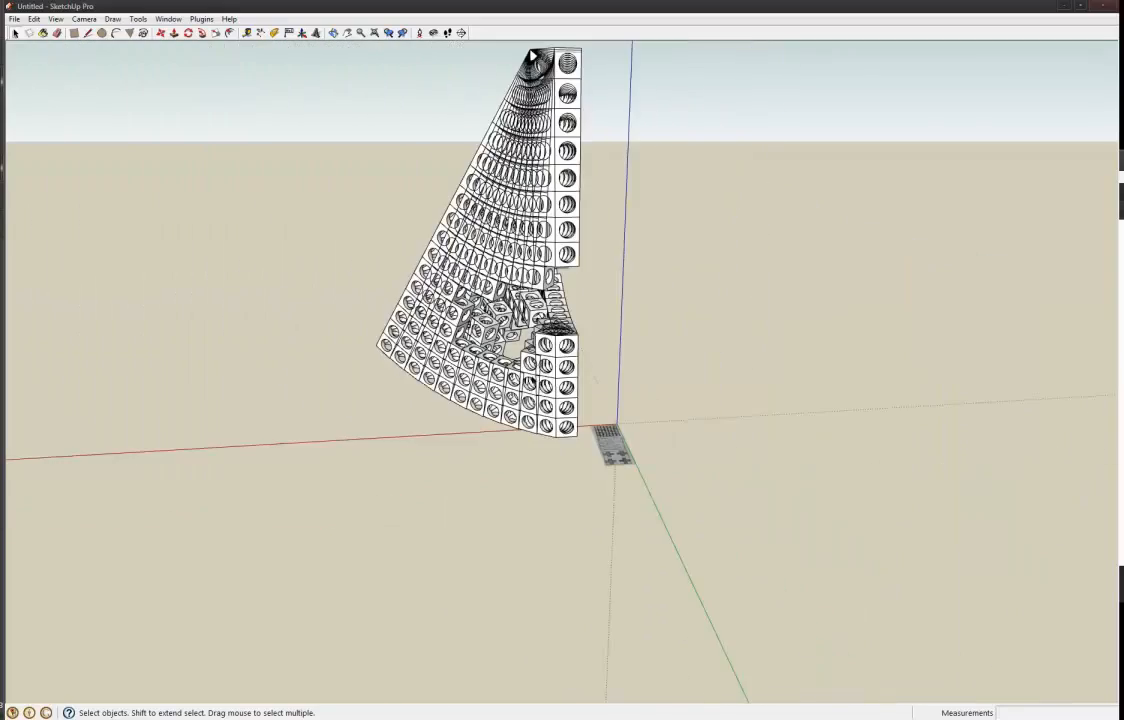